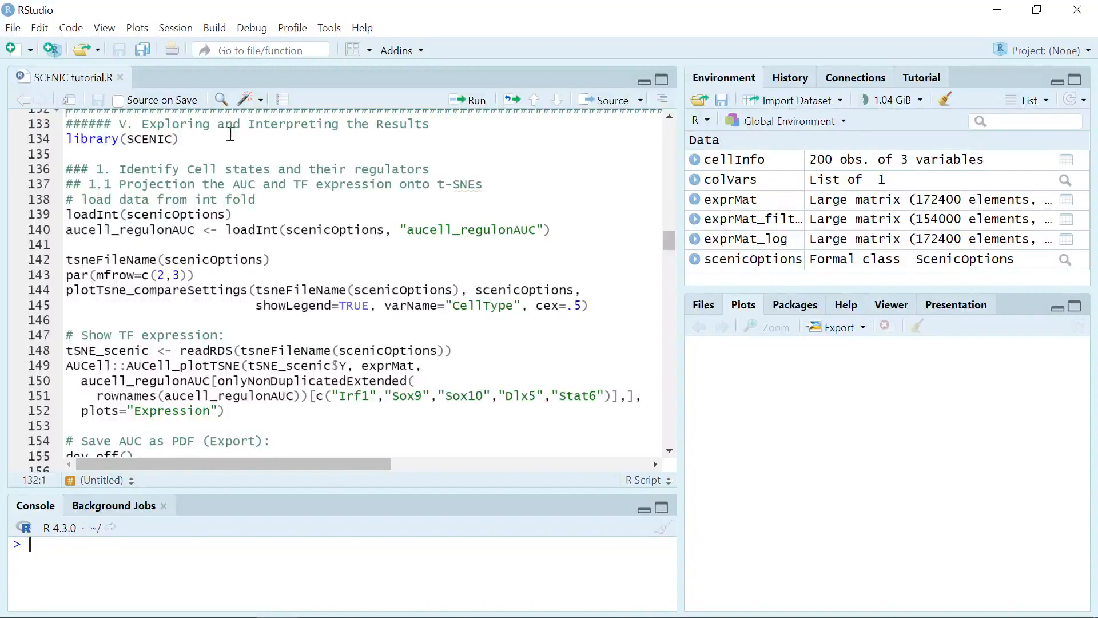
Run the section V heading lines and the library(SCENIC) command from the script
click(361, 136)
click(481, 102)
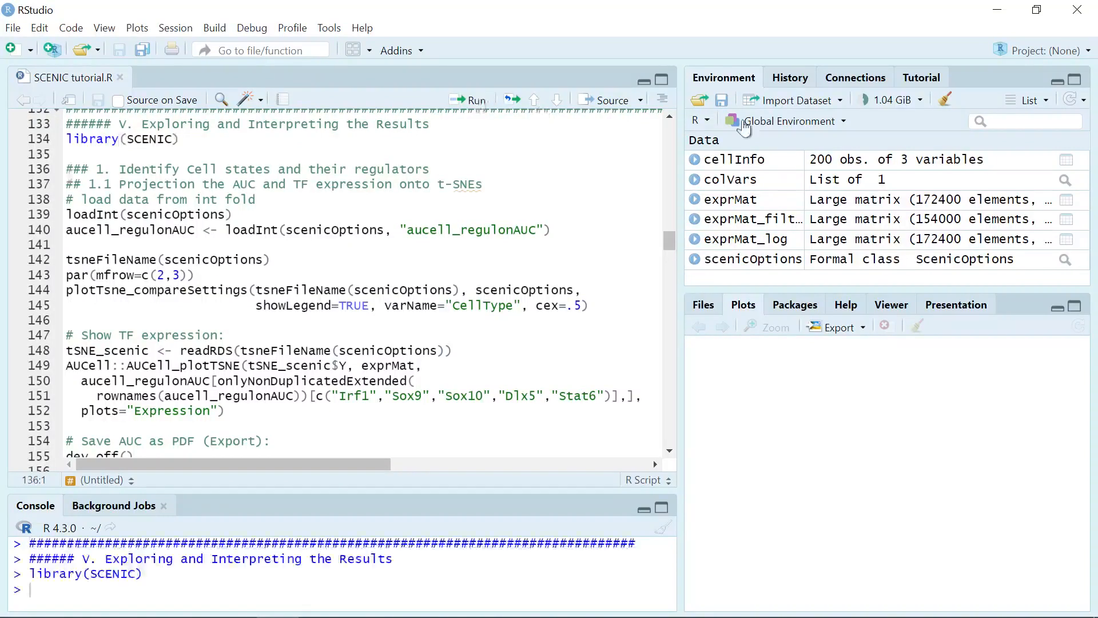
Show the home directory files, switch to File Explorer and examine the intermediate result files in the int folder
click(698, 307)
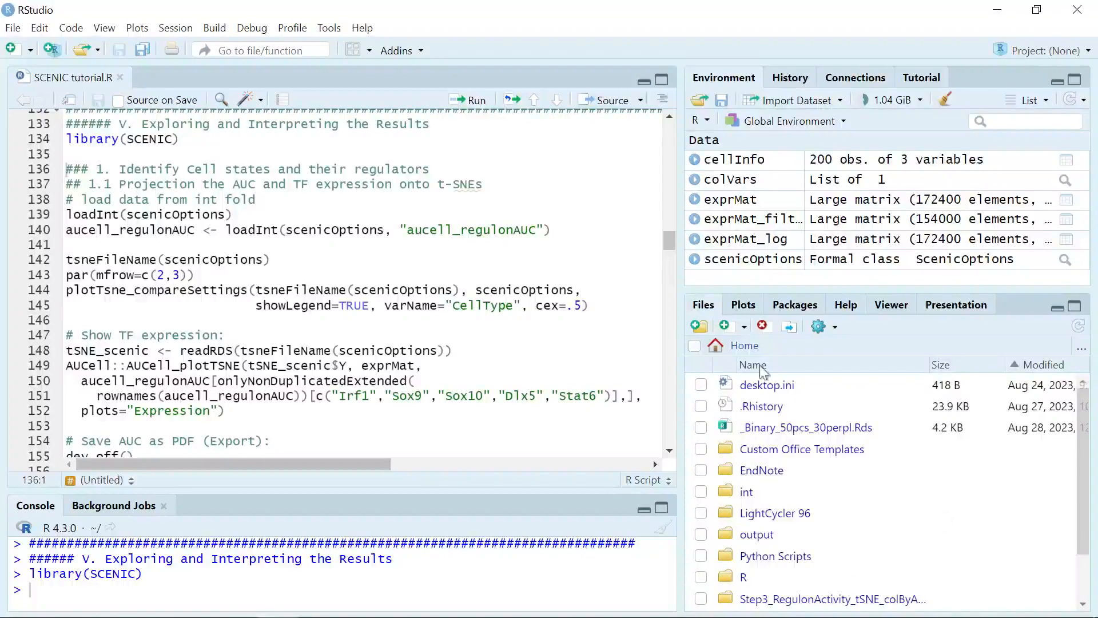
drag(737, 494, 766, 499)
drag(766, 500, 203, 560)
click(163, 549)
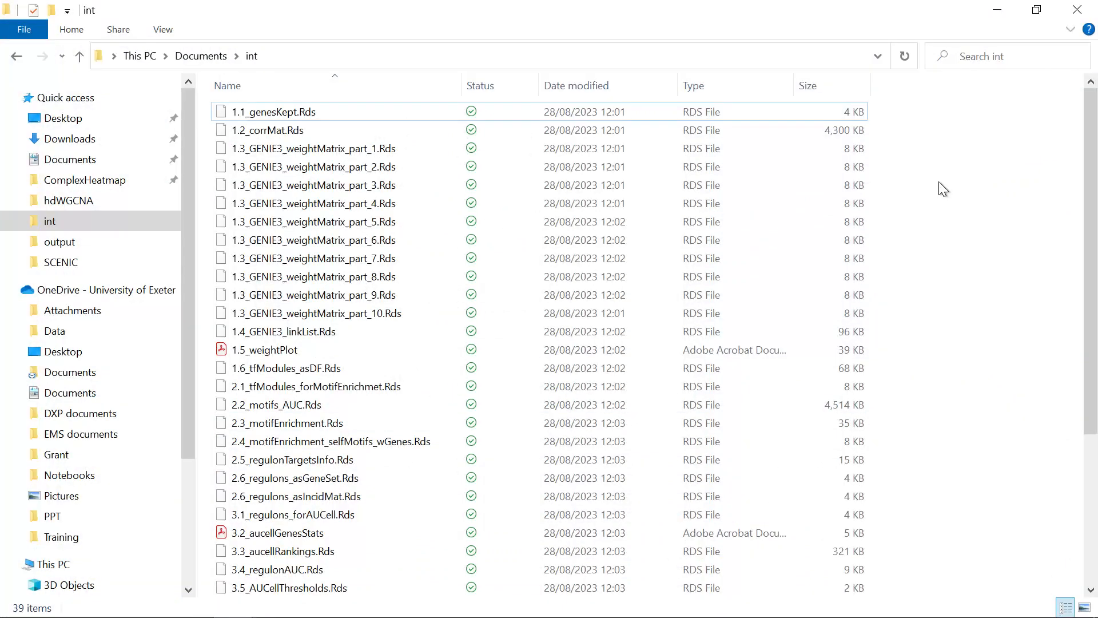
drag(1094, 206, 1081, 388)
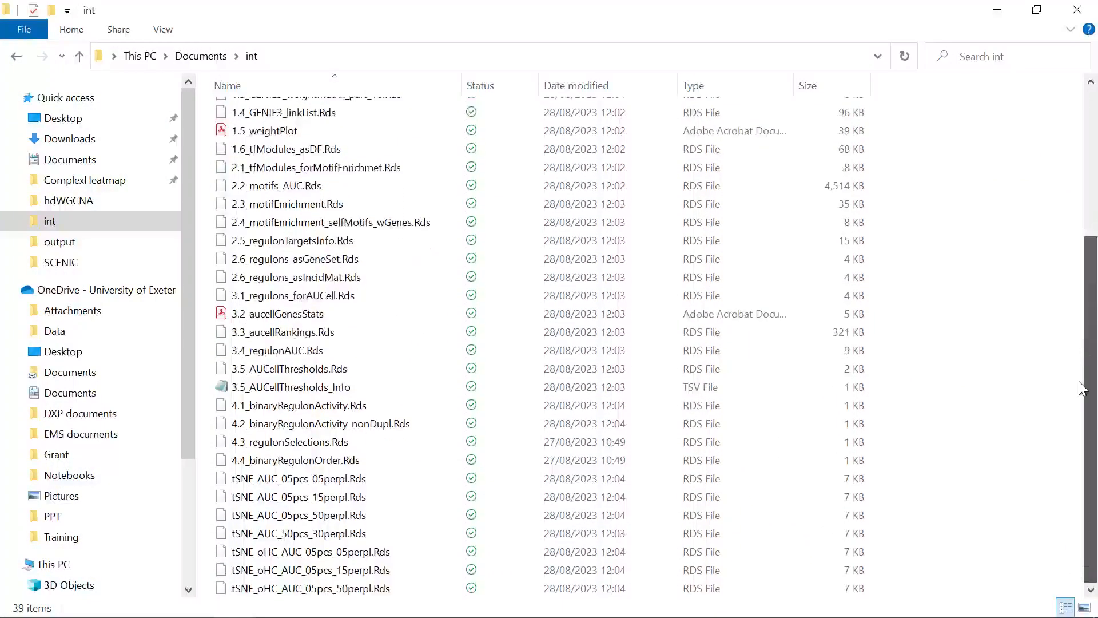
drag(1086, 429, 1096, 206)
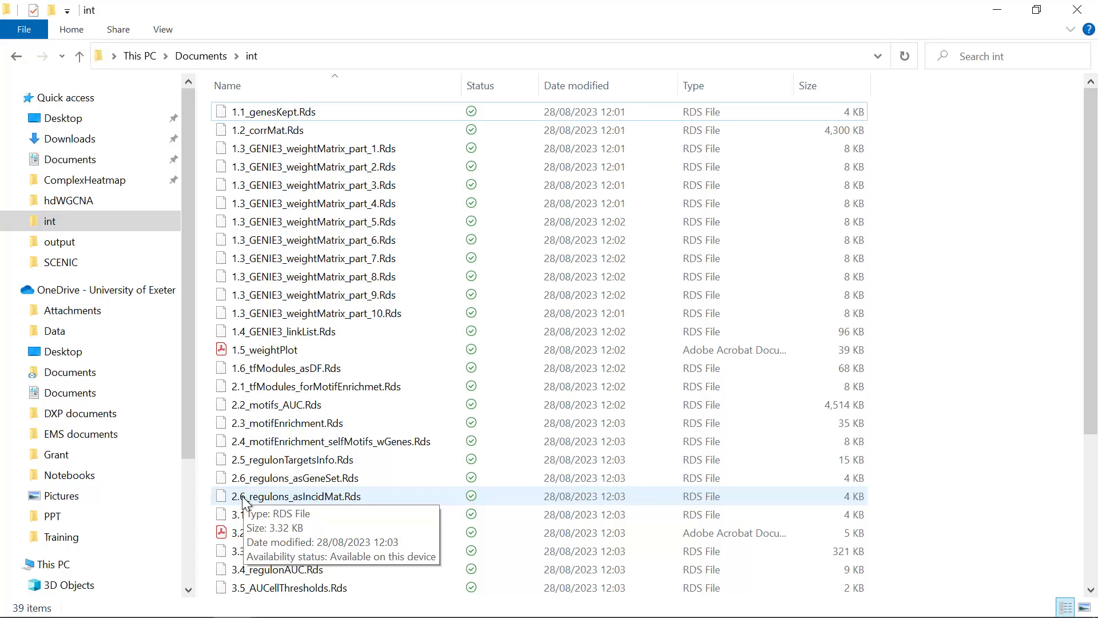
drag(1093, 386, 1081, 486)
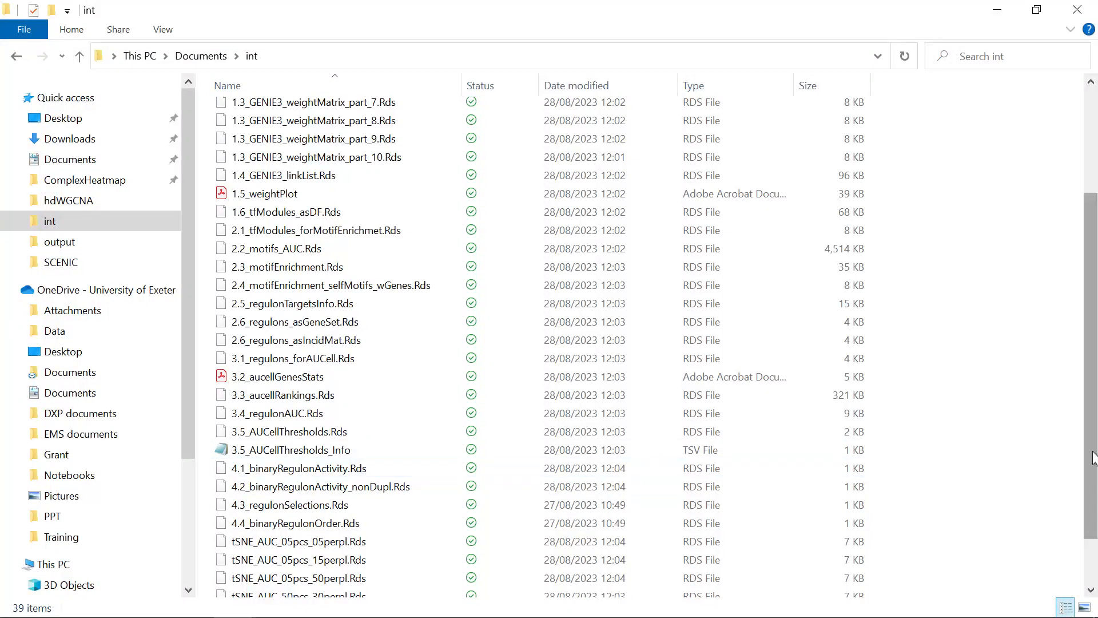
scroll(1093, 458, down, 2)
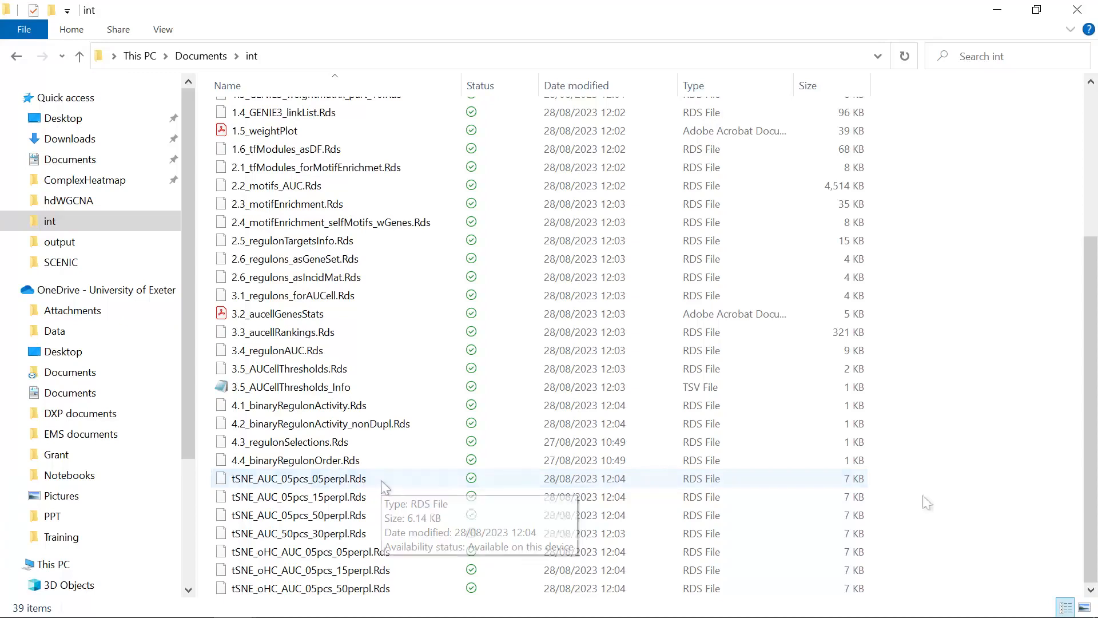
drag(1093, 433, 1096, 347)
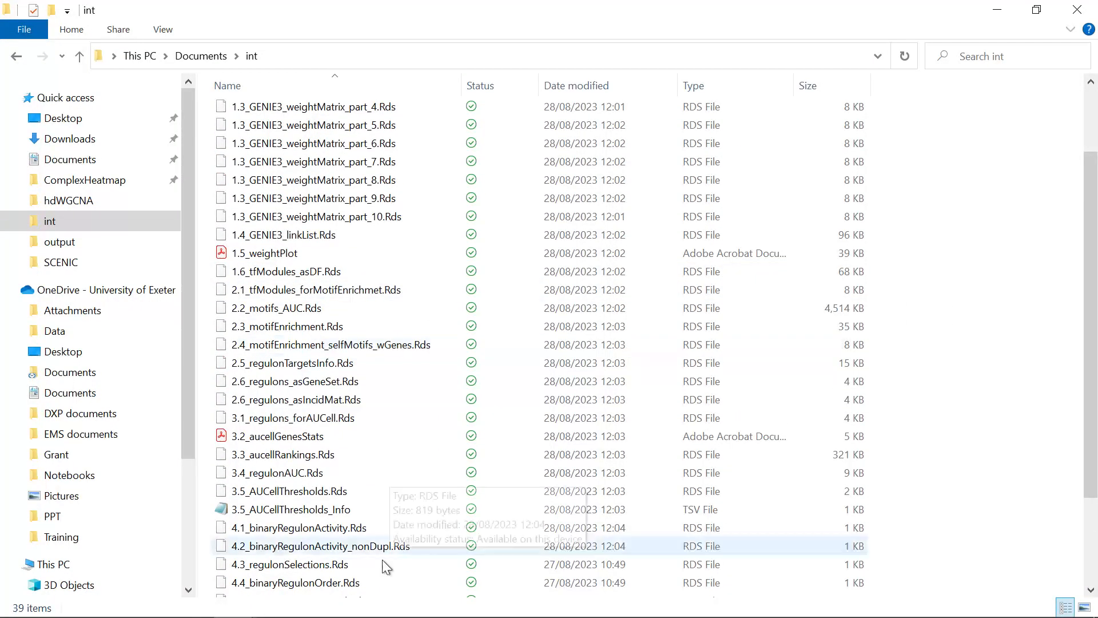
Switch back to RStudio, run loadInt(scenicOptions) and review the list of intermediate objects in the console
mouse_move(366, 614)
click(279, 602)
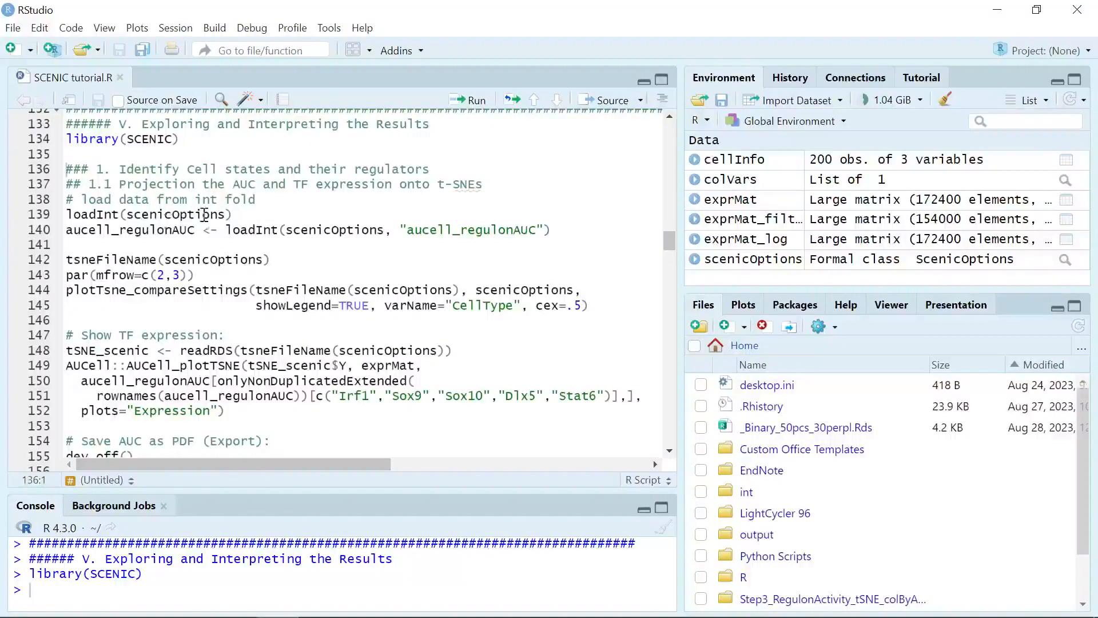
click(240, 215)
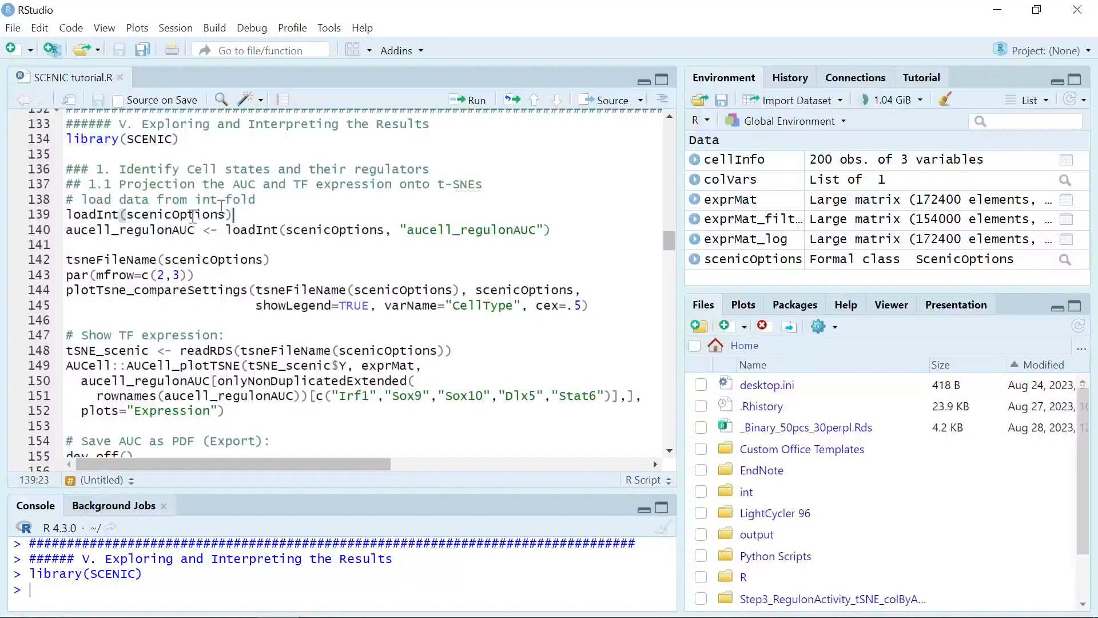
click(474, 102)
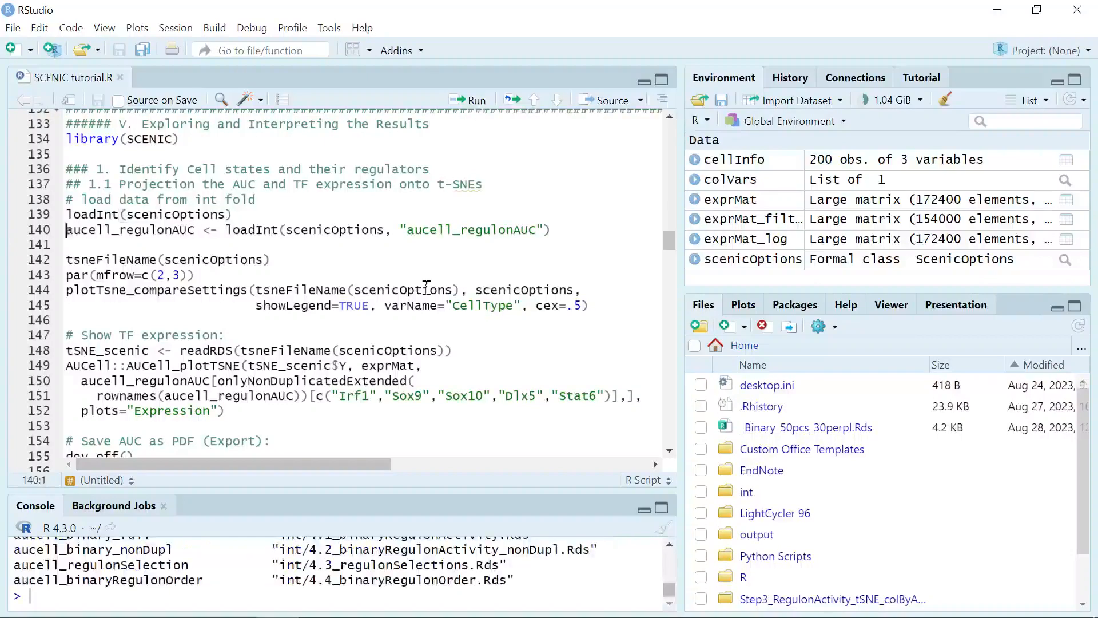
drag(412, 488, 430, 257)
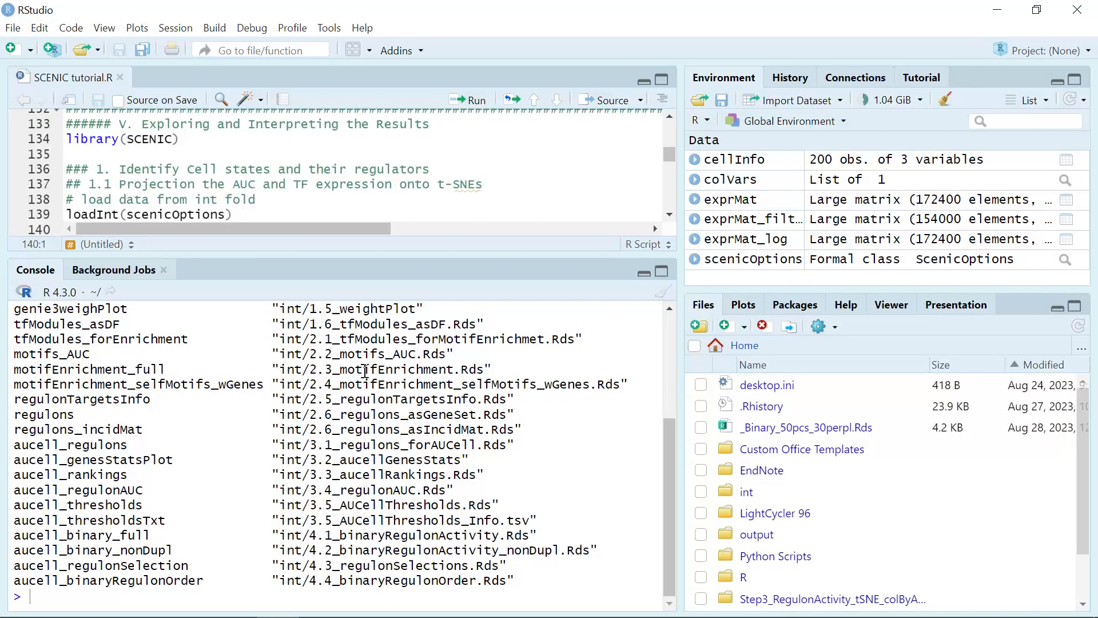
drag(377, 252, 354, 392)
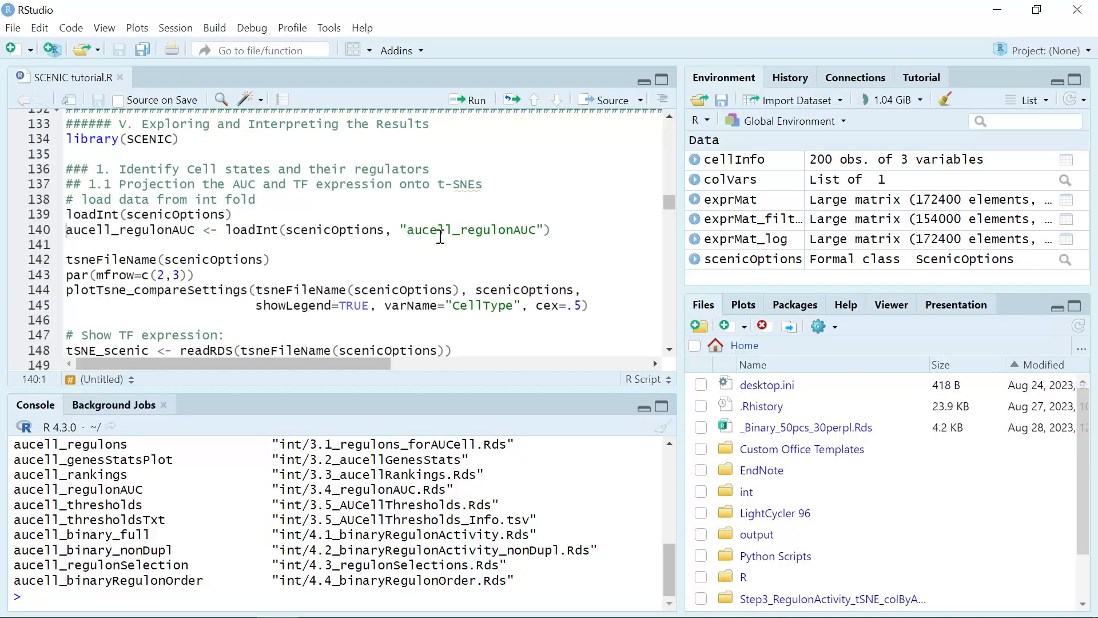
Run the line that loads "aucell_regulonAUC" from scenicOptions into aucell_regulonAUC
click(551, 230)
click(485, 104)
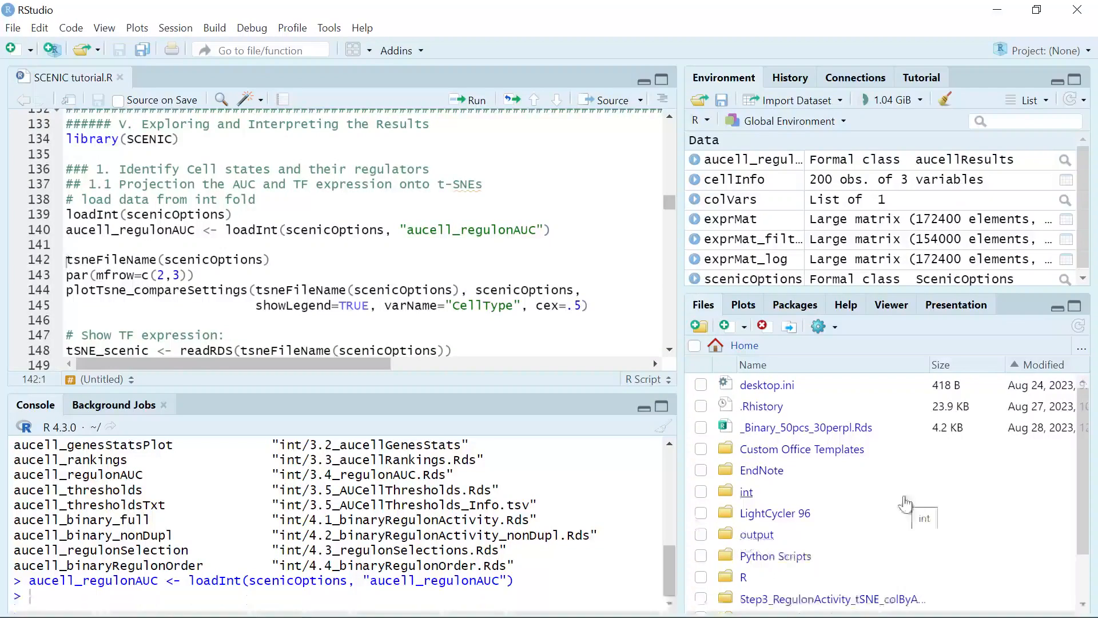
Switch to the output folder in File Explorer and look over the Step2, Step3 and Step4 result files
mouse_move(233, 601)
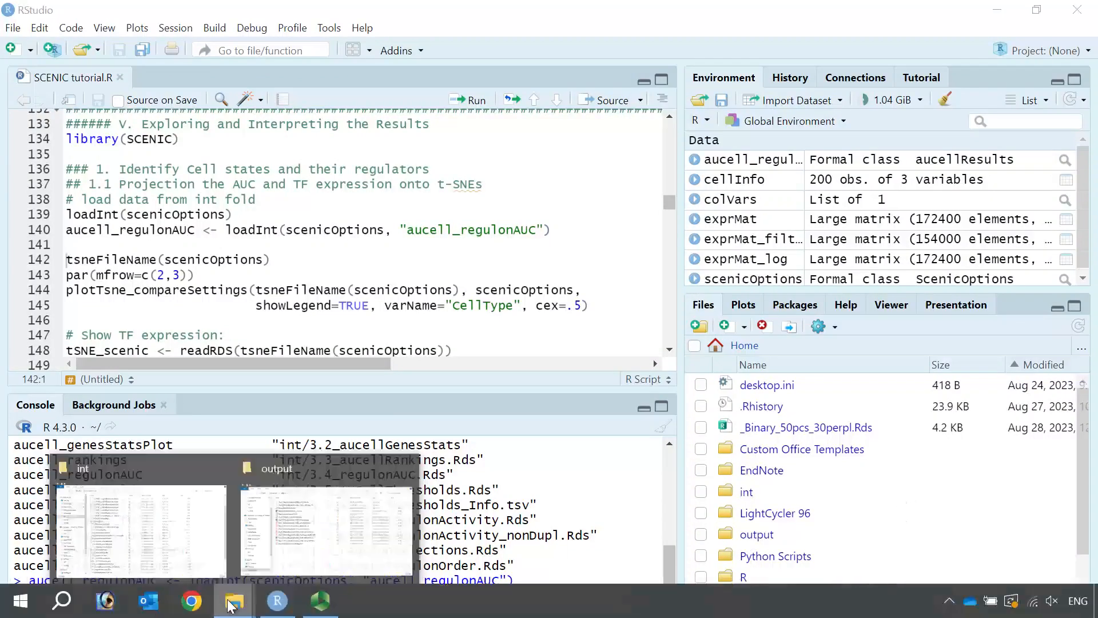
click(277, 554)
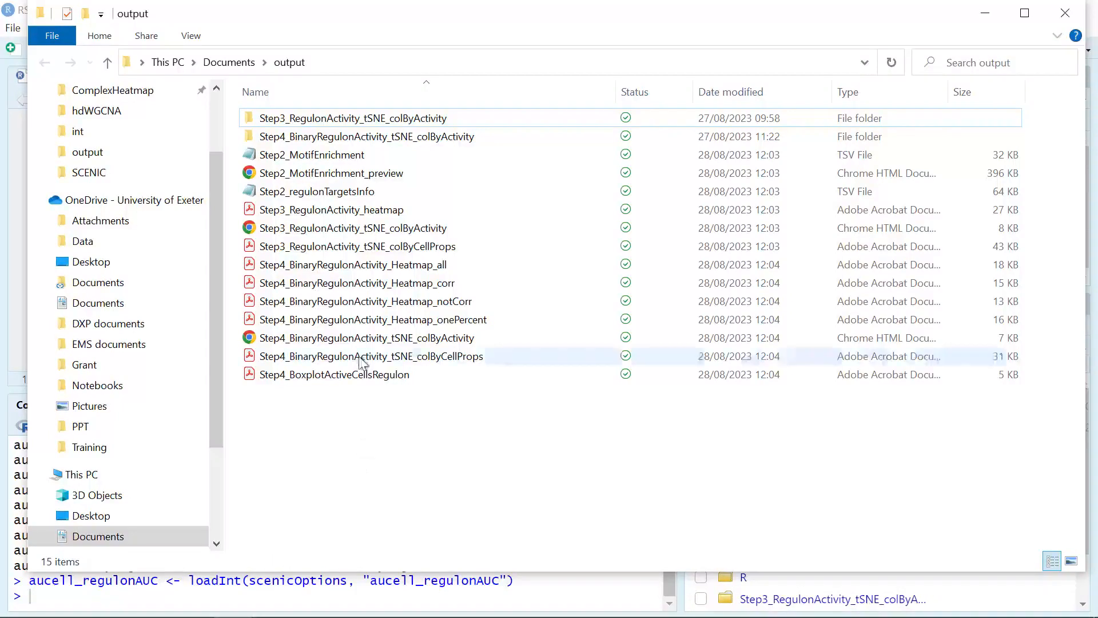
click(330, 155)
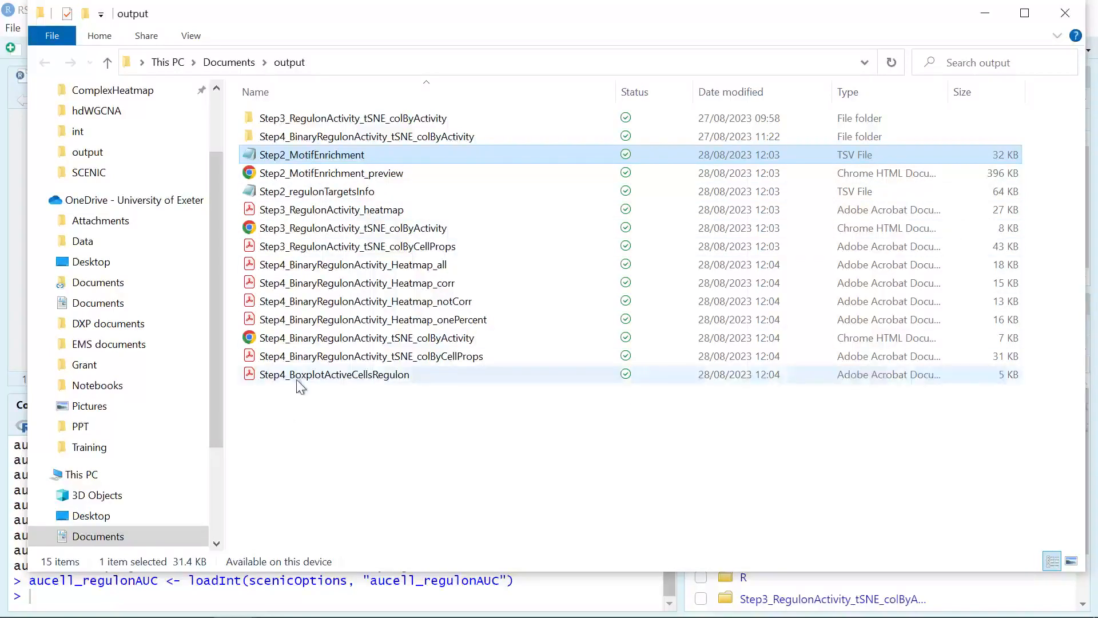
click(386, 416)
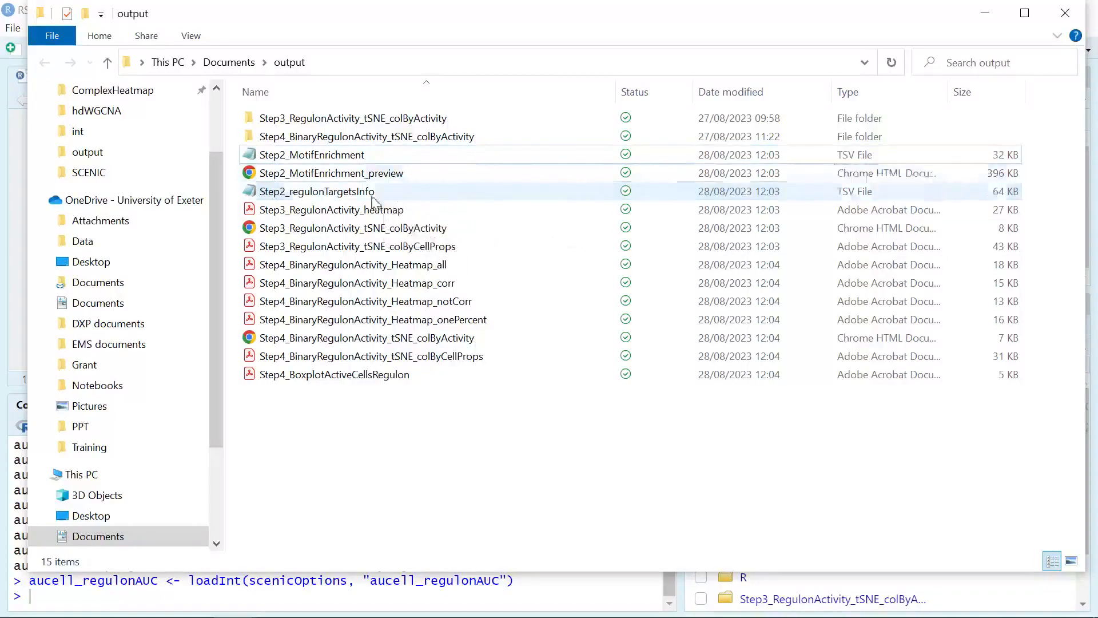
View the Step2_MotifEnrichment TSV file in Notepad, then minimize it
double_click(400, 156)
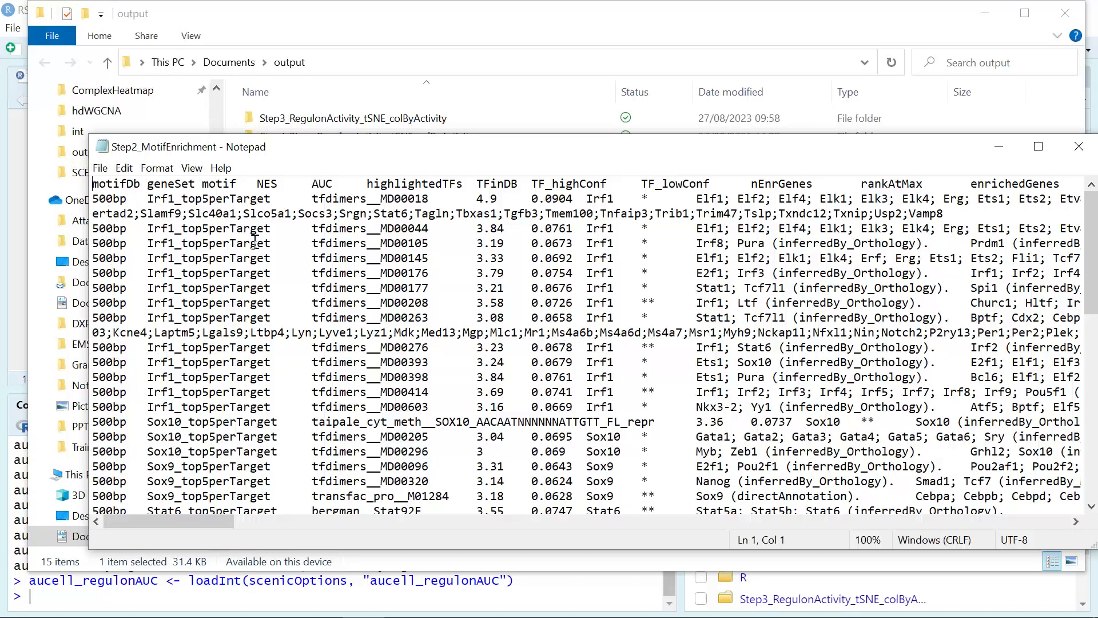
drag(1090, 289, 1093, 266)
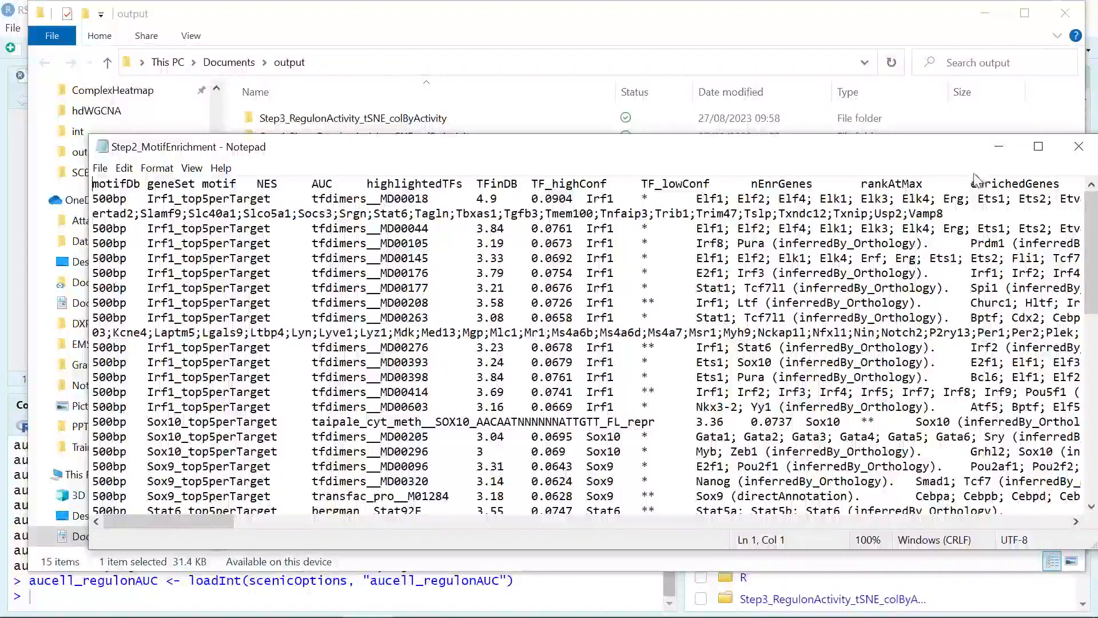
click(997, 149)
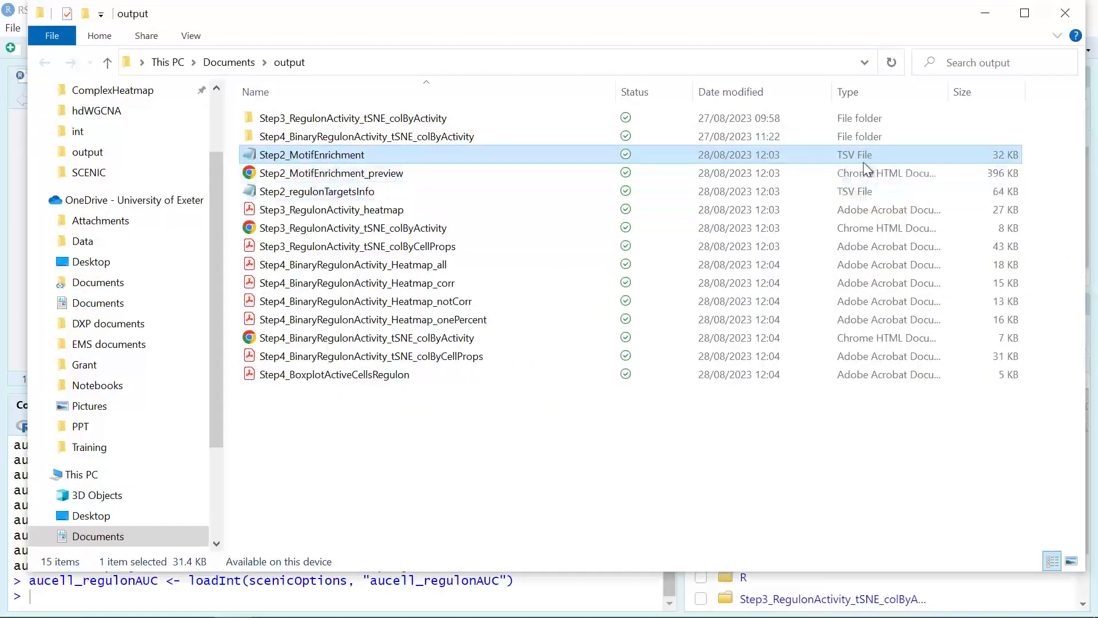
View the Step2_MotifEnrichment_preview HTML table in Chrome, then minimize the browser
click(407, 173)
double_click(406, 173)
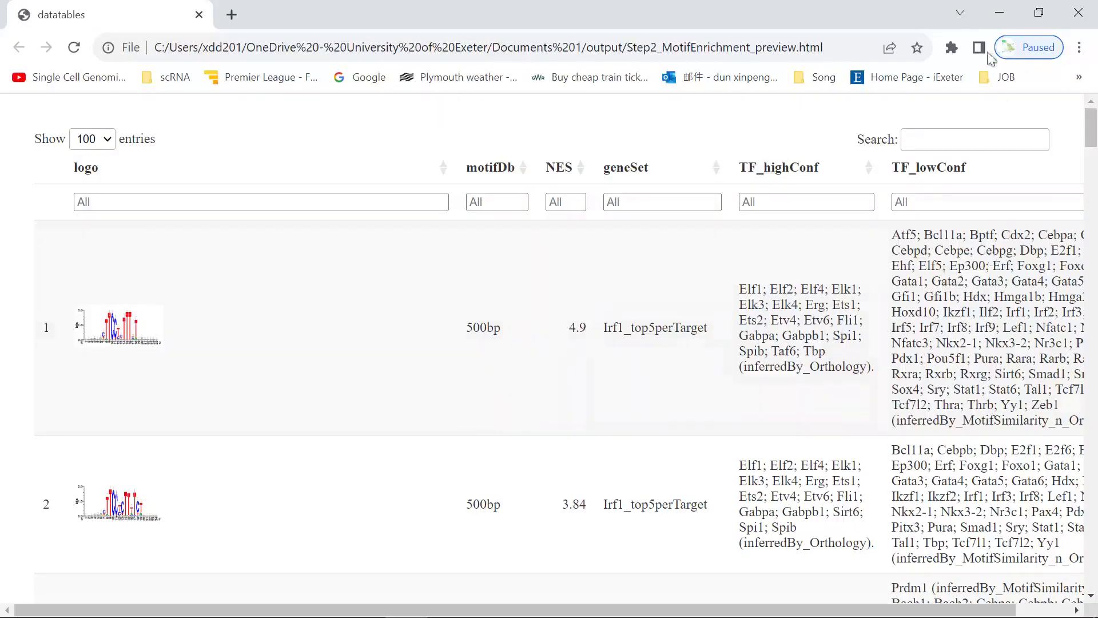
click(999, 16)
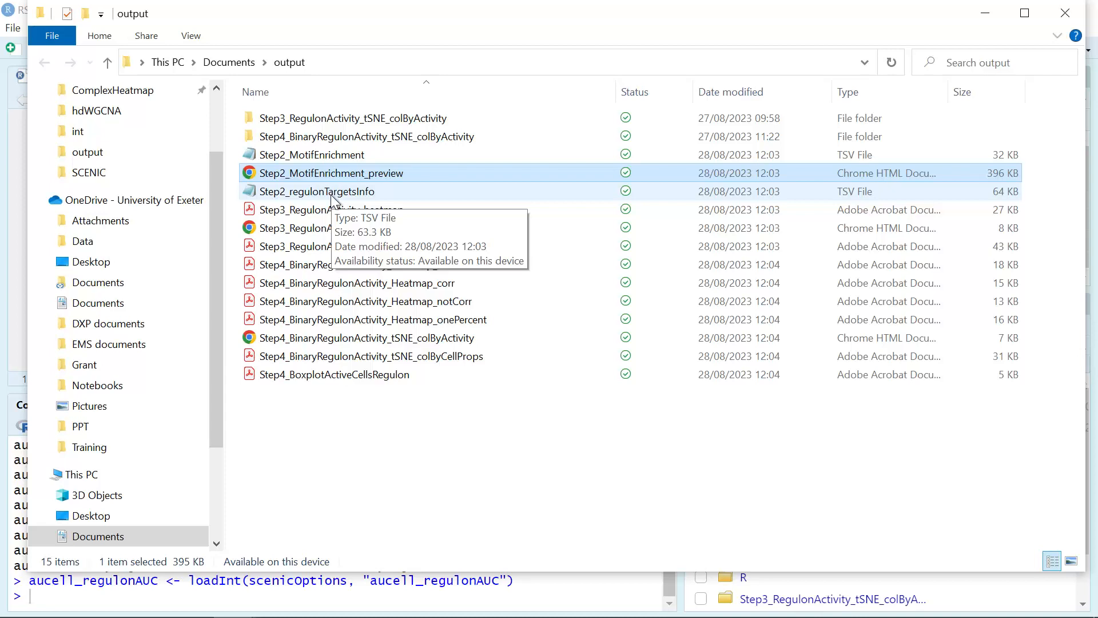
Open the Step2_regulonTargetsInfo TSV file, look through its rows to the end and minimize it
click(331, 193)
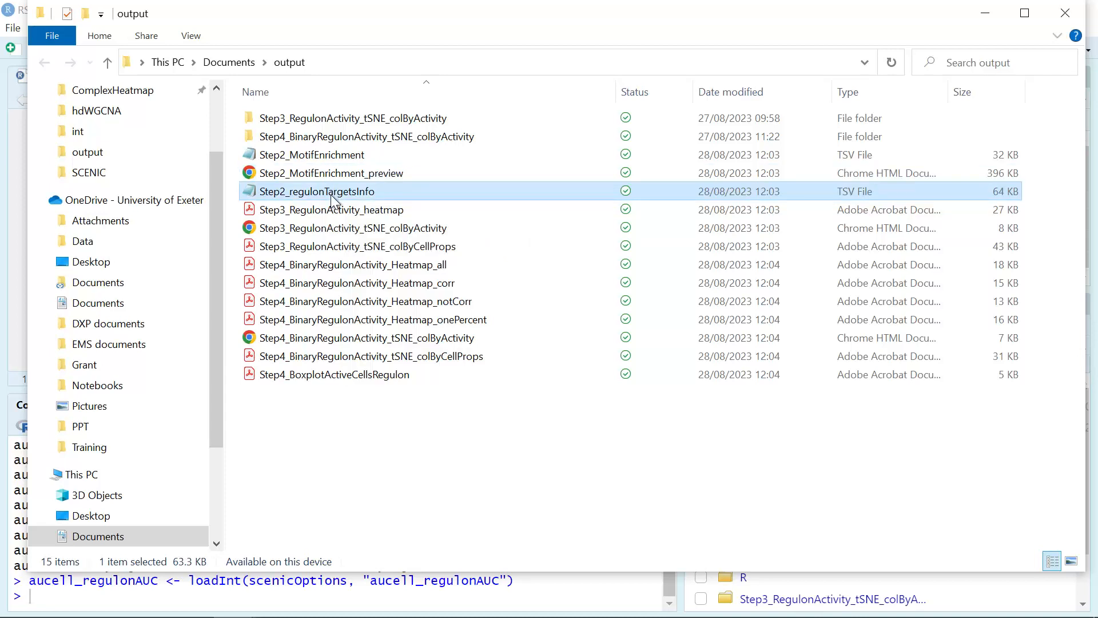
double_click(331, 194)
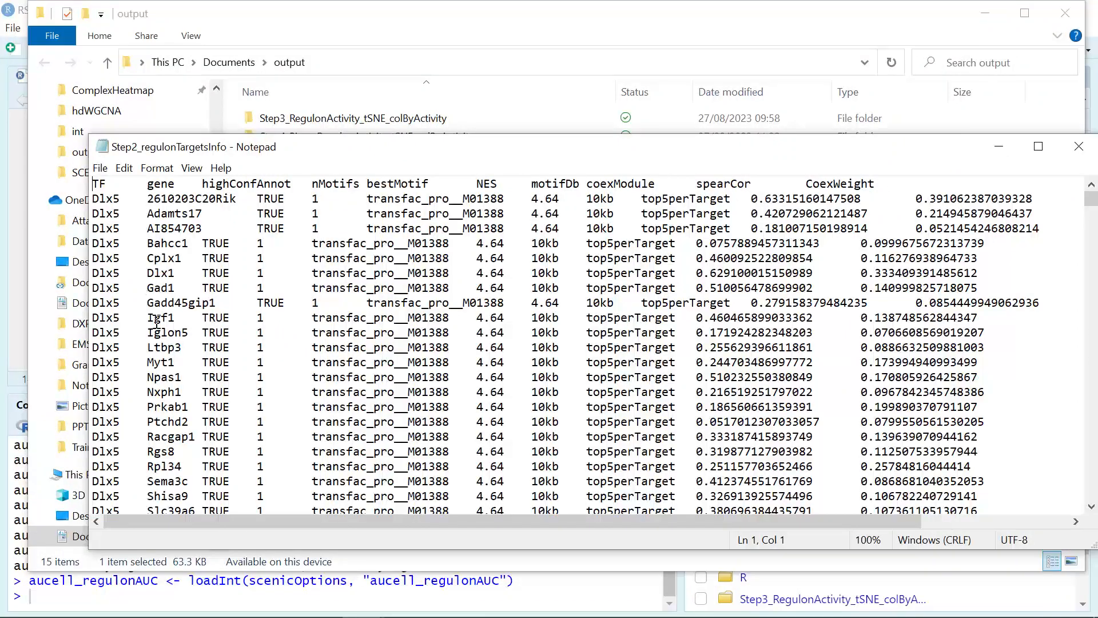
scroll(157, 330, down, 5)
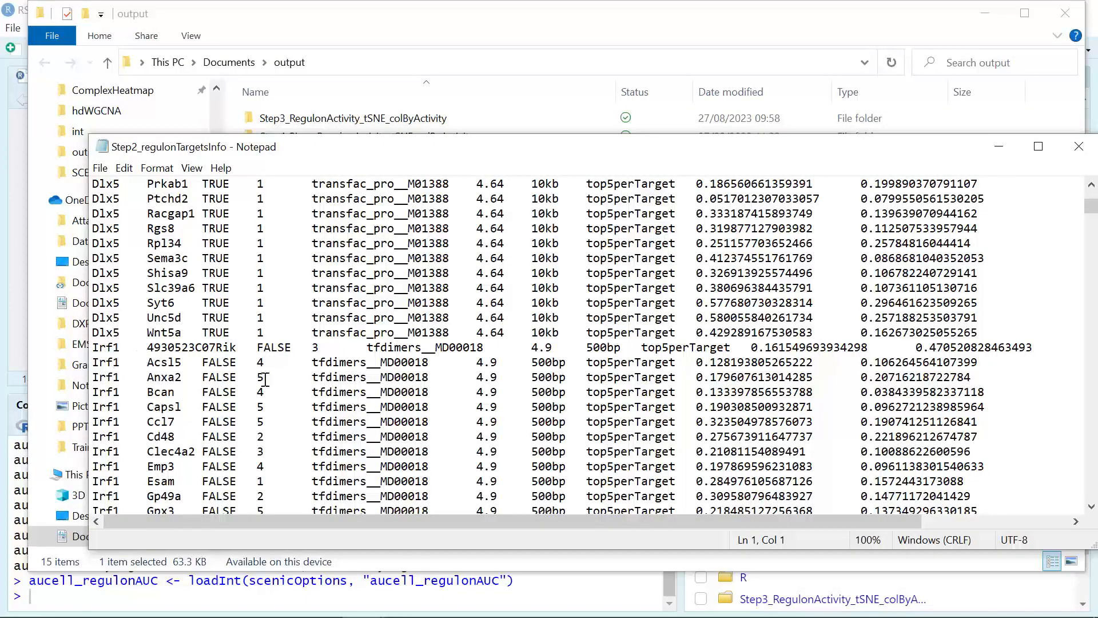
drag(1091, 211, 1083, 546)
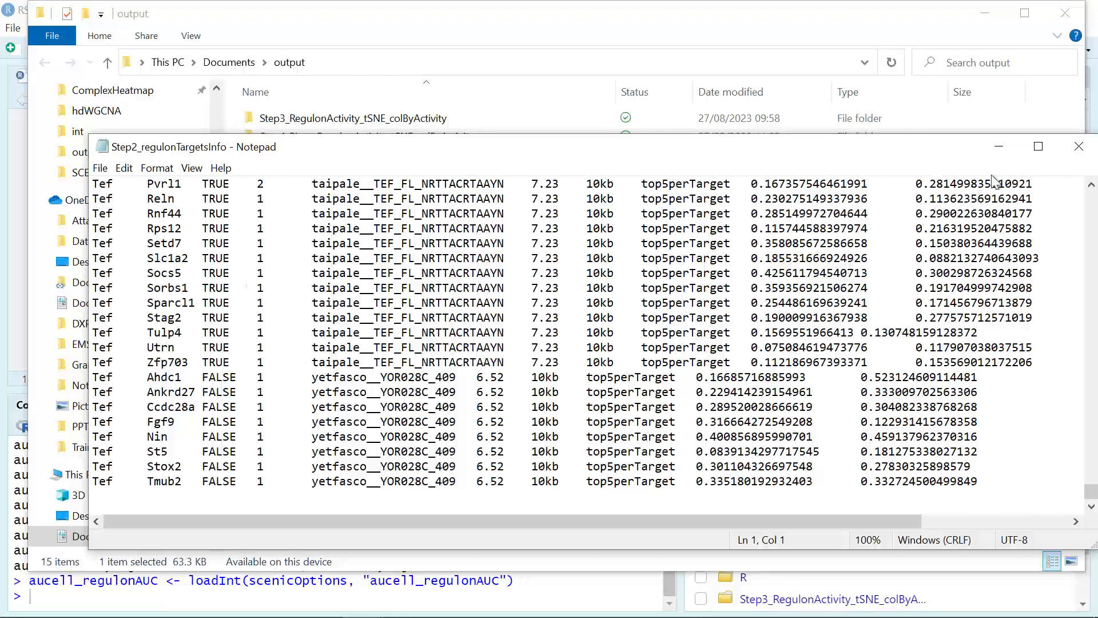
click(1000, 154)
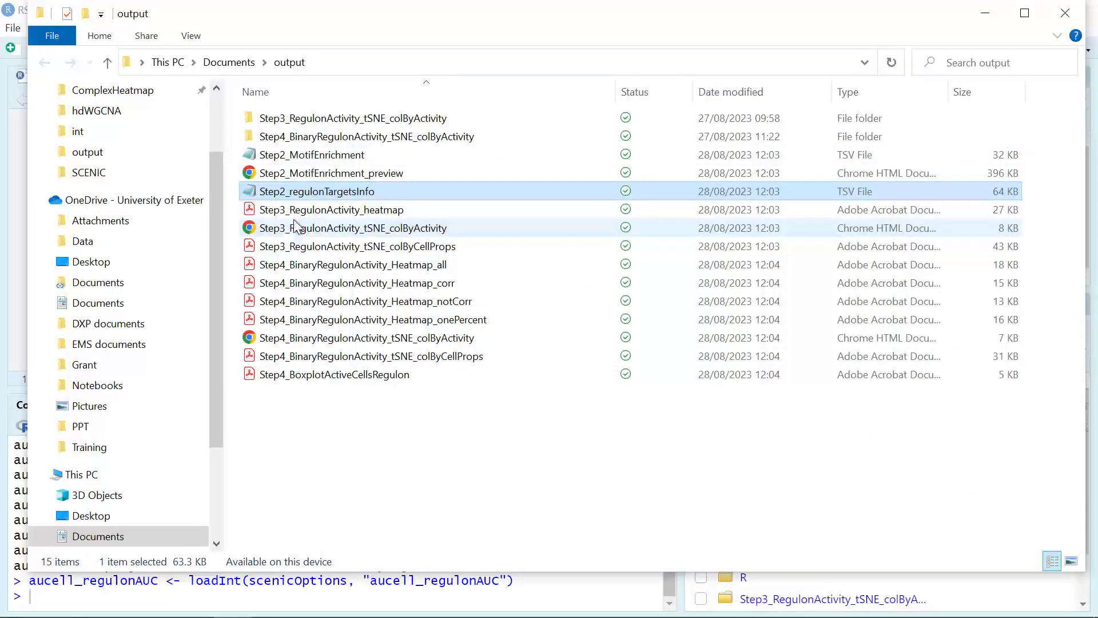
Open the Step3_RegulonActivity_heatmap PDF from the output folder, maximize it and enlarge the AUC heatmap for reading
click(317, 213)
click(298, 229)
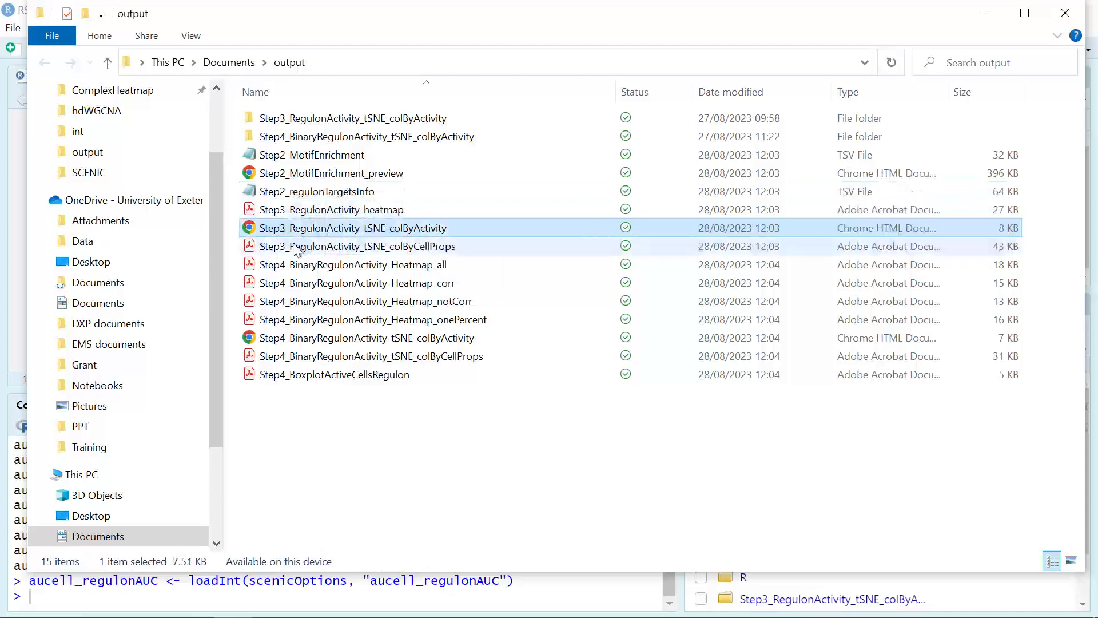
click(295, 248)
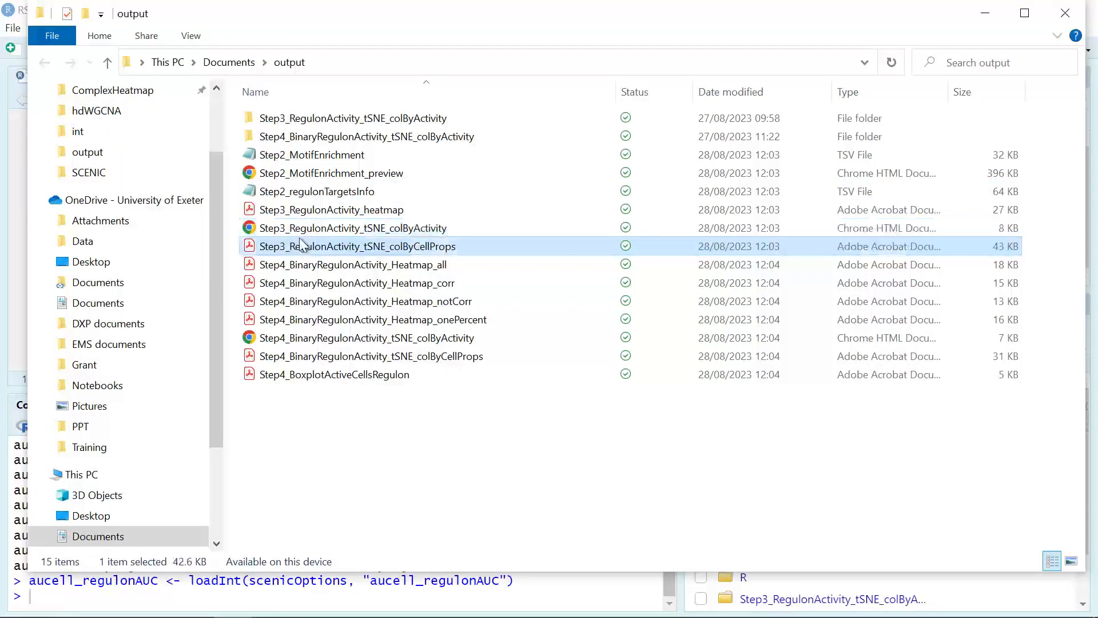
click(335, 214)
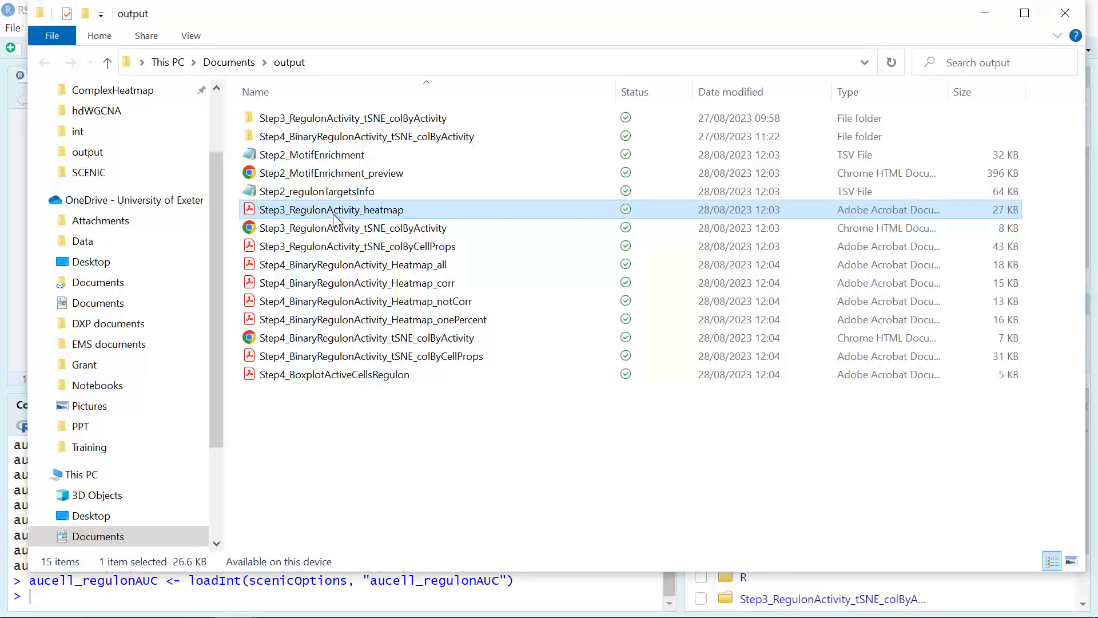
double_click(338, 216)
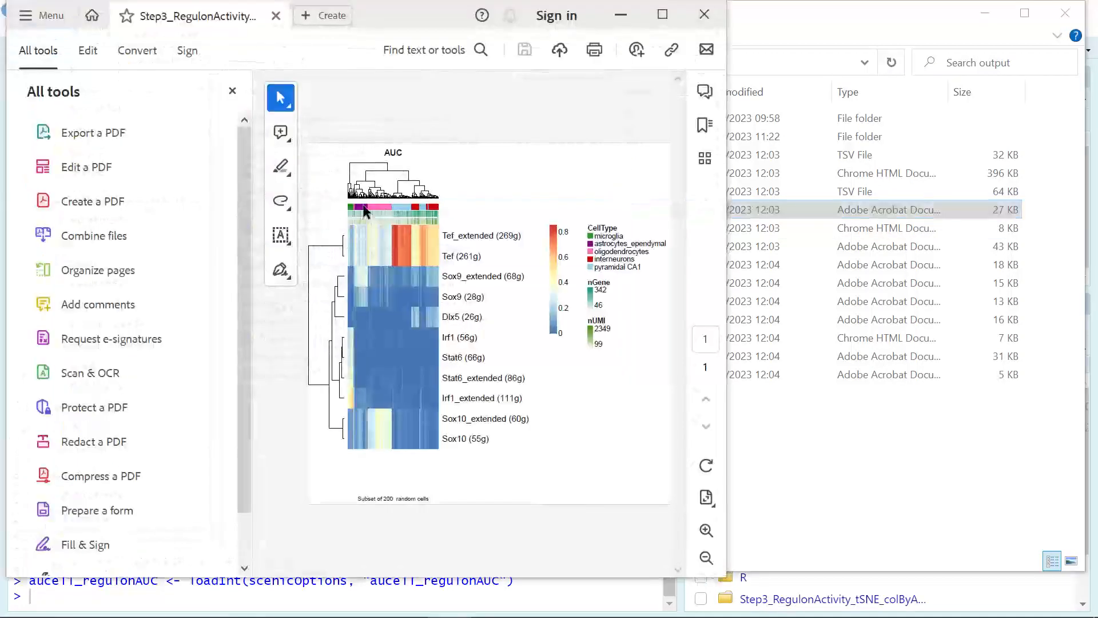
click(662, 15)
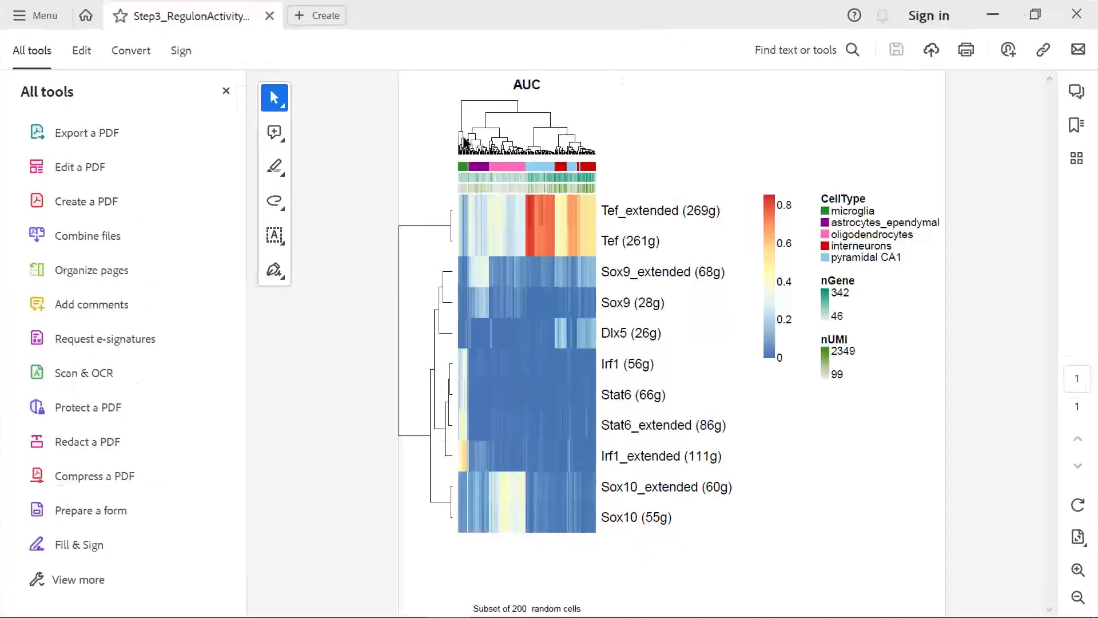
click(1078, 570)
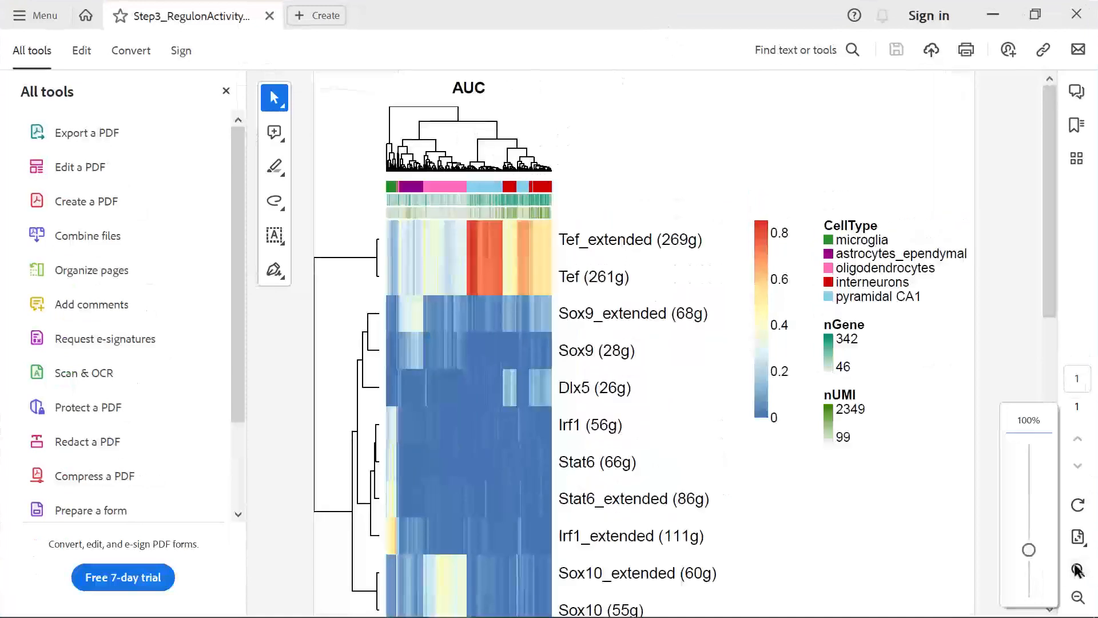
click(1077, 570)
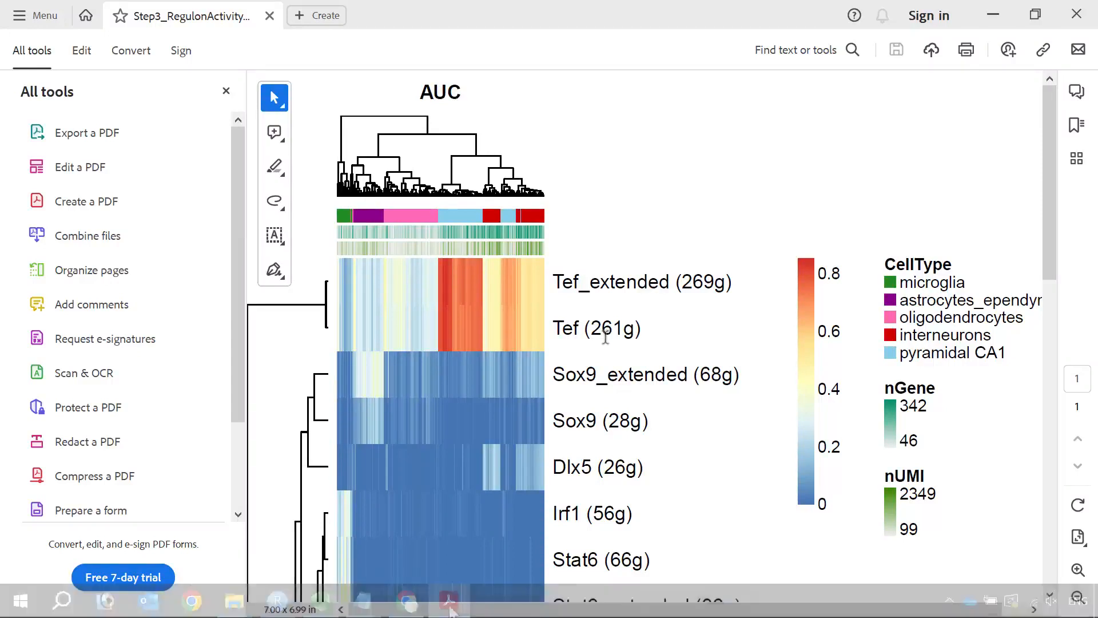
Minimize the heatmap PDF, then examine the Dlx5 plots in the Step3_RegulonActivity_tSNE_colByActivity HTML file and minimize the browser
click(448, 607)
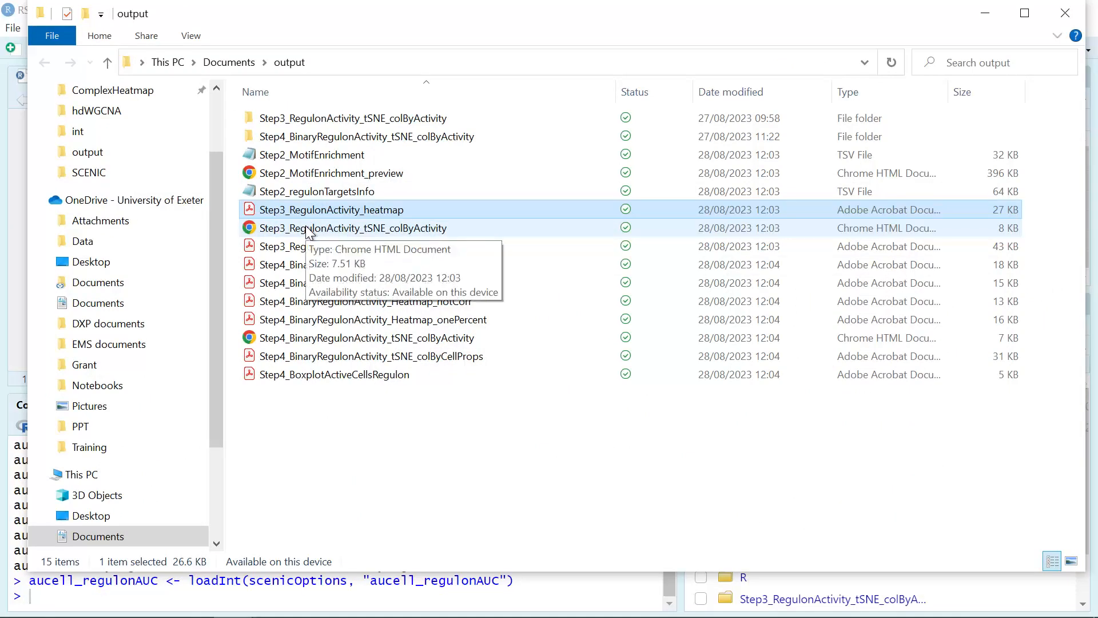
click(312, 229)
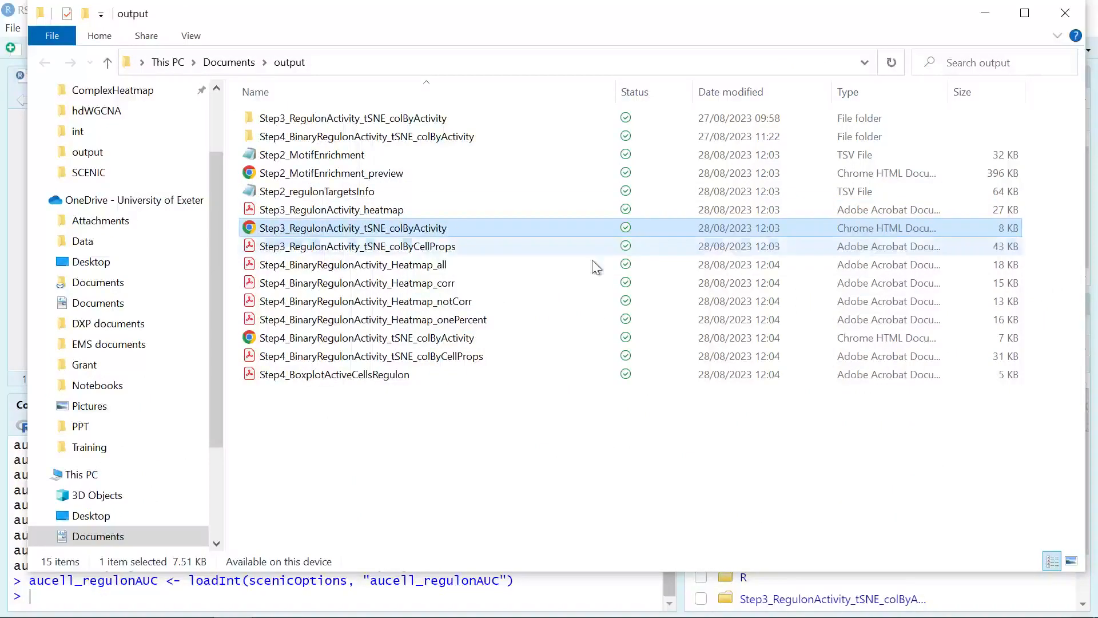
double_click(349, 229)
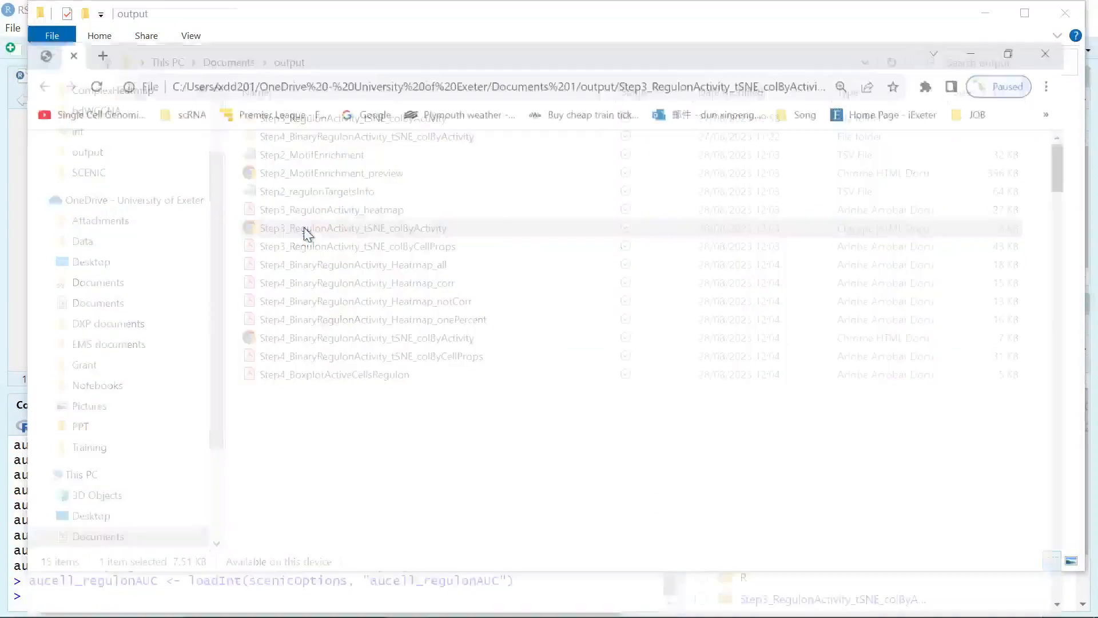
scroll(448, 369, down, 7)
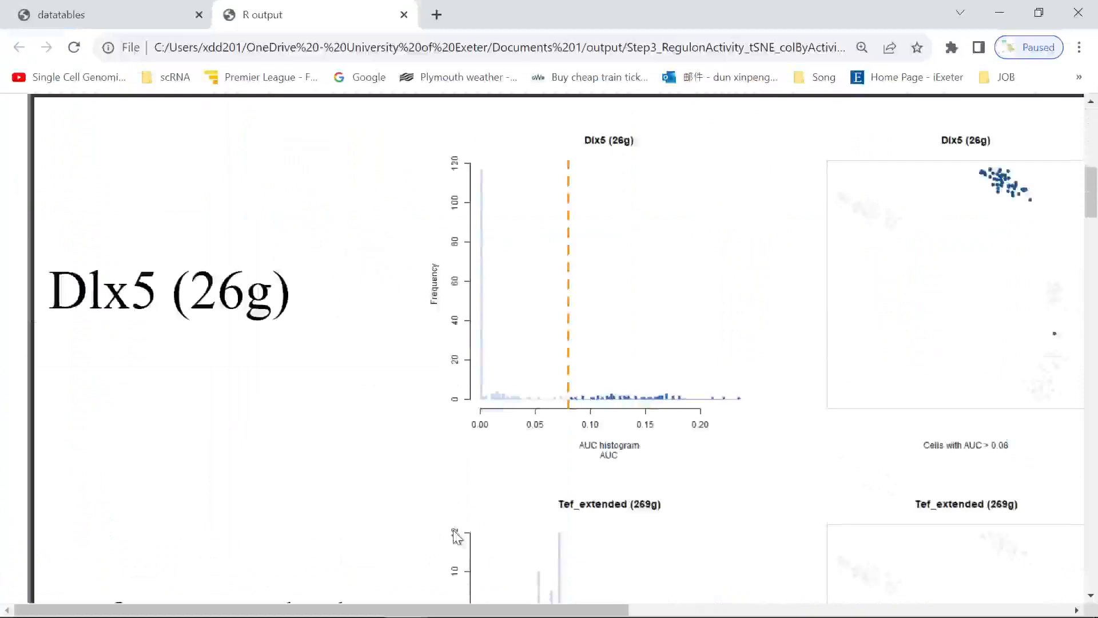
drag(508, 614, 427, 601)
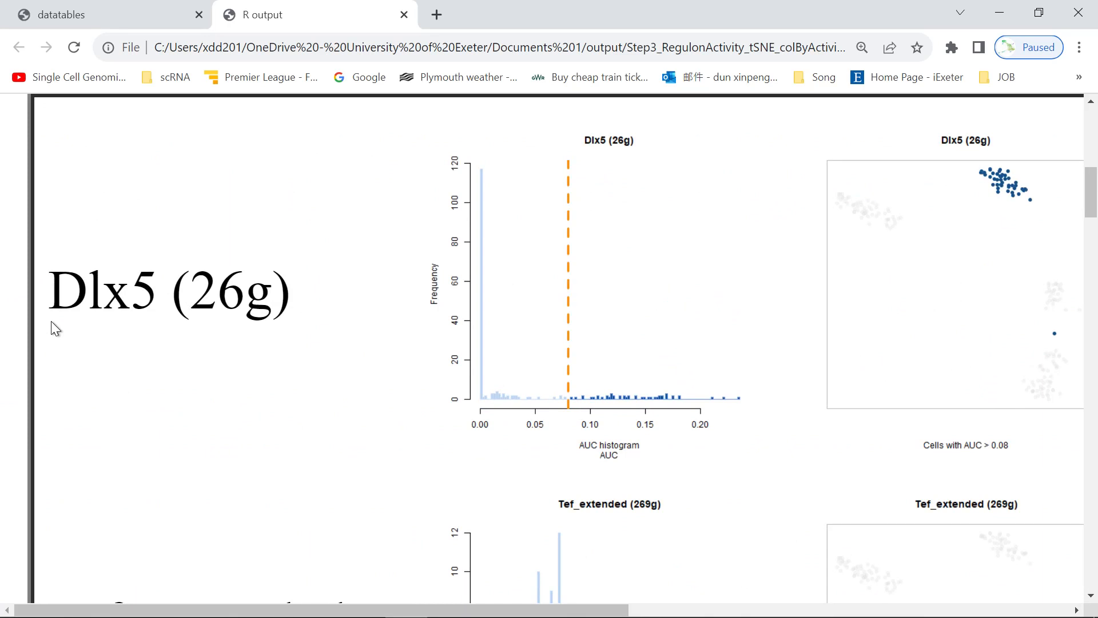
drag(330, 610, 520, 612)
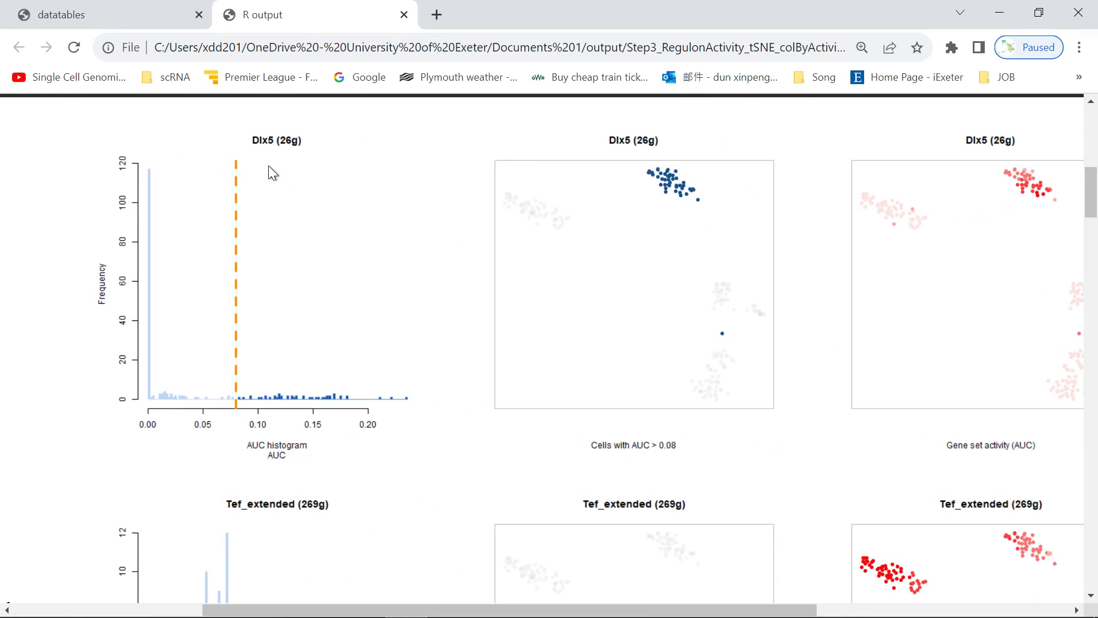
drag(700, 609, 793, 614)
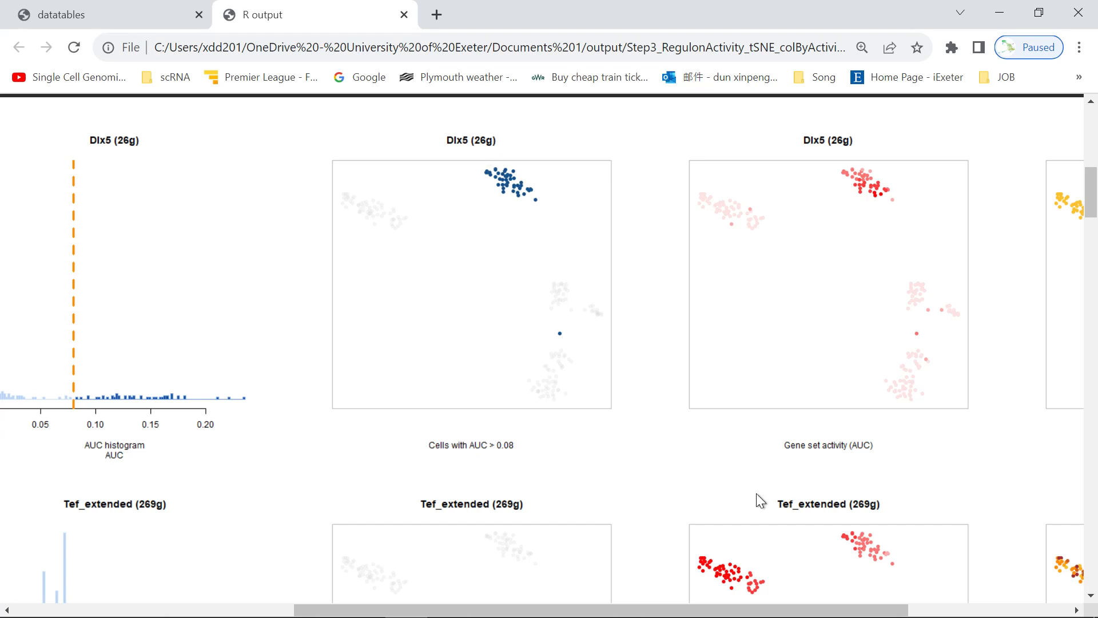
drag(779, 610, 882, 609)
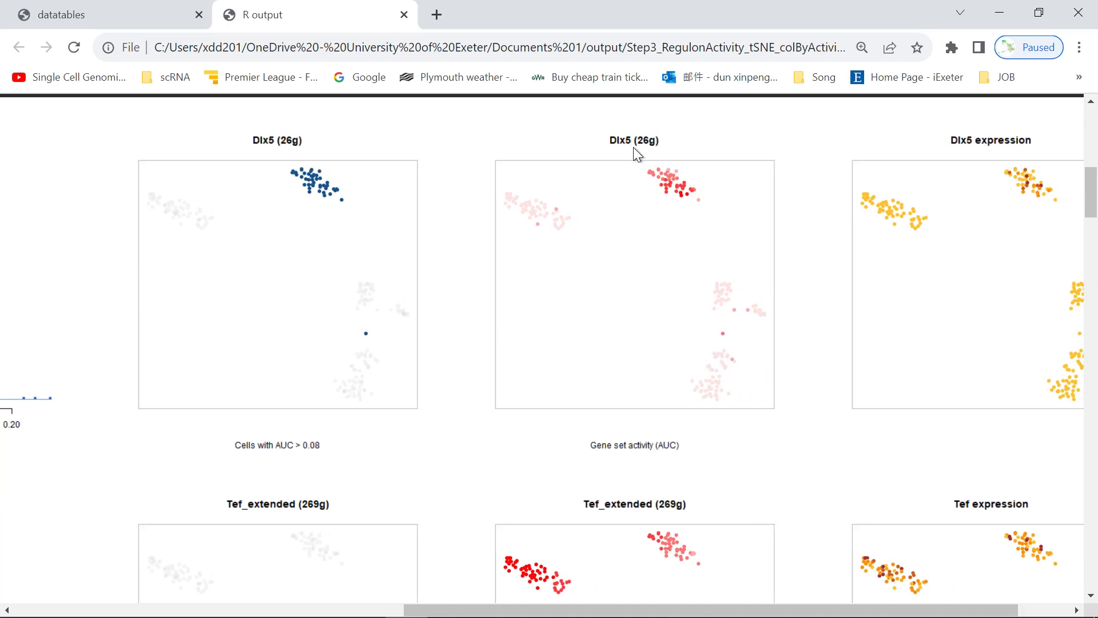
drag(952, 611, 1003, 611)
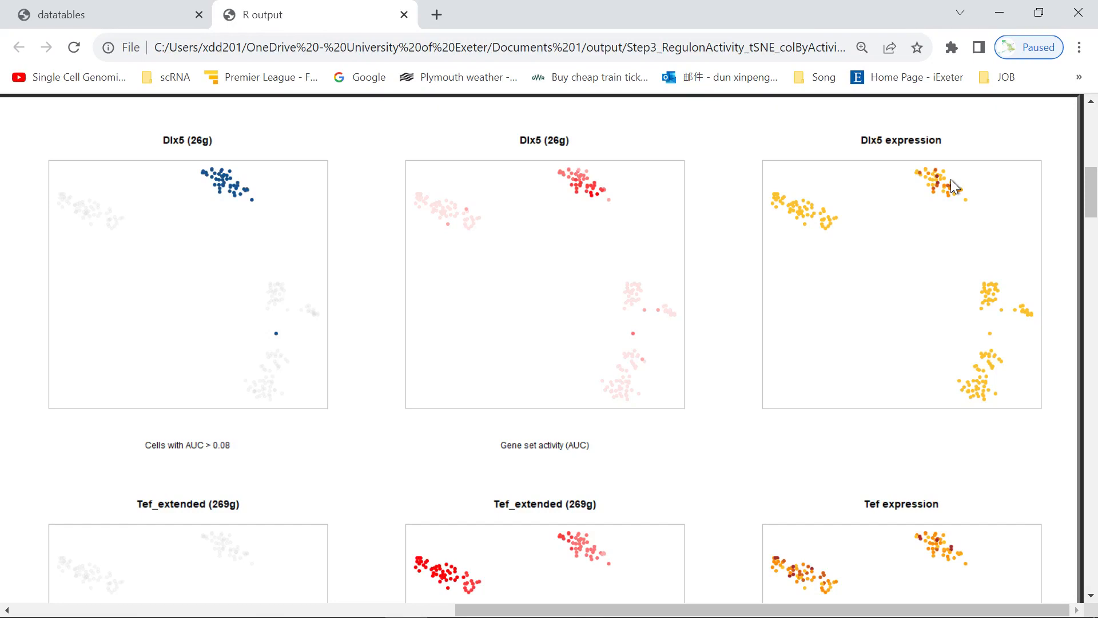
click(1007, 16)
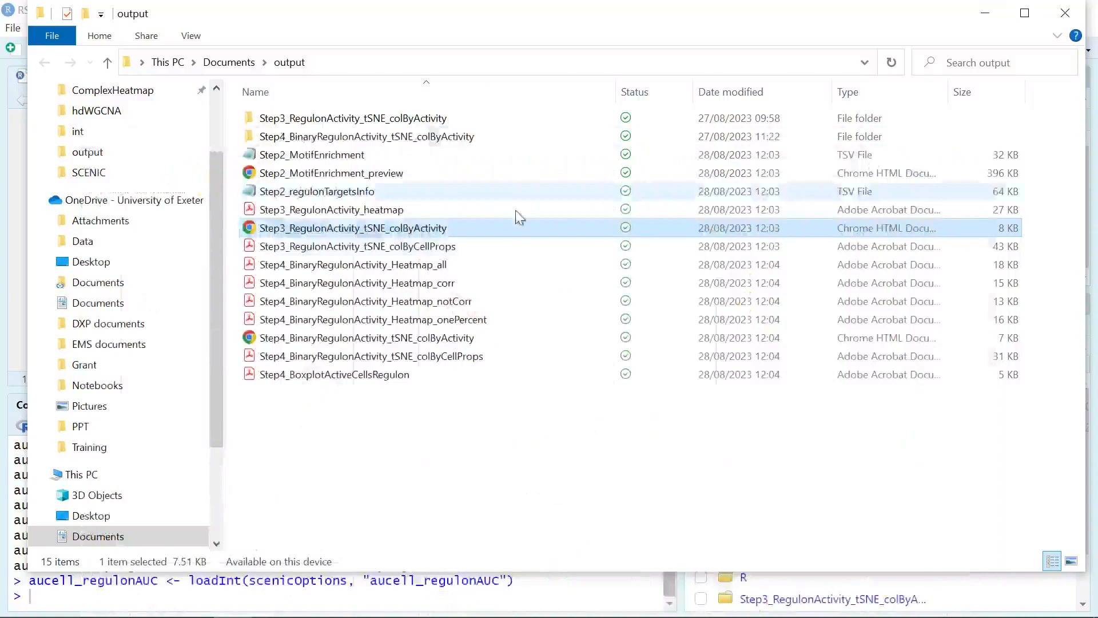
View the Step3_RegulonActivity_tSNE_colByCellProps PDF and the plot images in the Step3_RegulonActivity_tSNE_colByActivity folder, then return to the output folder
click(352, 252)
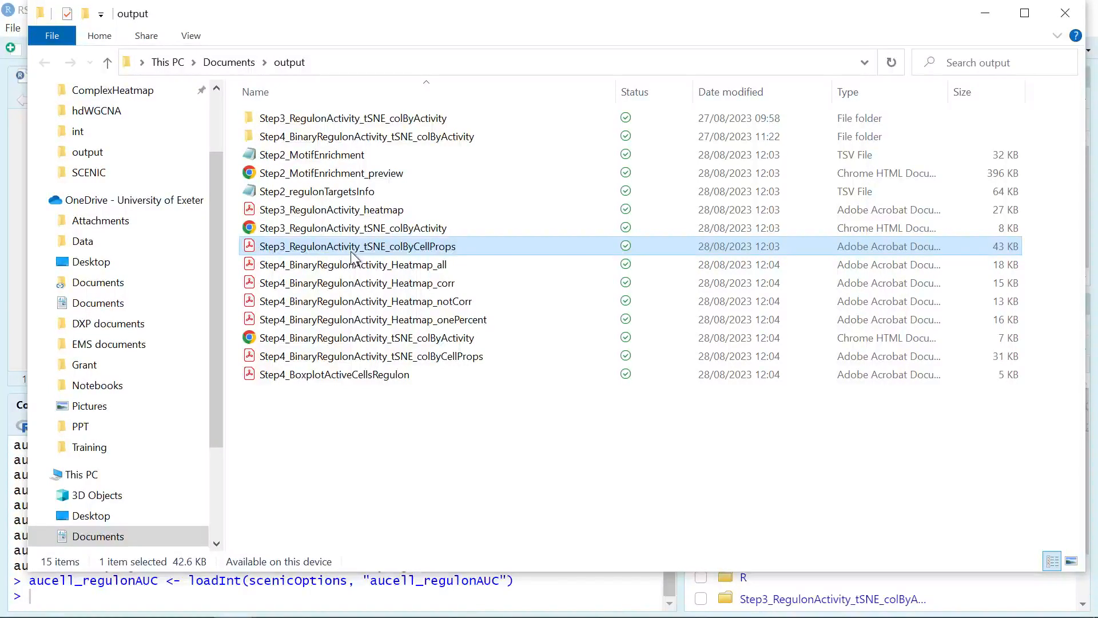
double_click(351, 252)
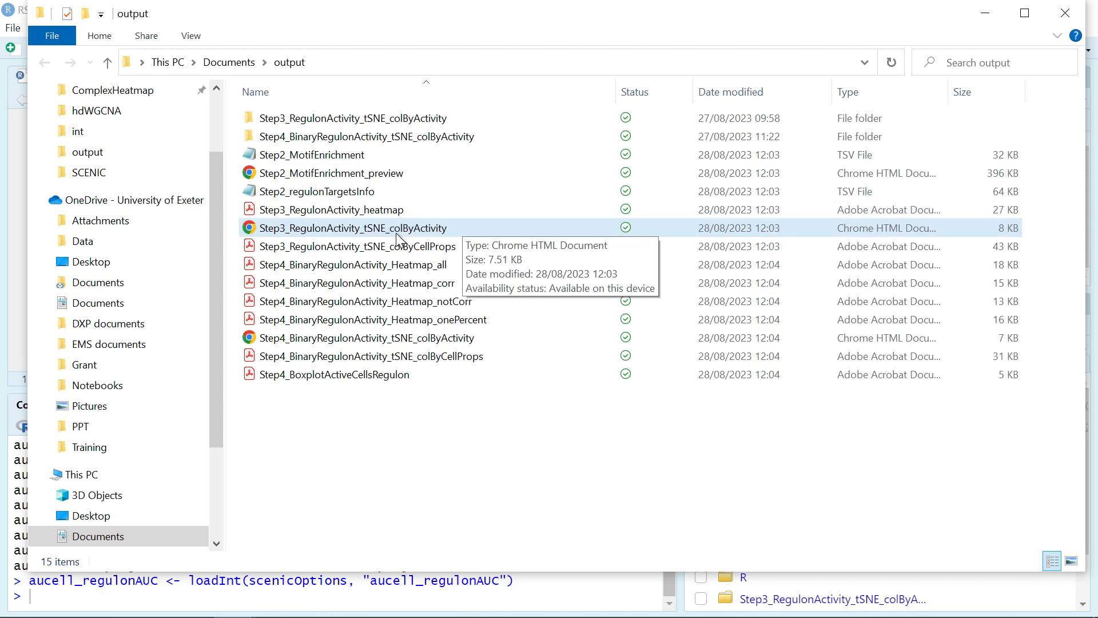
double_click(408, 121)
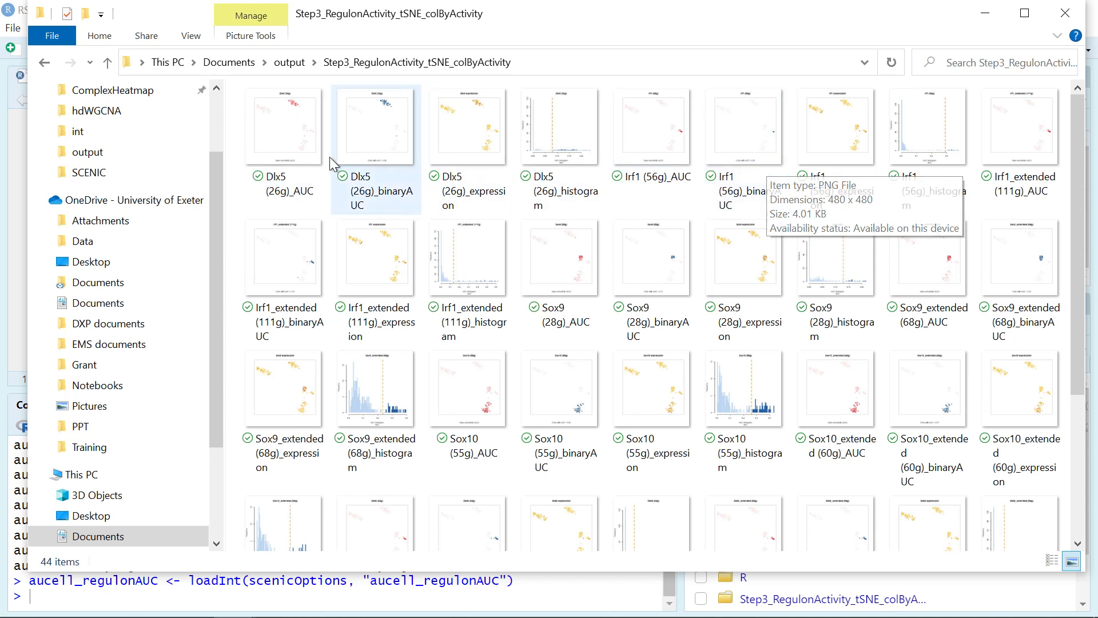
click(107, 63)
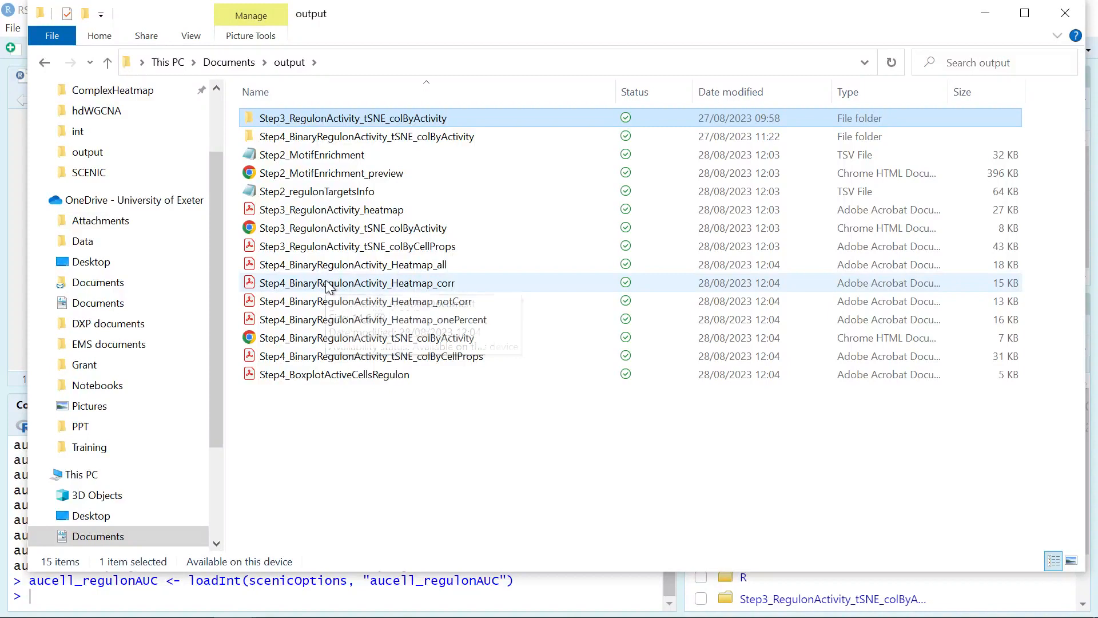
View the Step4_BinaryRegulonActivity_Heatmap_all PDF, then open the Step4_BinaryRegulonActivity_tSNE_colByActivity HTML file
double_click(392, 271)
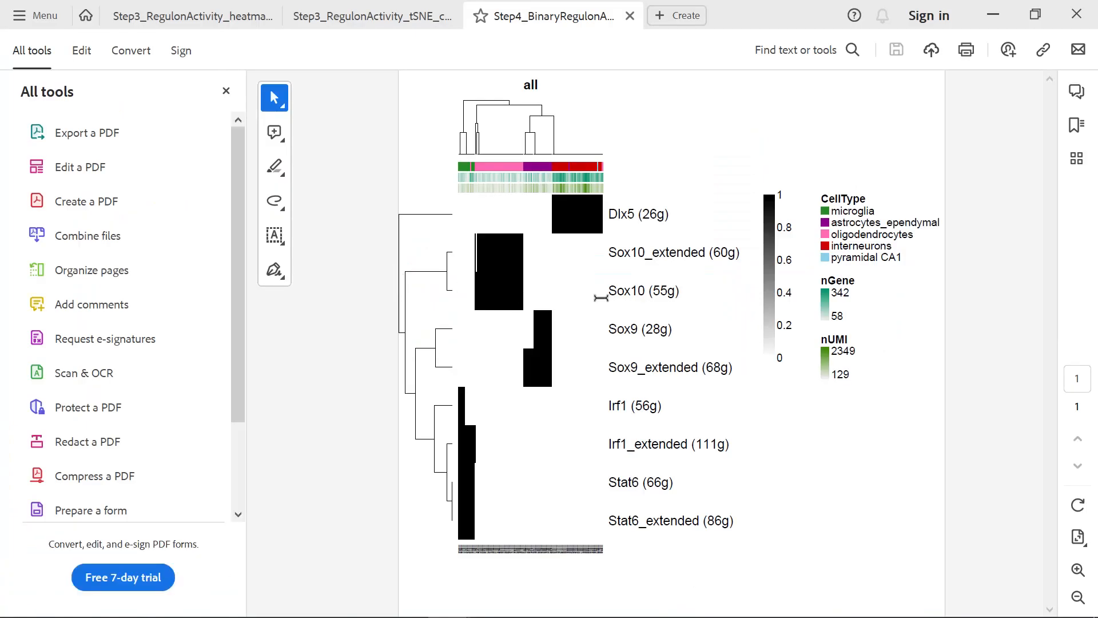
click(994, 15)
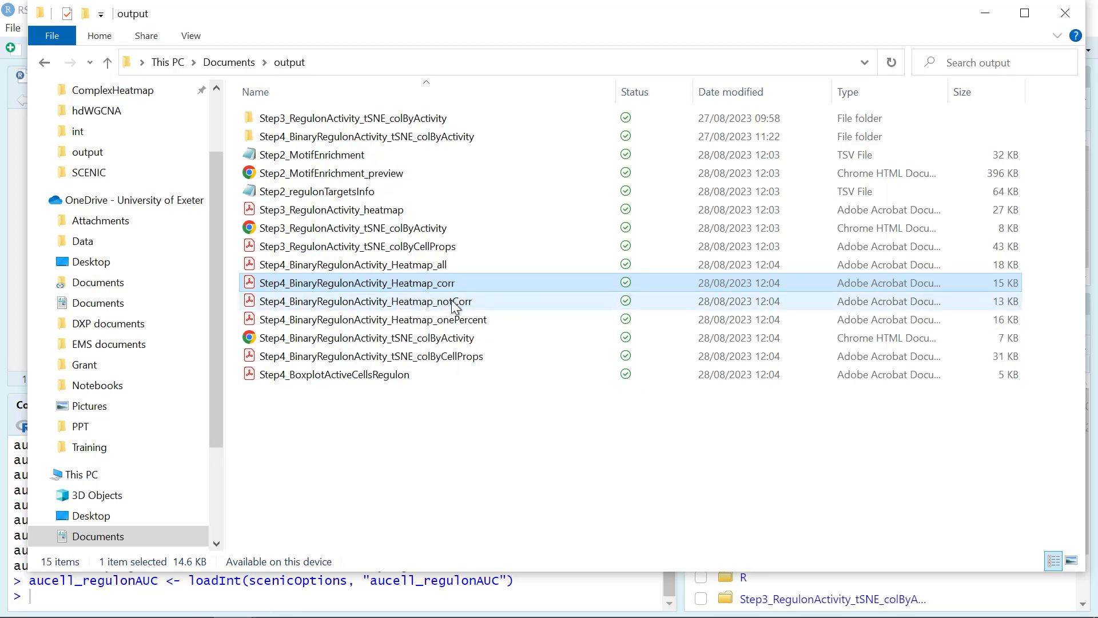
click(476, 326)
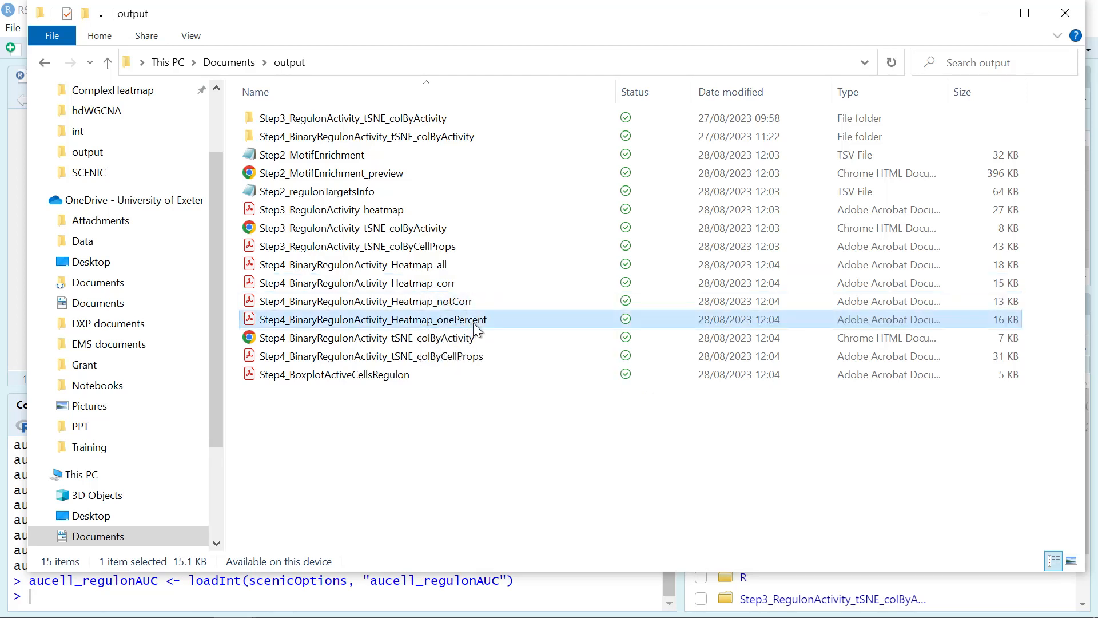
click(380, 342)
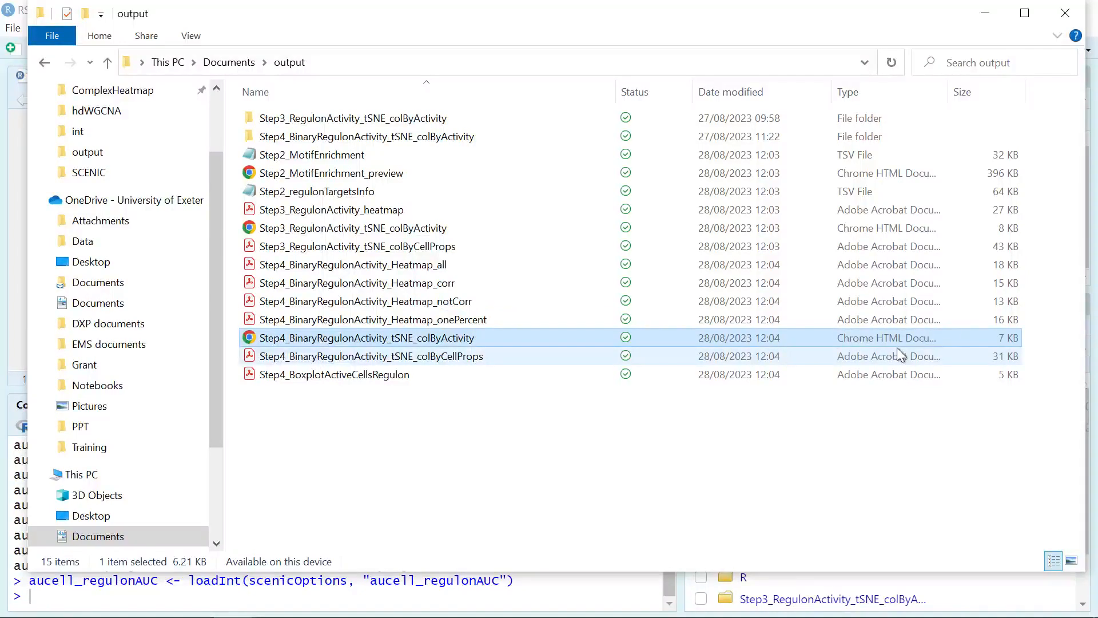
double_click(430, 342)
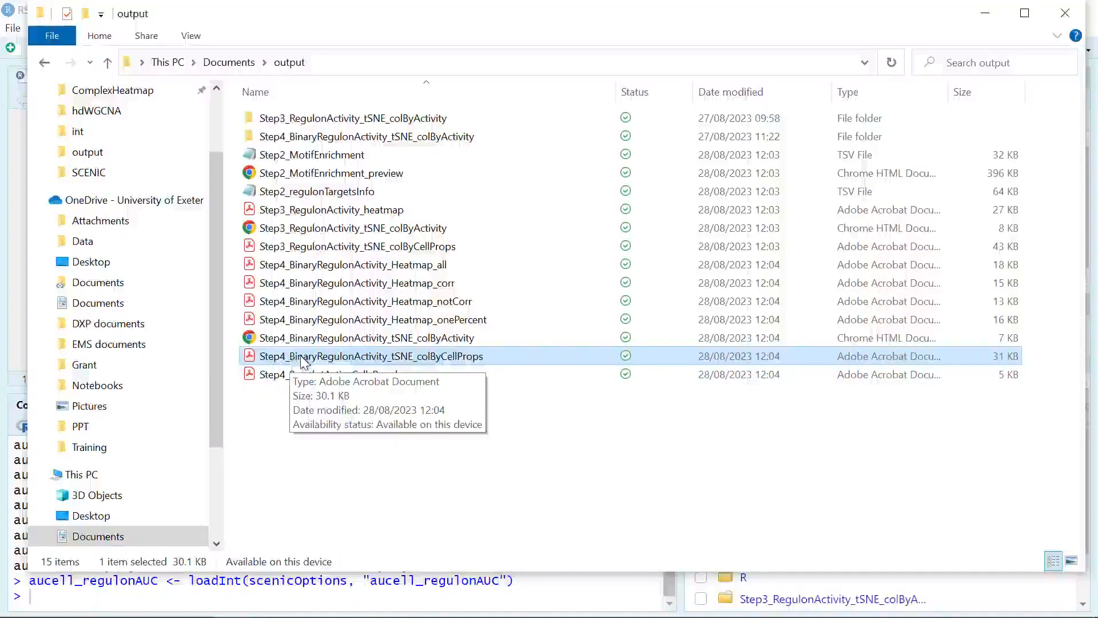
Compare the CellType t-SNE in the Step4_BinaryRegulonActivity_tSNE_colByCellProps PDF with the Step3 version, then minimize the PDF viewer and output folder
double_click(303, 358)
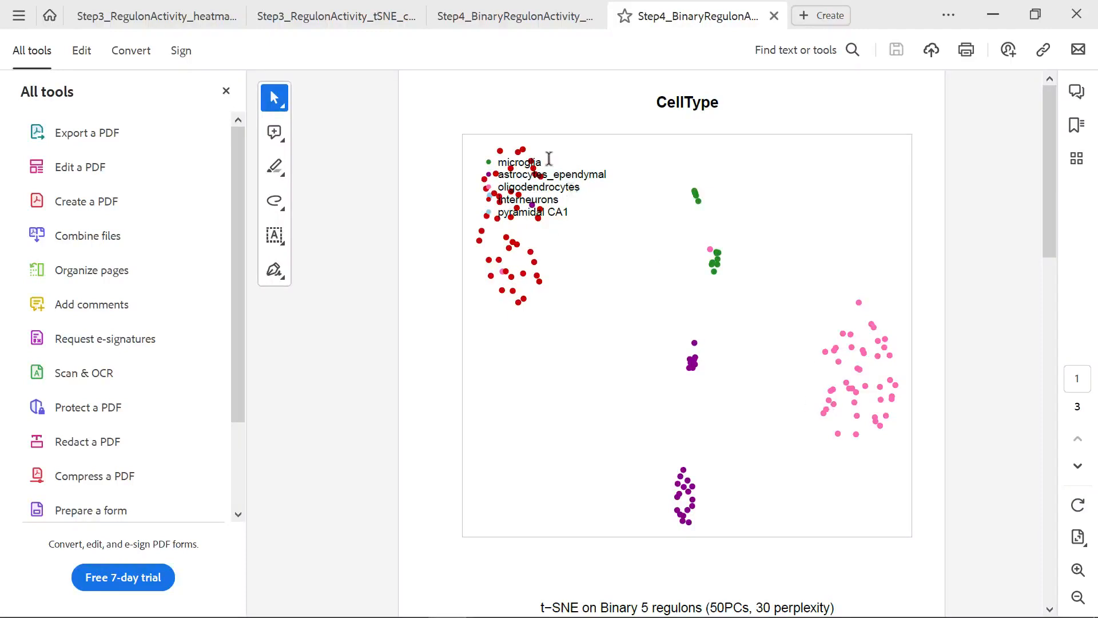
click(347, 14)
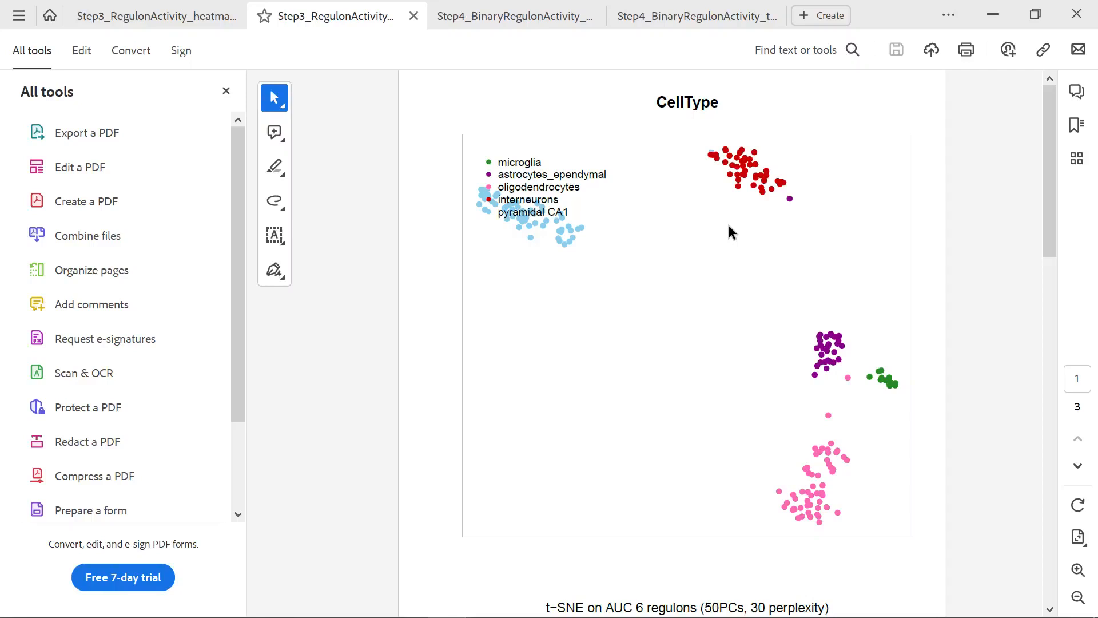
click(997, 16)
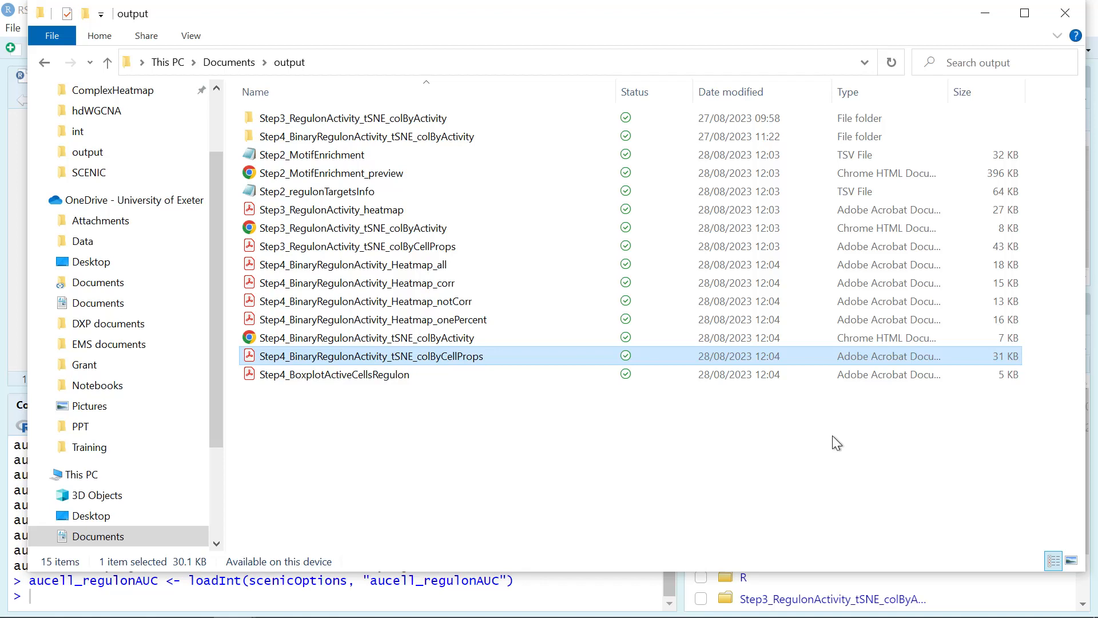
click(984, 8)
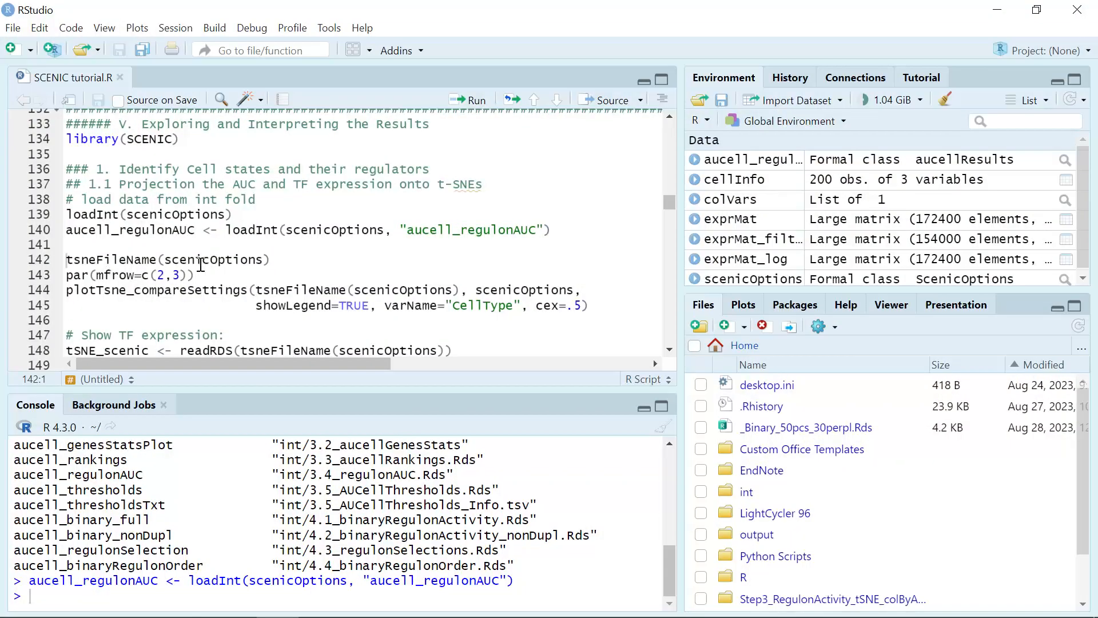
Run script lines 142 to 145 to print the t-SNE file name and plot the CellType t-SNE in a 2-by-3 layout
click(278, 261)
click(477, 101)
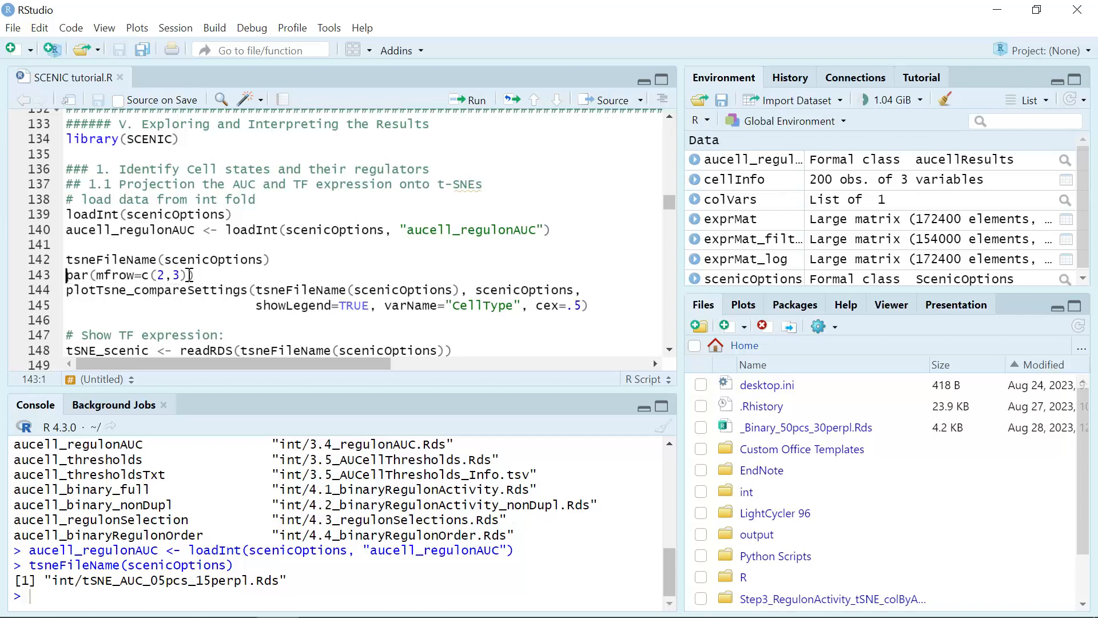
click(197, 275)
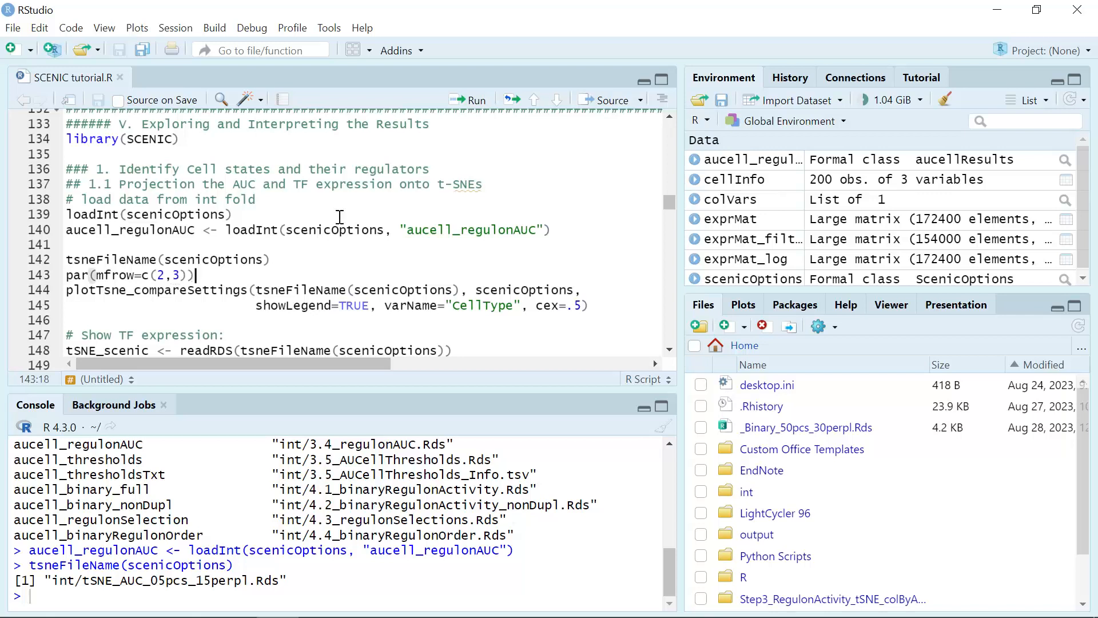
click(472, 100)
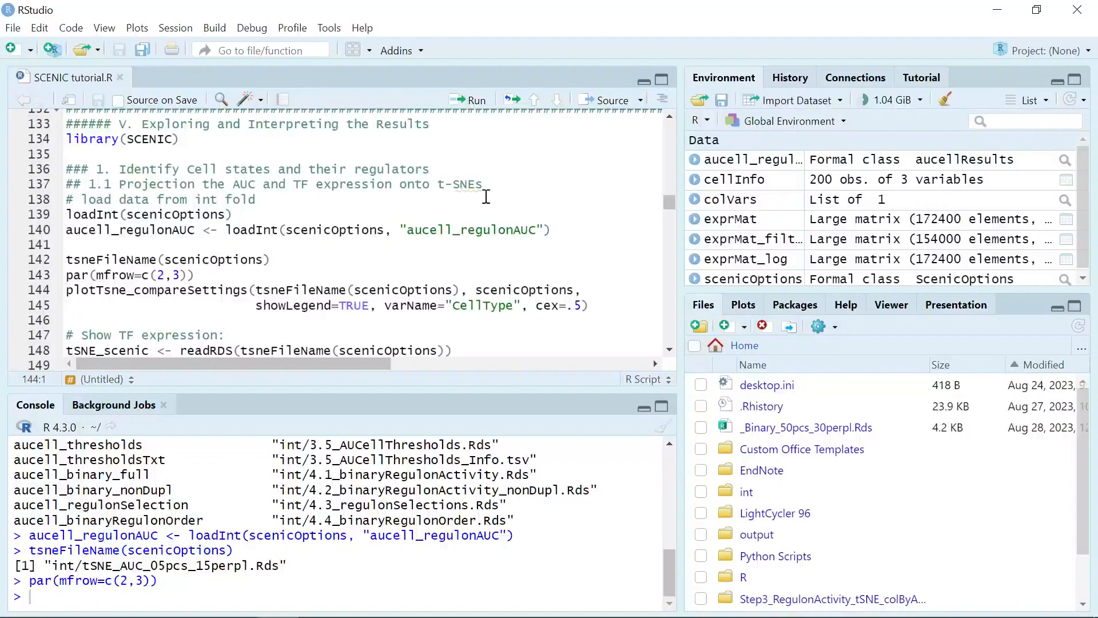
click(472, 100)
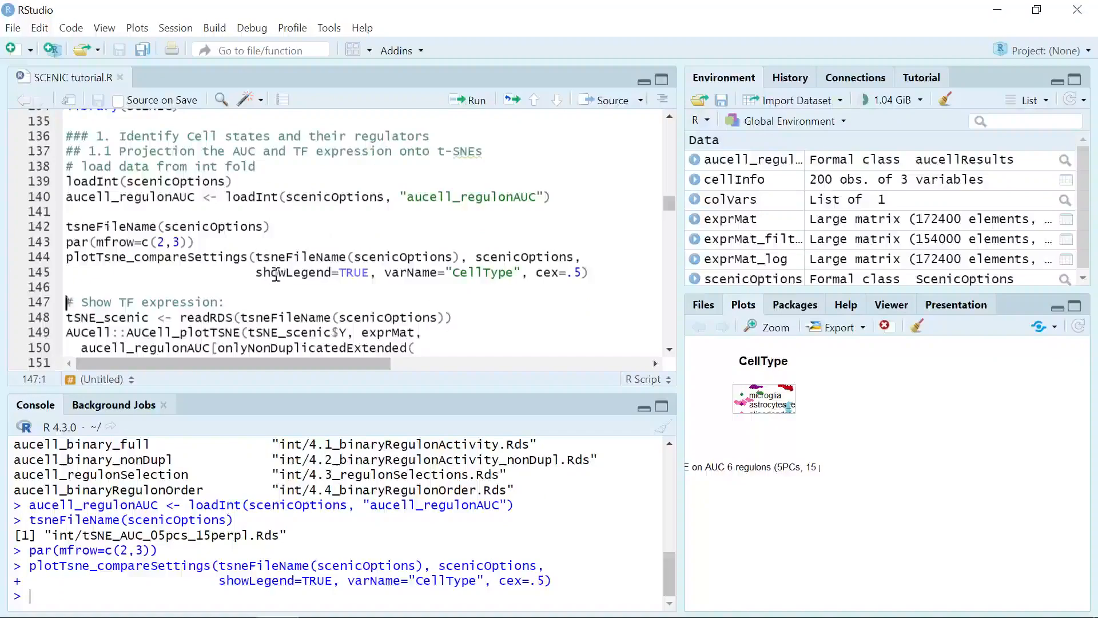
Load the t-SNE file into tSNE_scenic by running the readRDS line under "Show TF expression"
scroll(277, 275, down, 2)
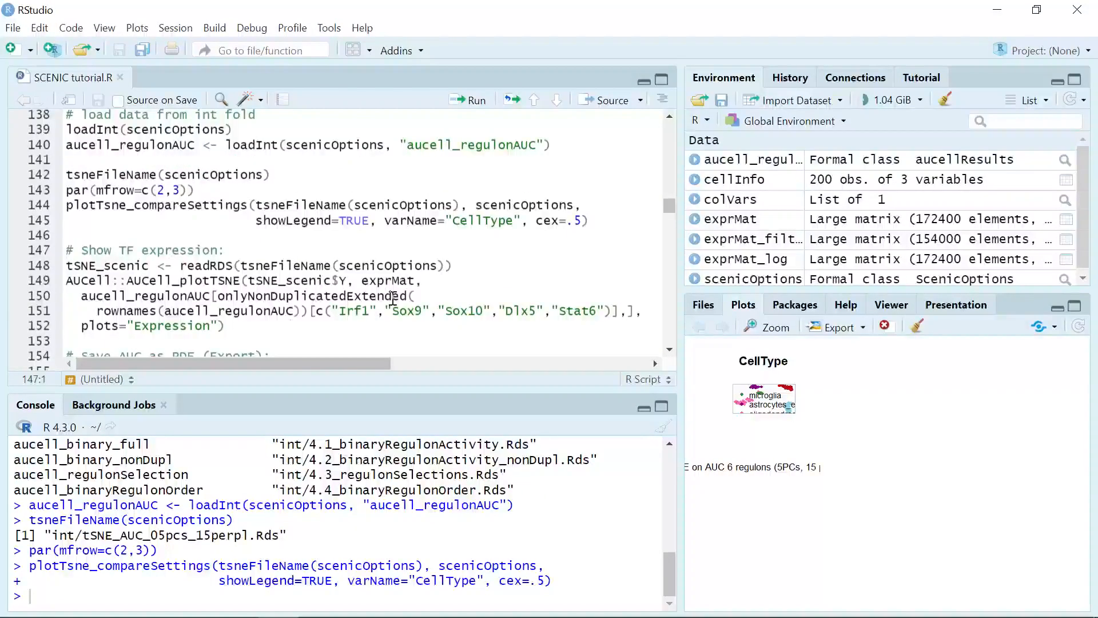
click(451, 271)
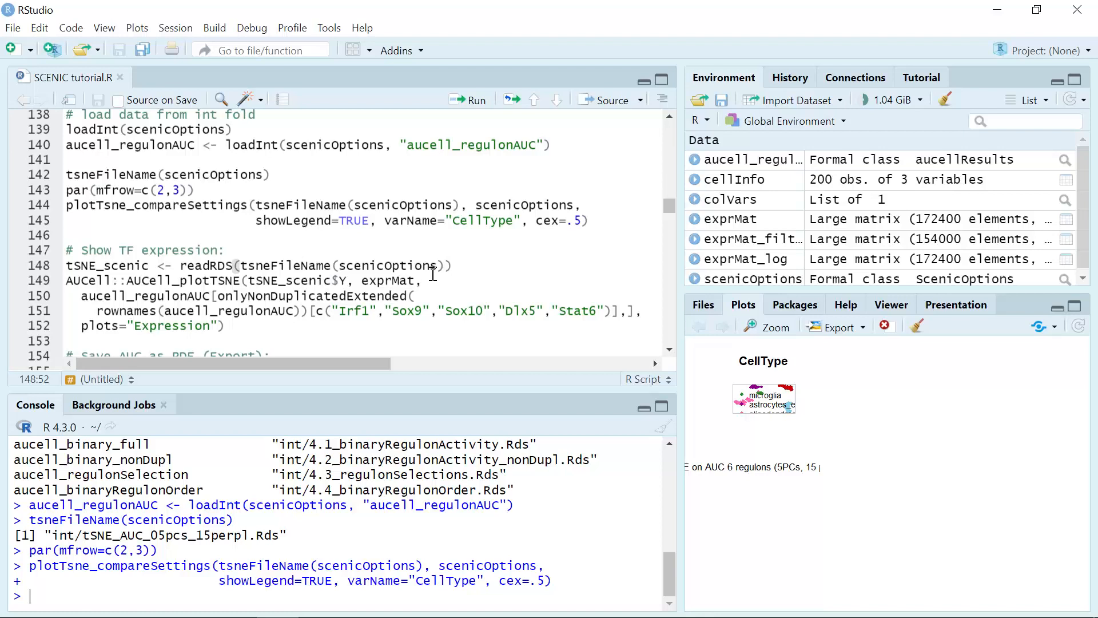
click(477, 104)
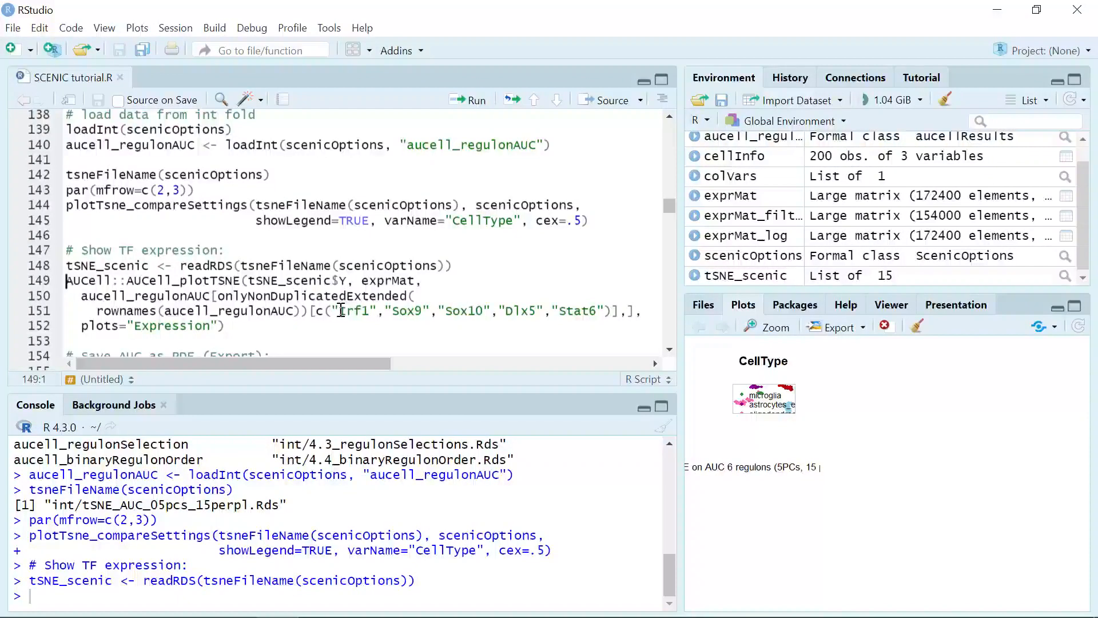
Run the AUCell_plotTSNE command to plot expression of Irf1, Sox9, Sox10, Dlx5 and Stat6 on the t-SNE
click(423, 281)
key(Down)
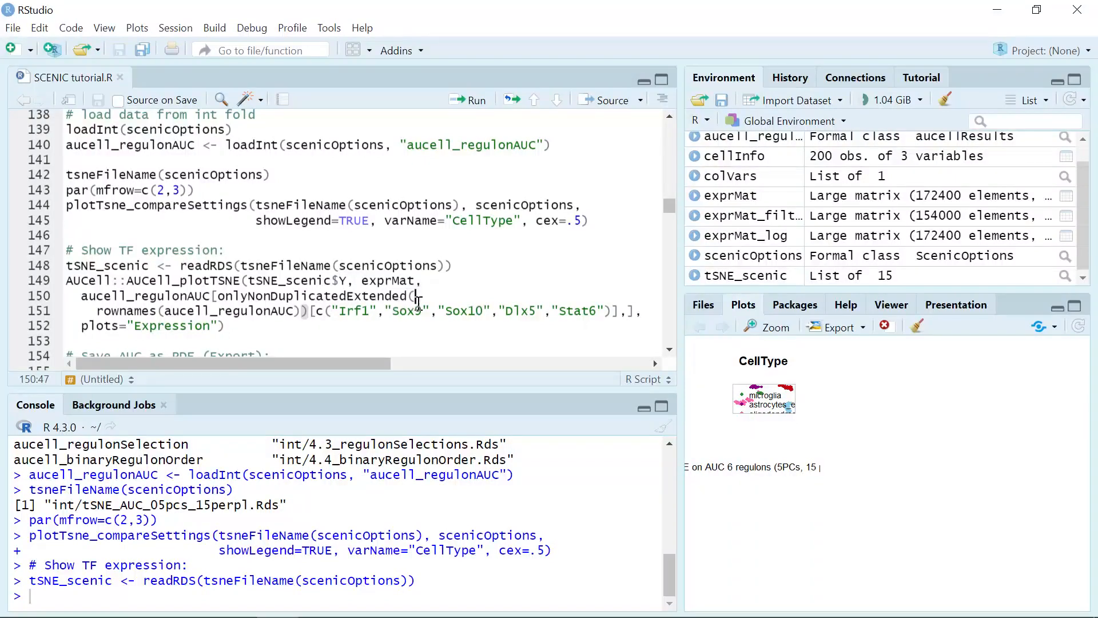
click(304, 323)
click(473, 103)
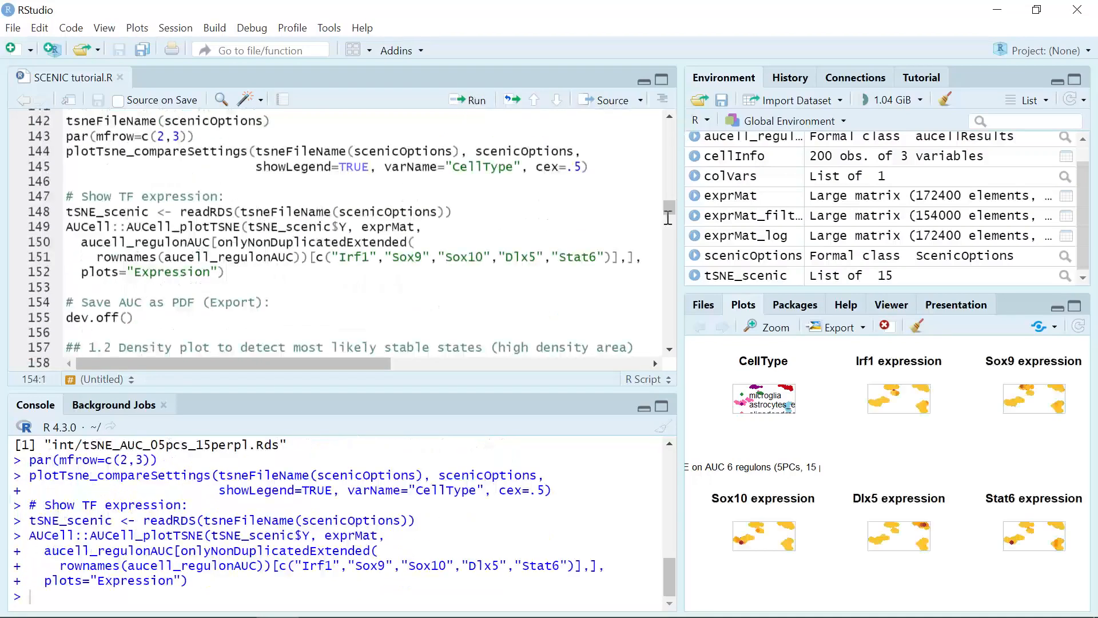
Examine the CellType and TF expression t-SNE plots in an enlarged Plot Zoom window, then minimize it
click(767, 331)
drag(796, 74, 613, 74)
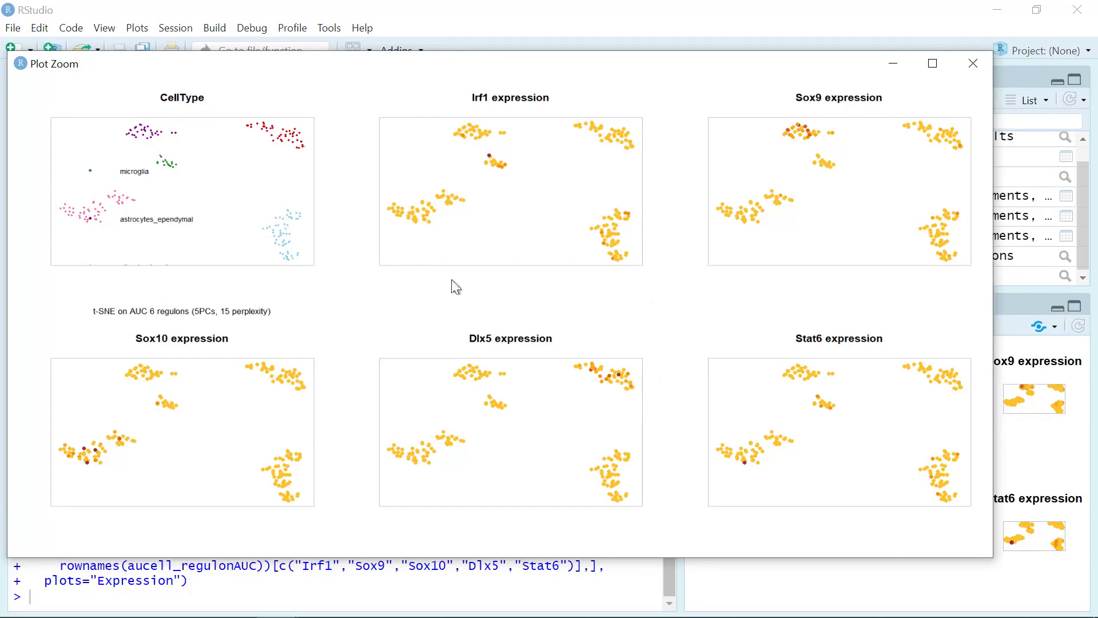
click(894, 64)
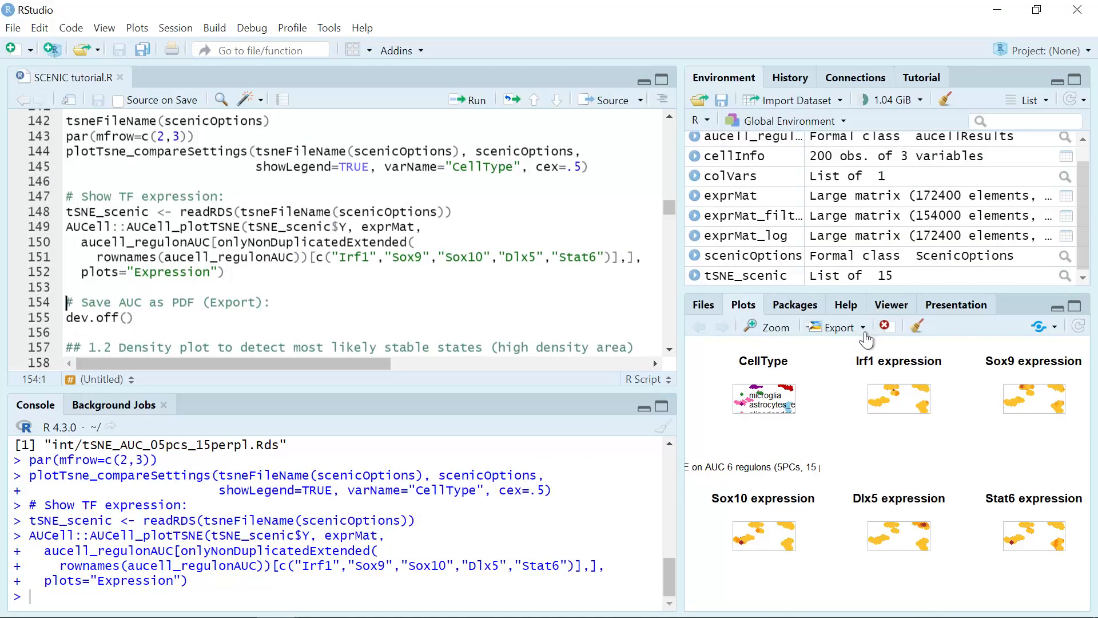
click(866, 333)
click(865, 374)
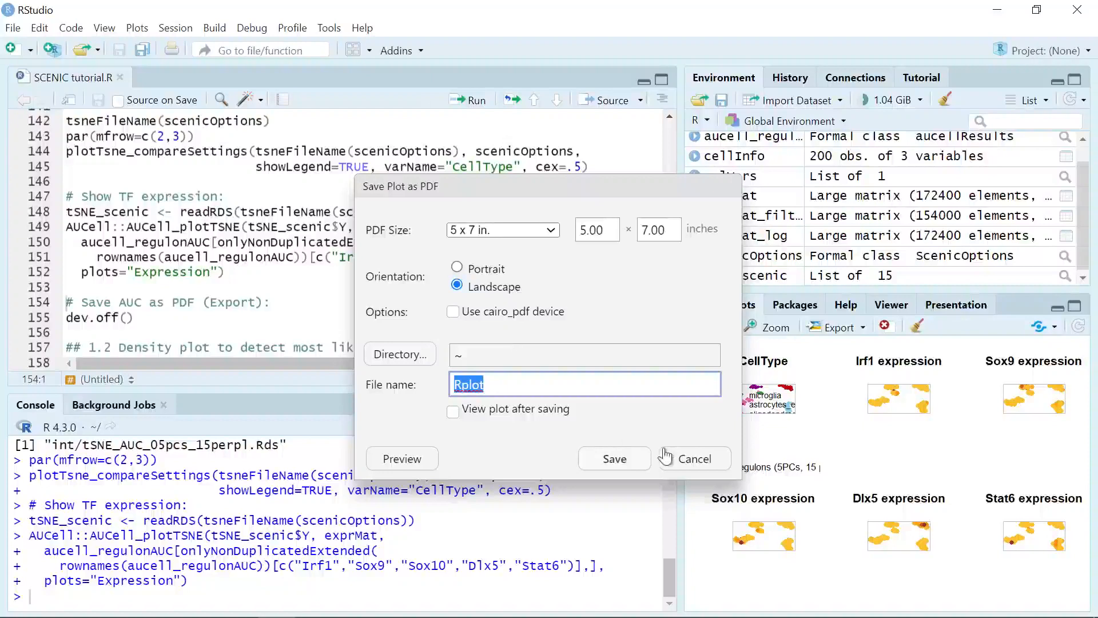
click(680, 465)
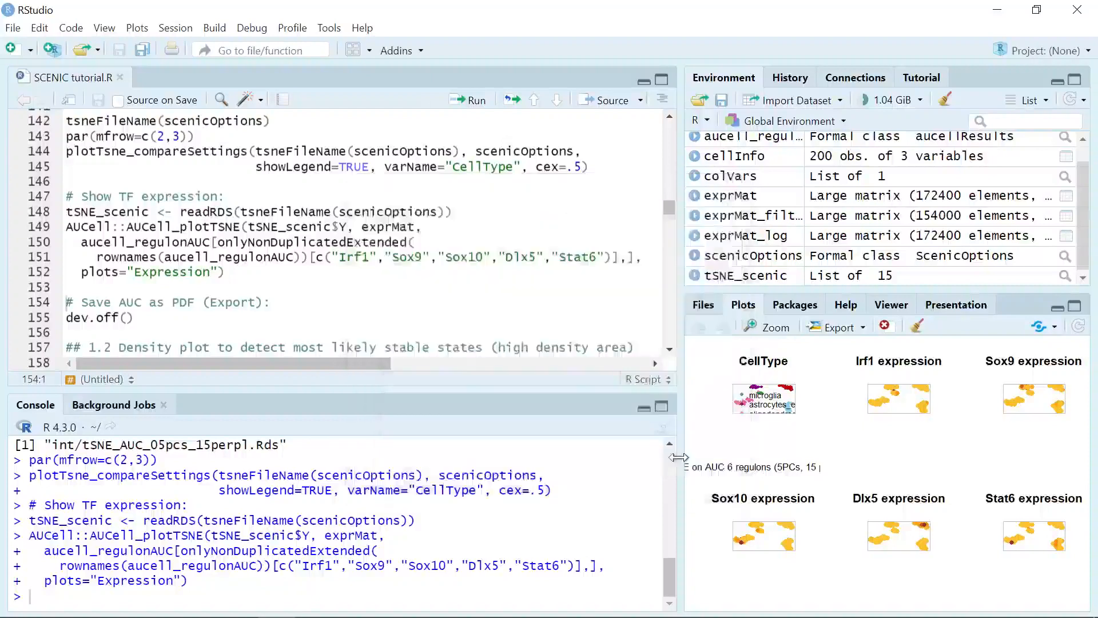
Run dev.off() to close the graphics device, and load the KernSmooth and RColorBrewer libraries from section 1.2
click(156, 318)
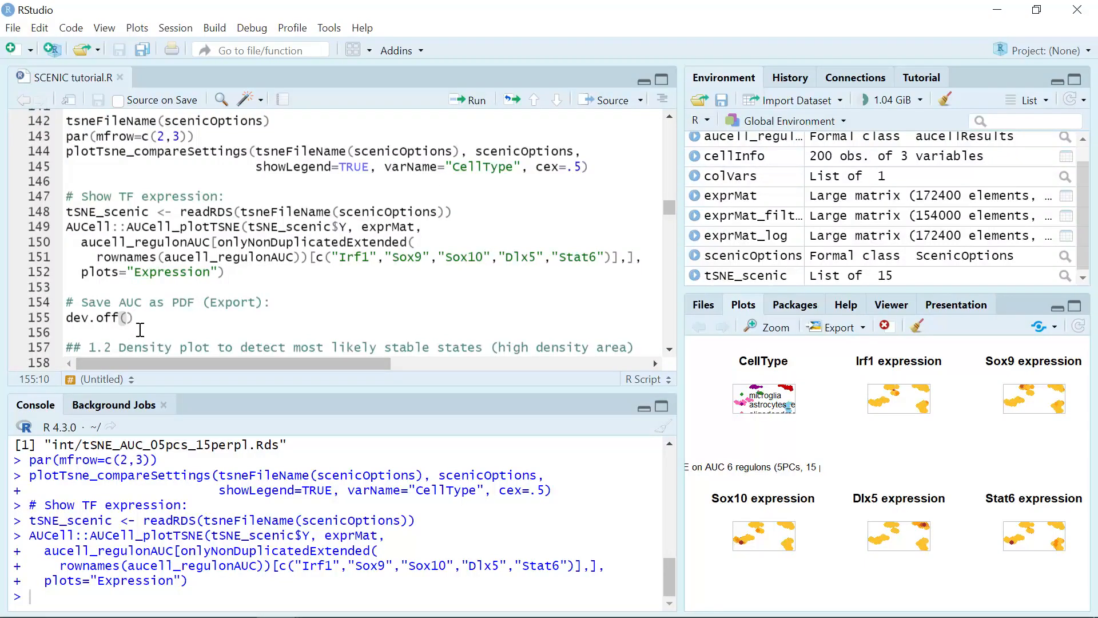
click(475, 102)
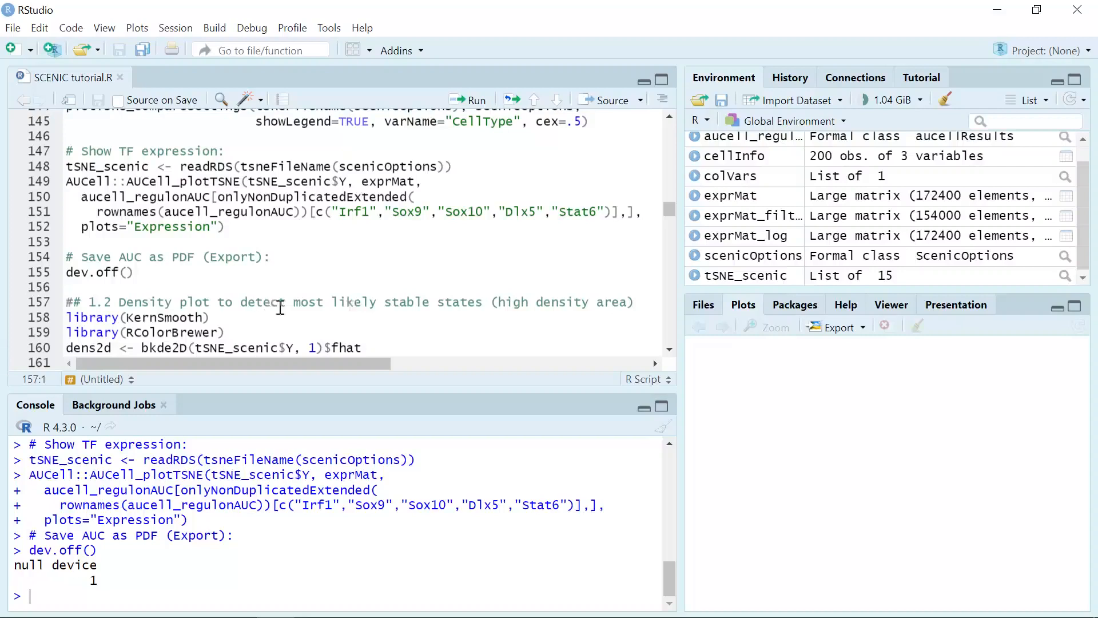
scroll(279, 306, down, 1)
scroll(278, 306, down, 1)
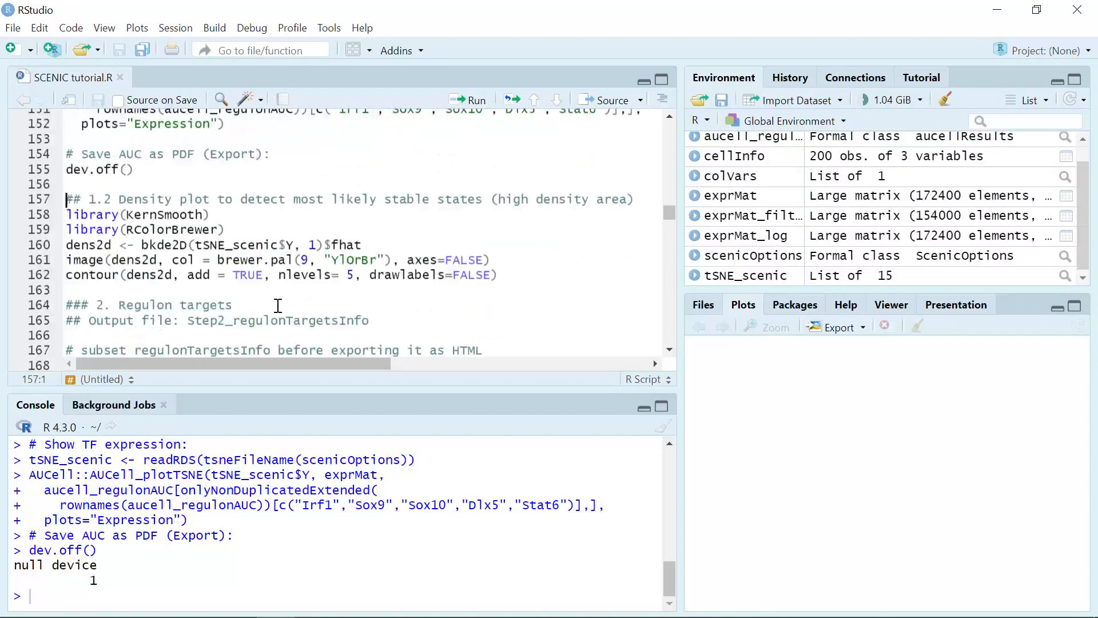
click(227, 218)
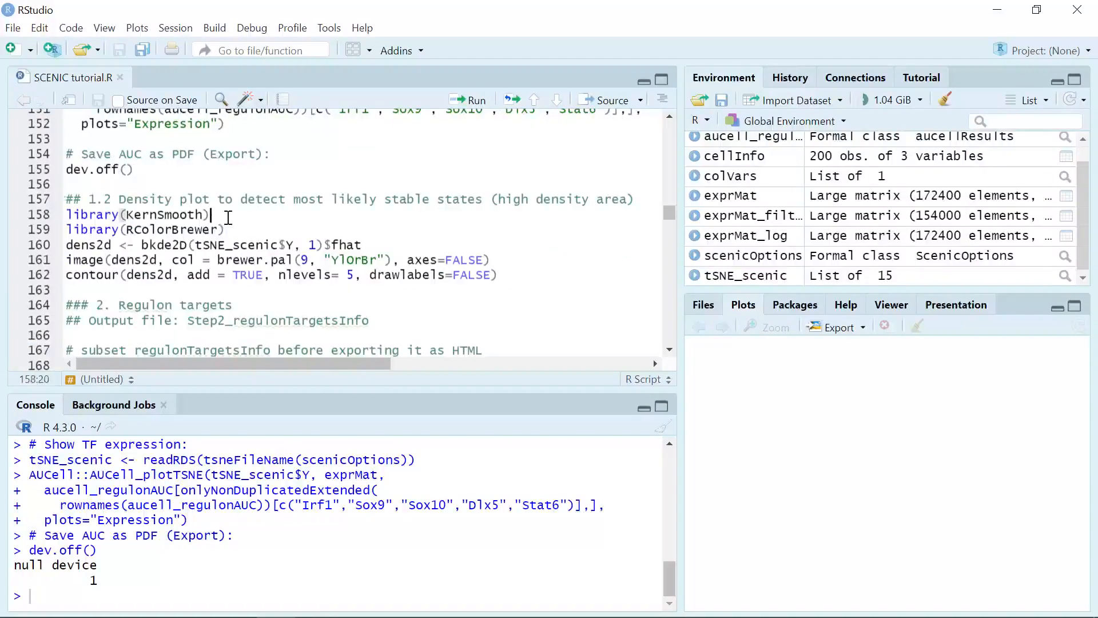
click(475, 101)
key(End)
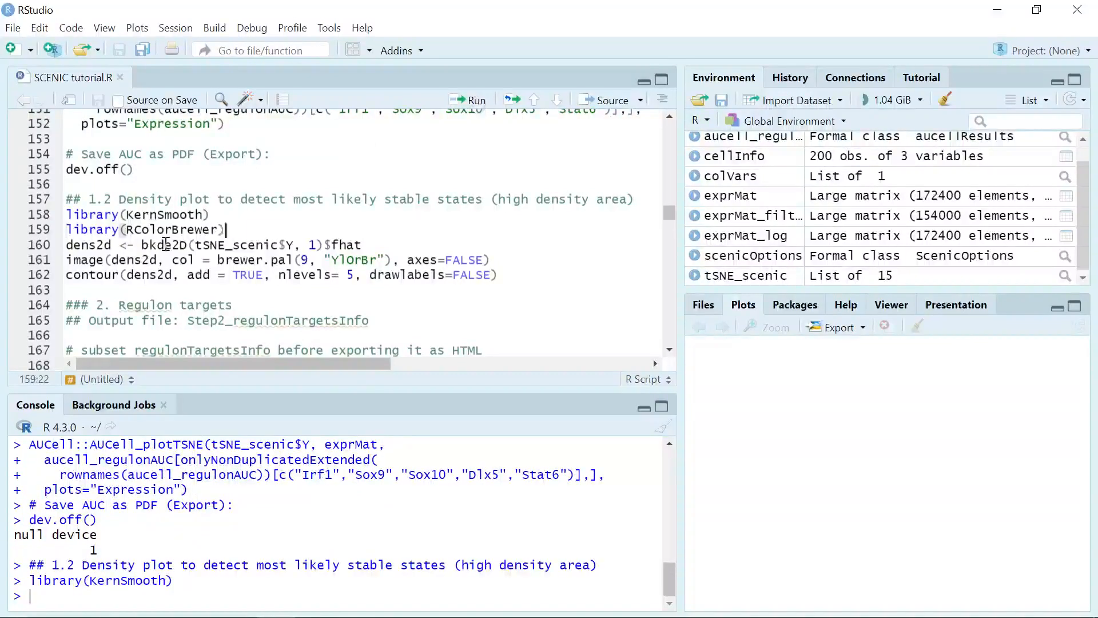
click(479, 103)
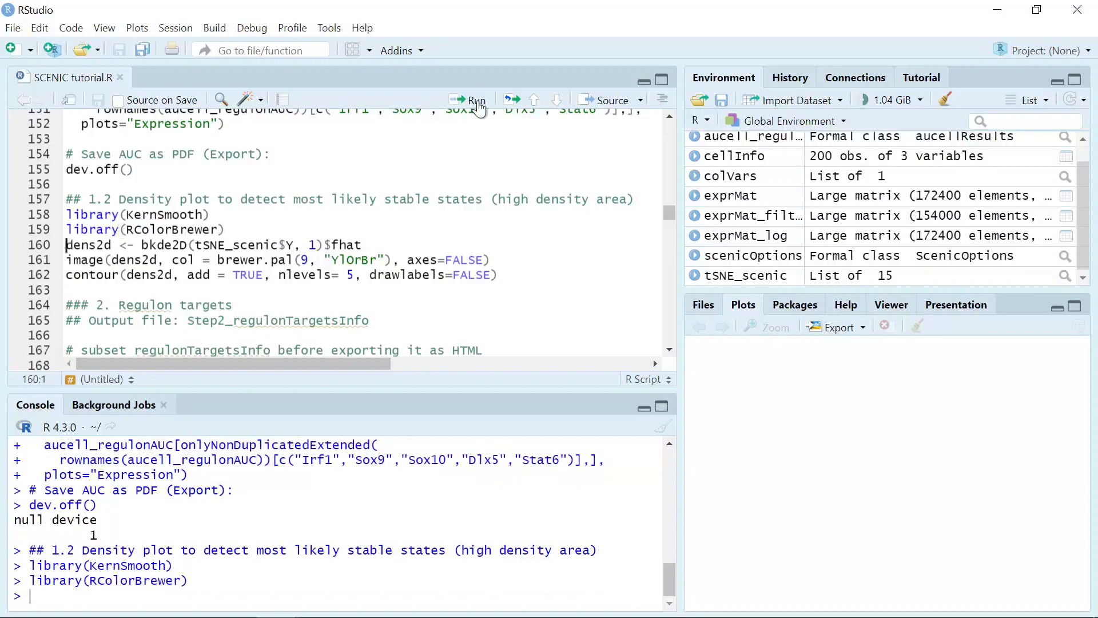
Run lines 160 to 162 to compute dens2d and draw the t-SNE density image with 5 contour levels
click(479, 107)
click(480, 107)
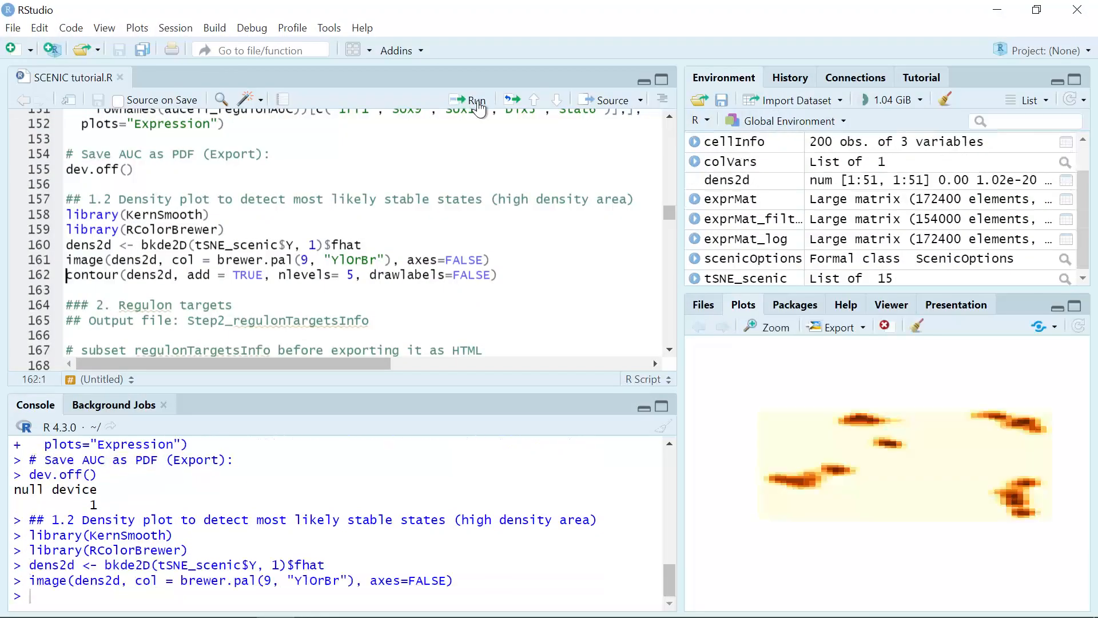
click(479, 107)
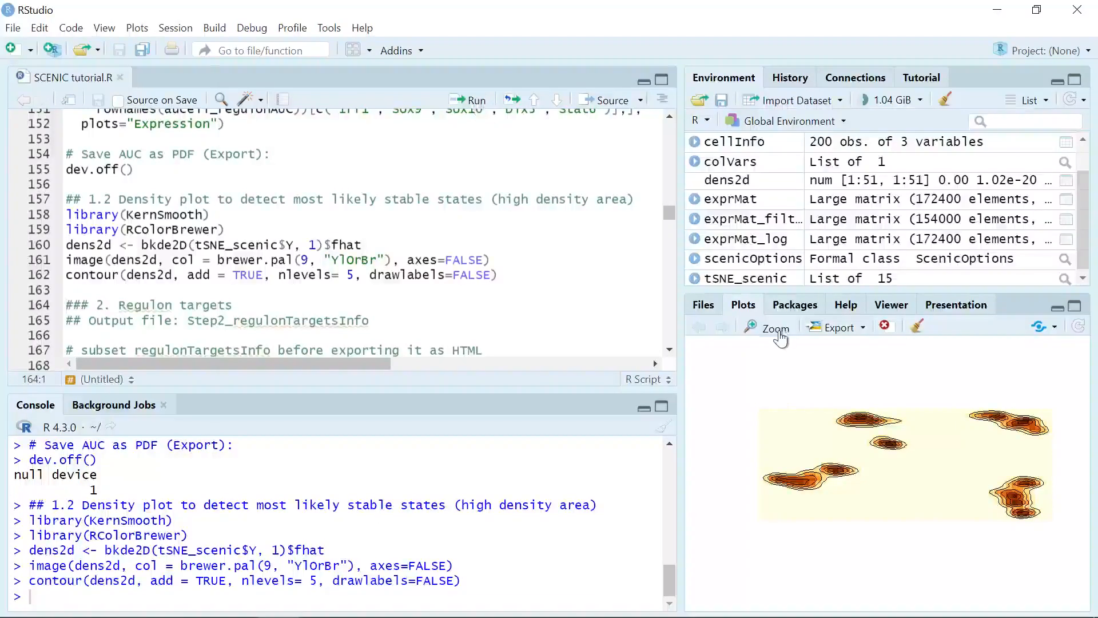
Examine the t-SNE density plot in an enlarged Plot Zoom window, then minimize it
click(768, 327)
drag(667, 81, 502, 117)
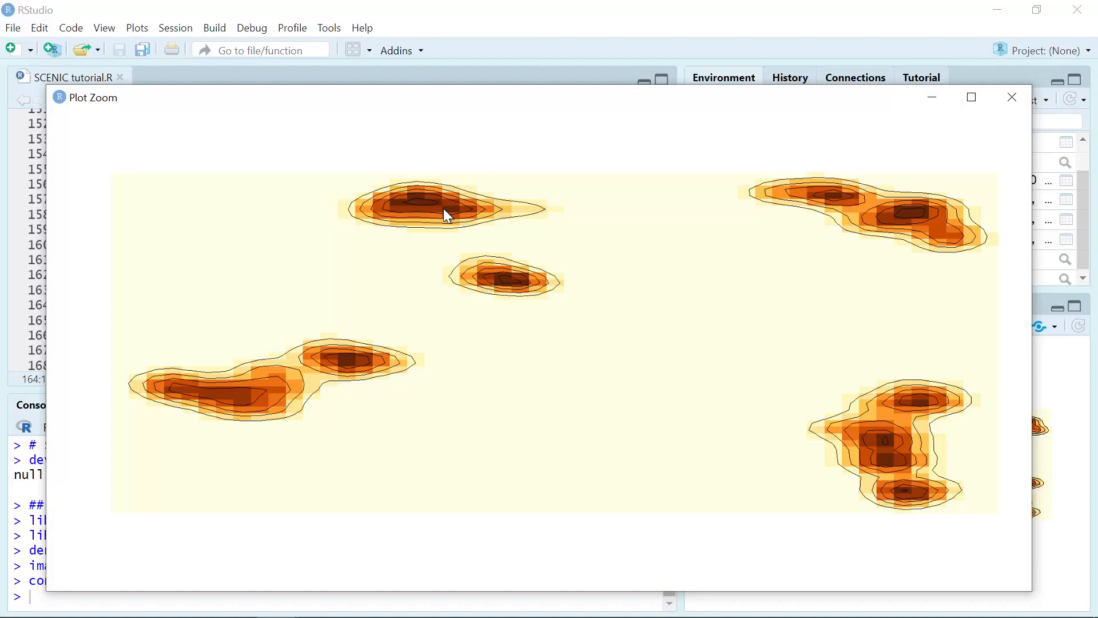
click(931, 98)
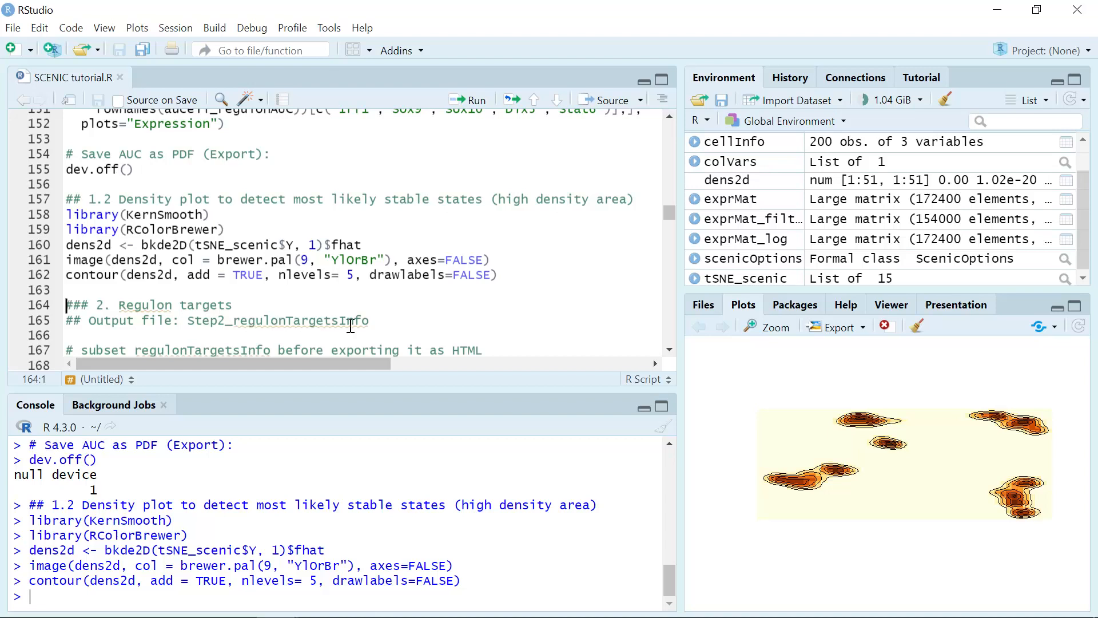
Load regulonTargetsInfo and create tableSubset from its high-confidence Stat6 rows by running lines 168 and 169
scroll(352, 326, down, 2)
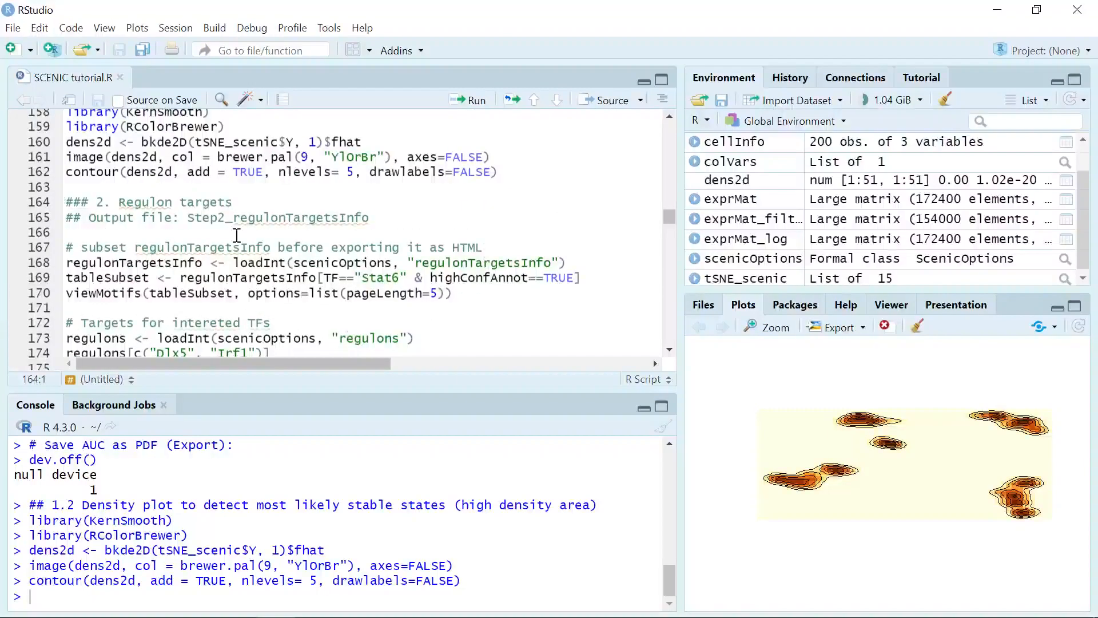
click(372, 218)
click(565, 262)
click(479, 101)
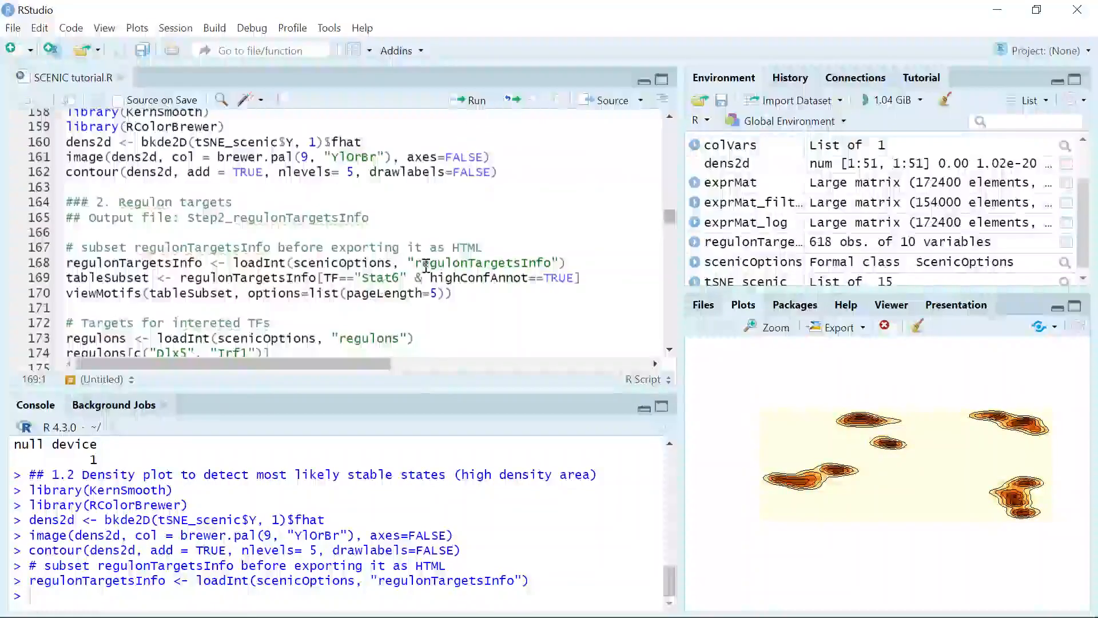
click(477, 100)
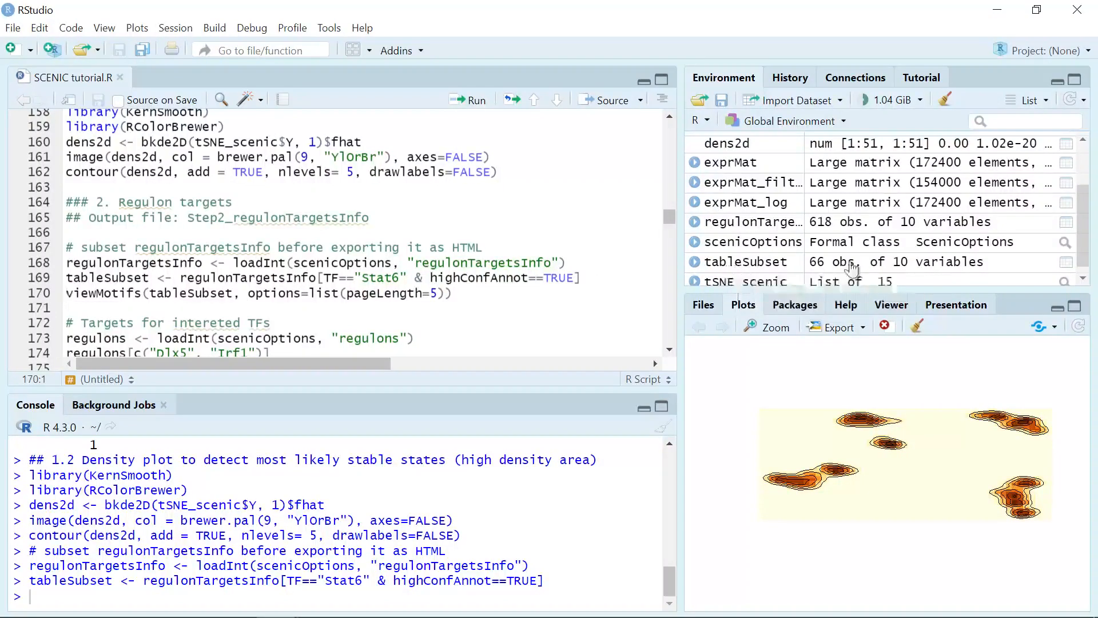
Open tableSubset in the data viewer and examine its columns from TF through CoexWeight
click(822, 273)
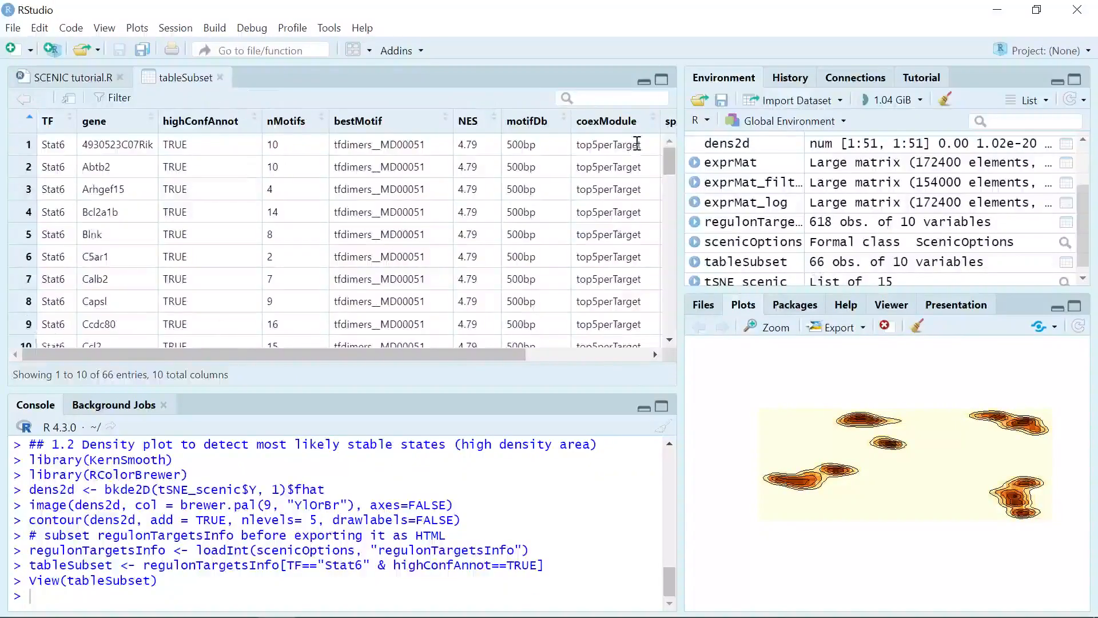
click(670, 209)
drag(671, 208, 677, 128)
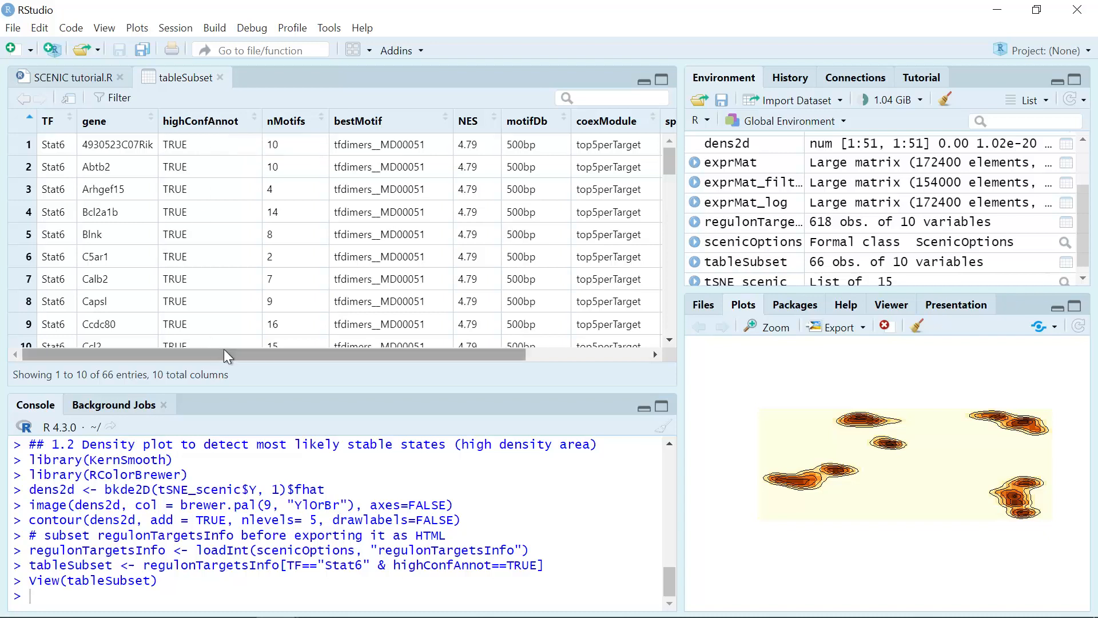
drag(225, 350, 349, 352)
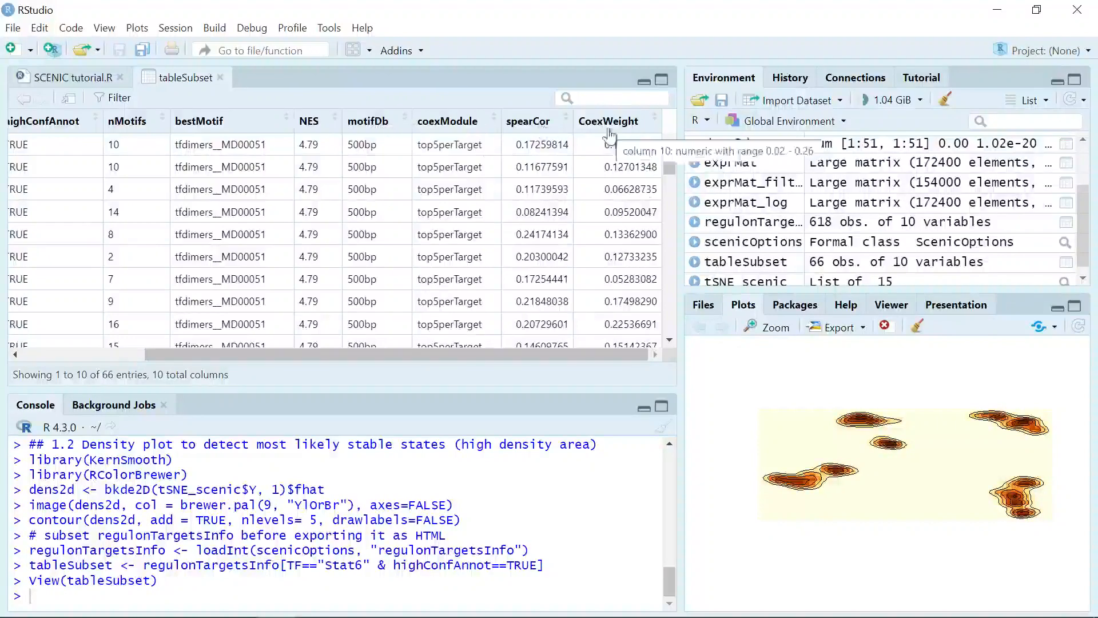
drag(567, 355, 335, 366)
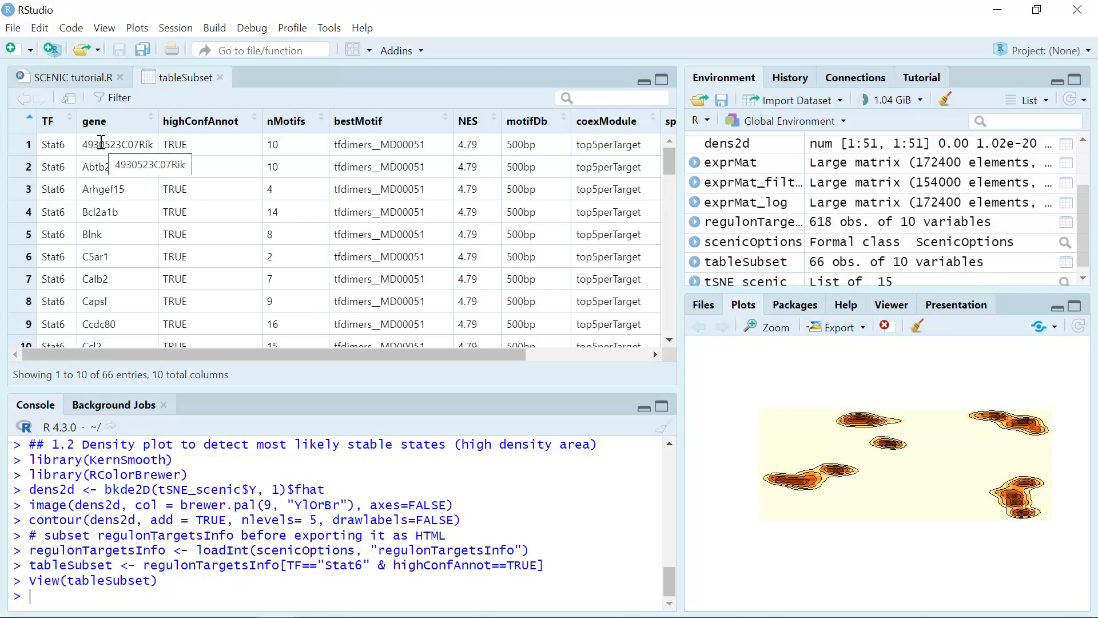
Return to the SCENIC tutorial.R script and run viewMotifs on tableSubset with a page length of 5
click(90, 78)
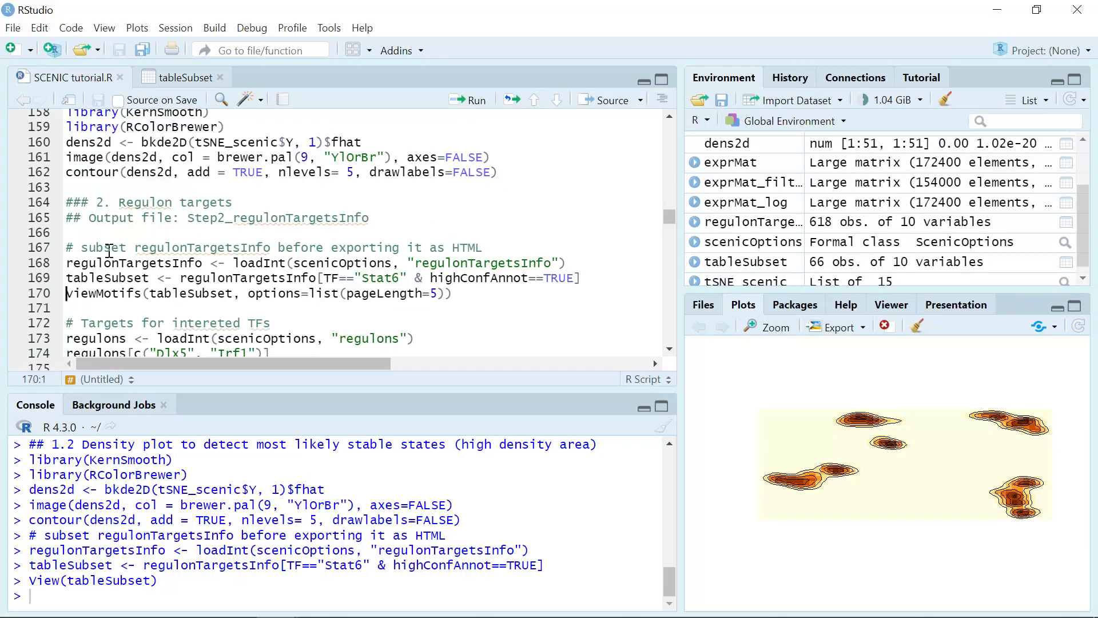
click(466, 296)
click(476, 101)
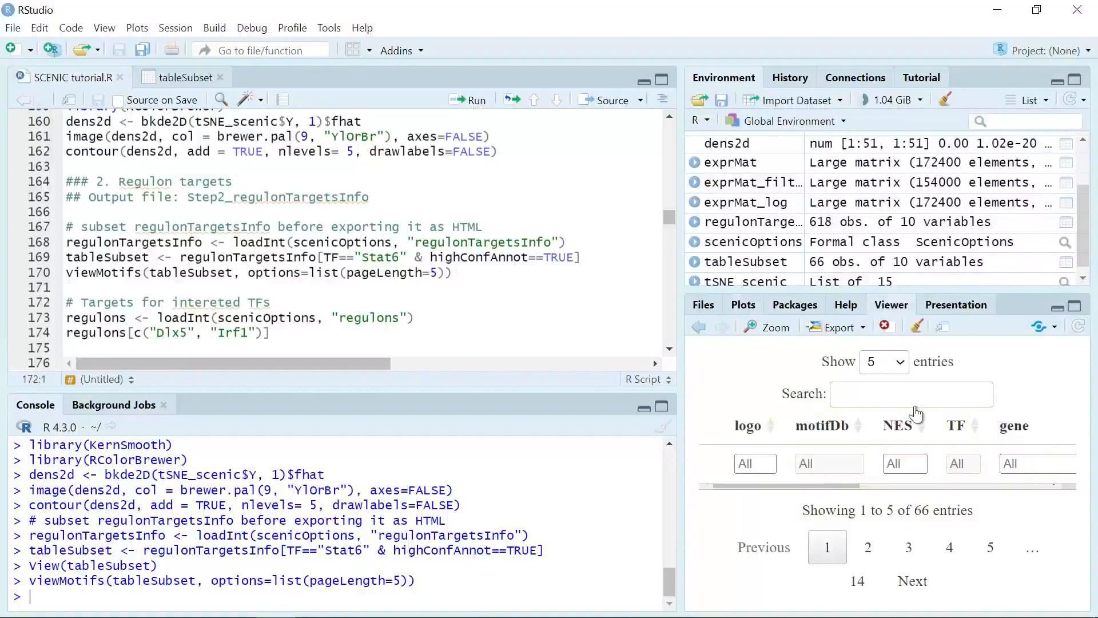
Examine the Stat6 motif table in a maximized Viewer Zoom window, then minimize it
click(786, 333)
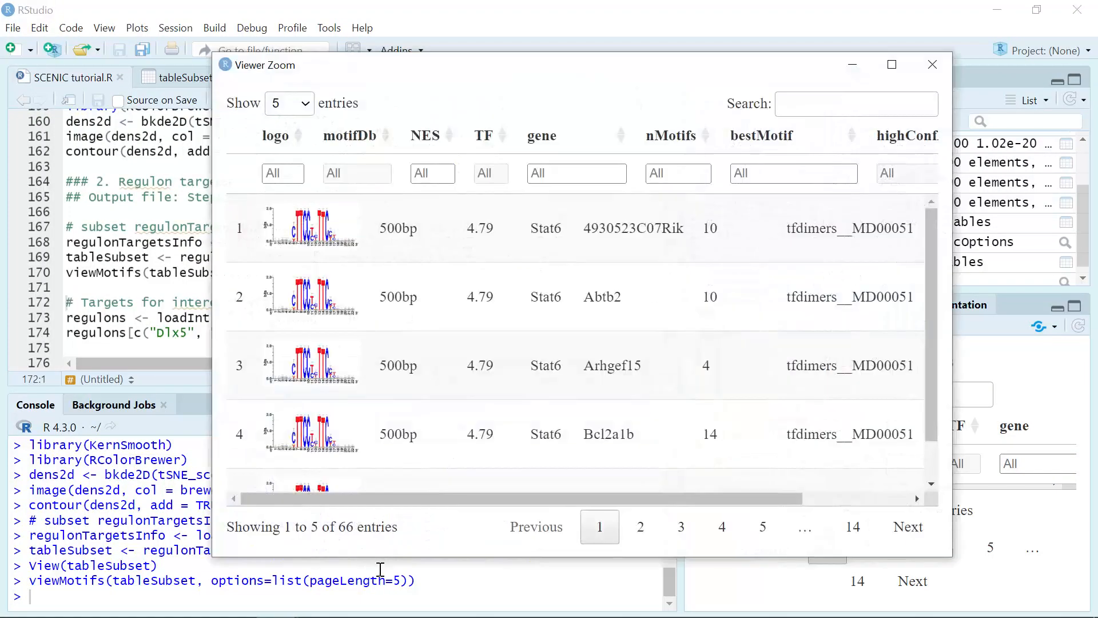
click(893, 69)
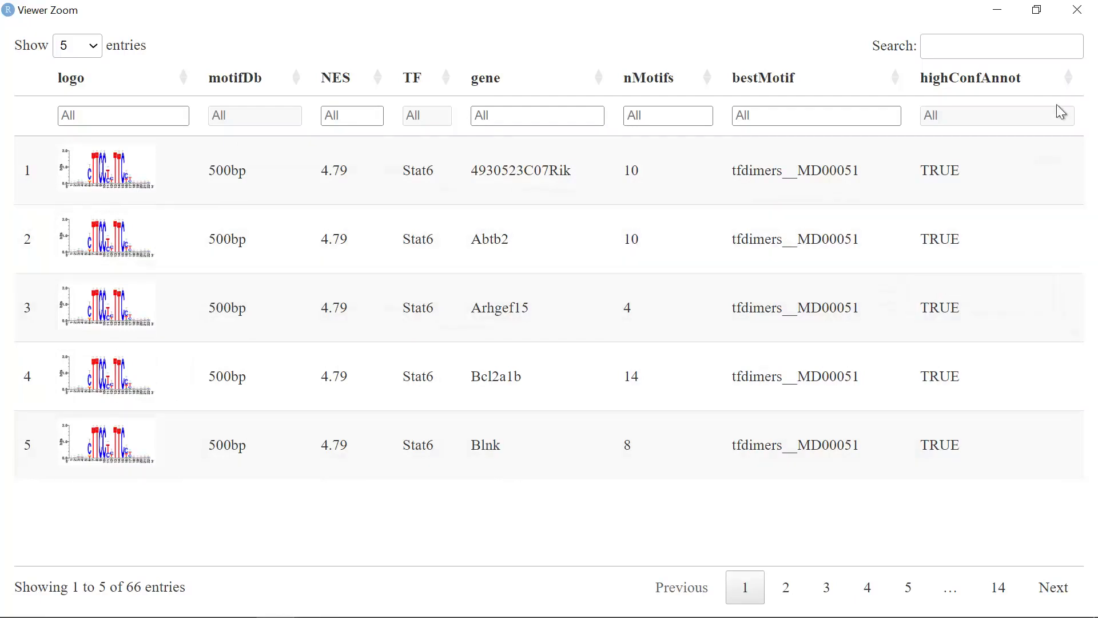
click(997, 12)
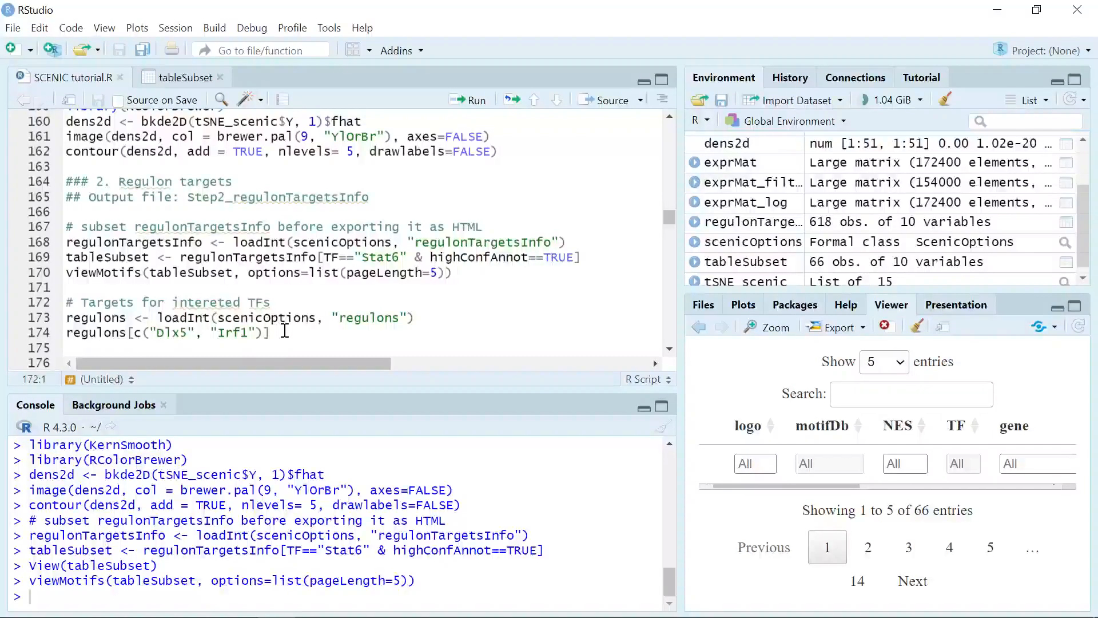
Load the regulons object, print the Dlx5 and Irf1 targets, and review both gene lists in the console
click(470, 313)
click(478, 103)
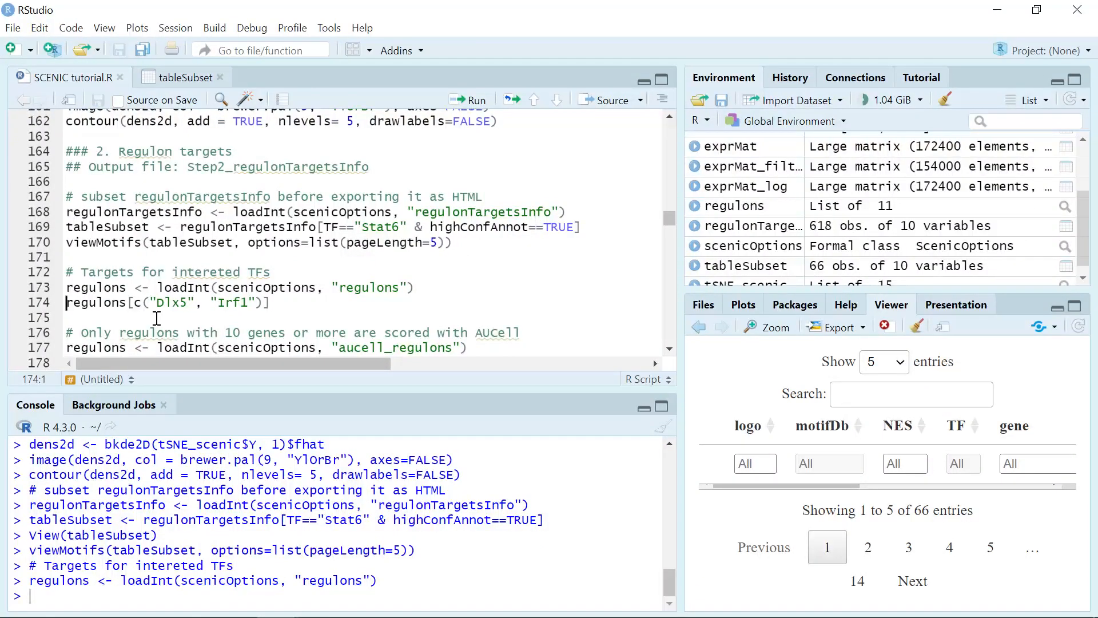
click(296, 308)
click(481, 103)
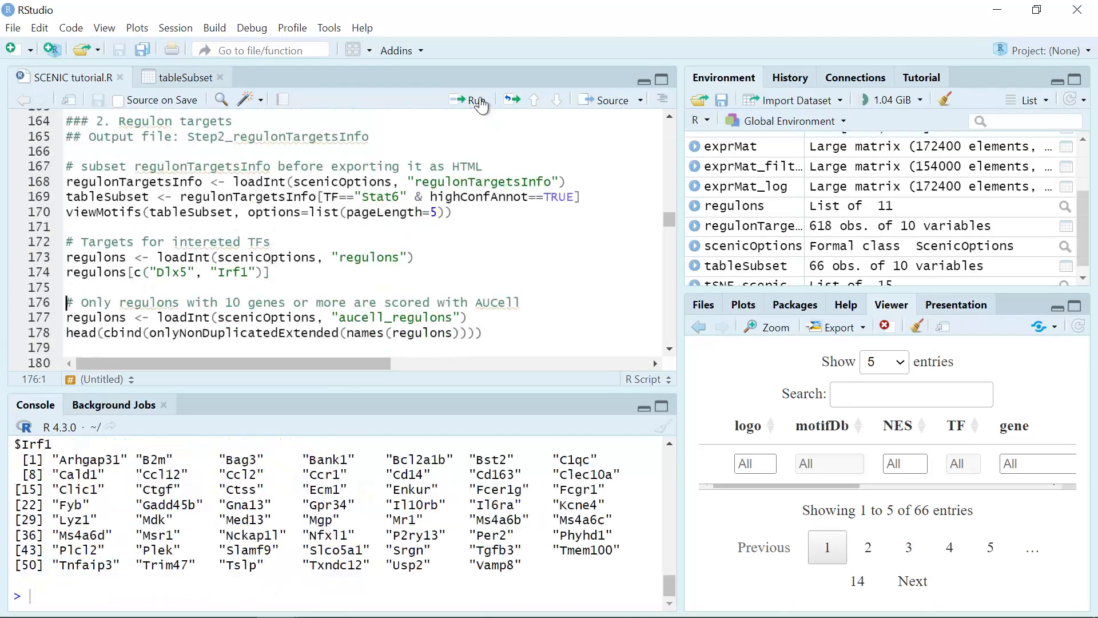
scroll(225, 525, up, 6)
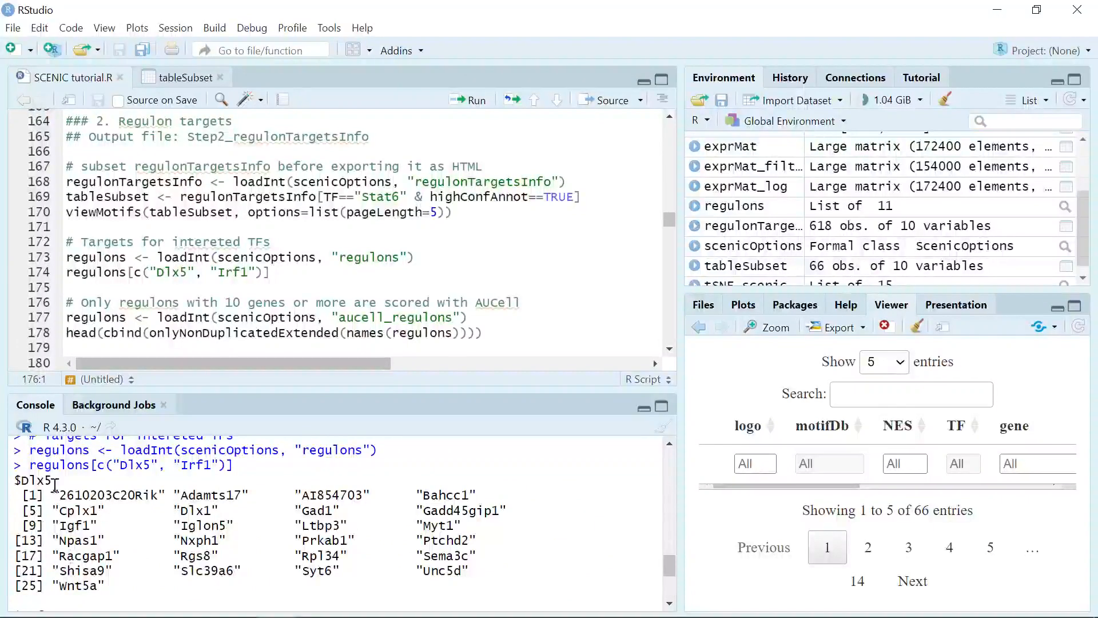
scroll(258, 518, down, 6)
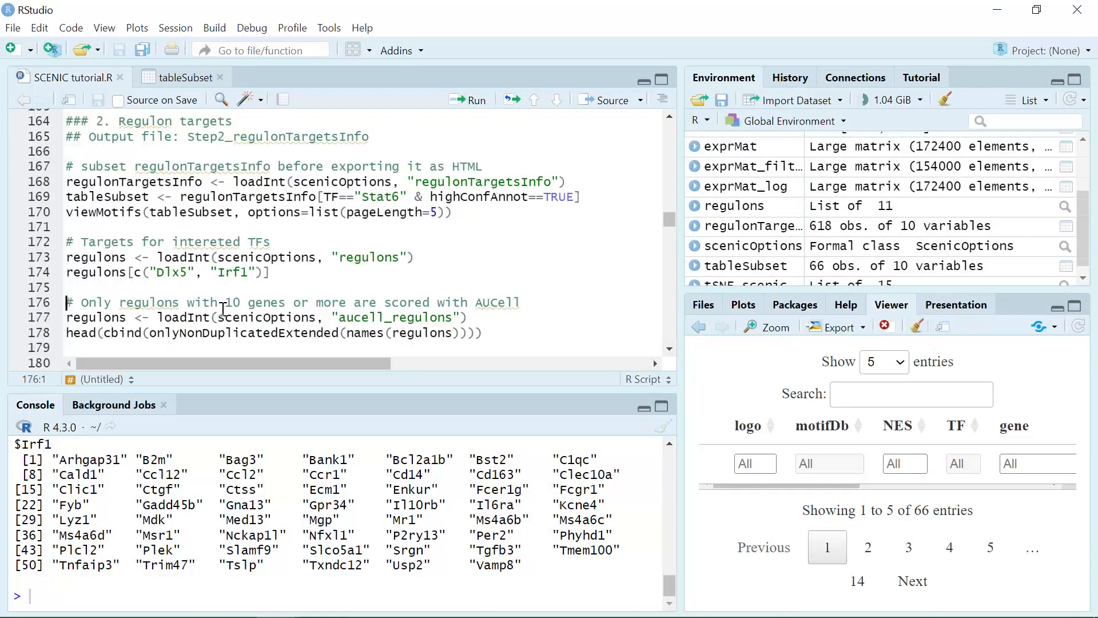
Load aucell_regulons into regulons and print the head of the non-duplicated extended regulon names
mouse_move(197, 316)
click(482, 316)
click(476, 101)
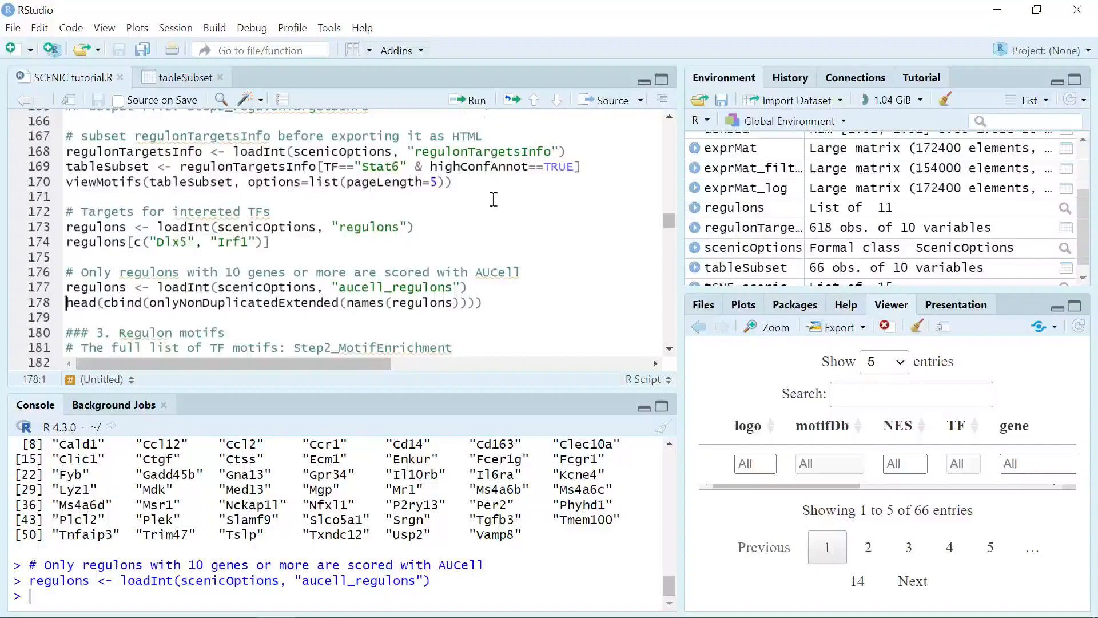
click(476, 100)
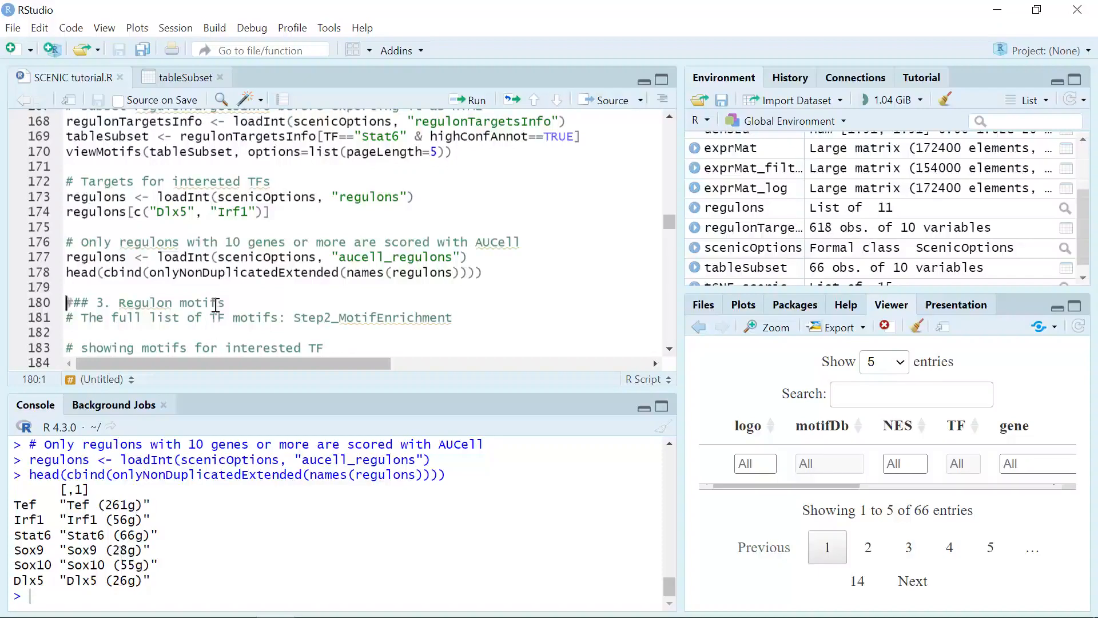
Switch to the output folder in File Explorer and locate the Step2_MotifEnrichment TSV file and the Step2_MotifEnrichment_preview HTML file for section 3
scroll(216, 304, down, 3)
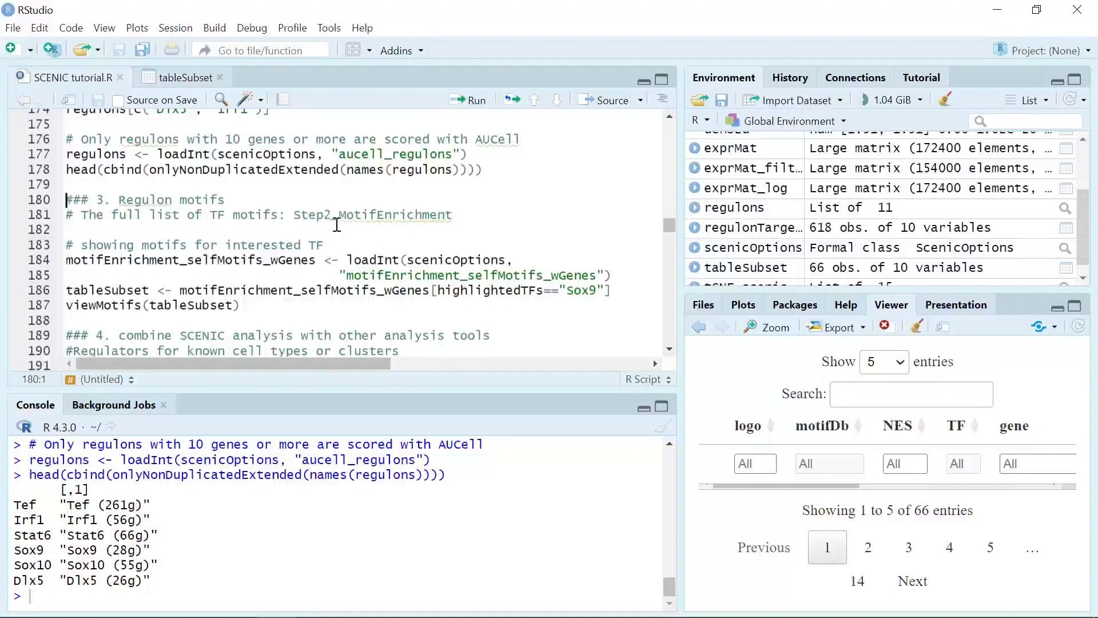
mouse_move(239, 615)
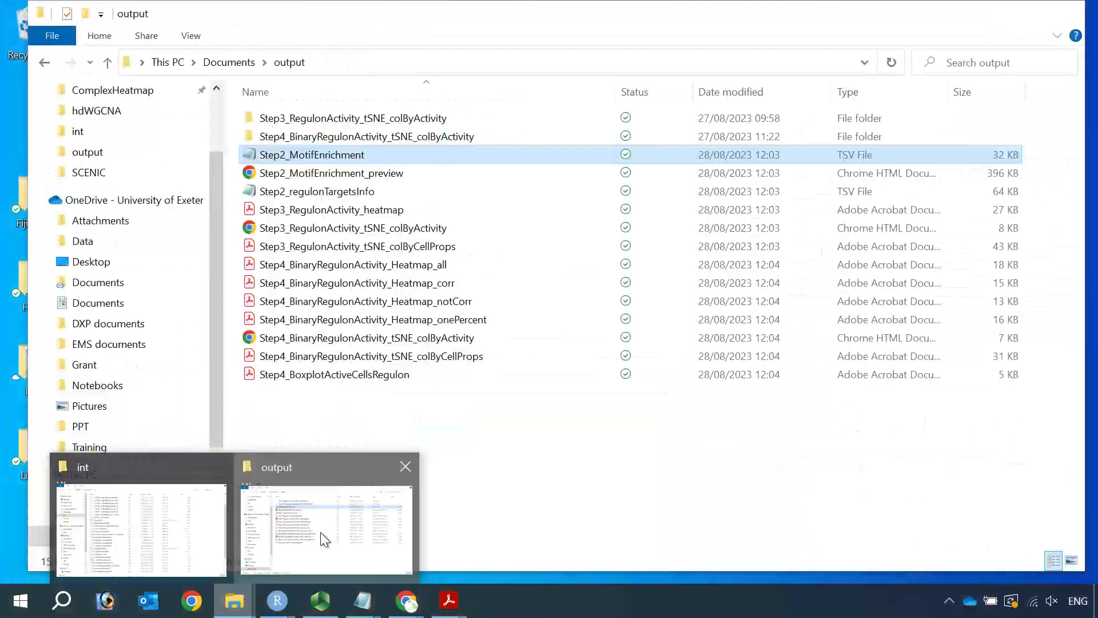
click(325, 539)
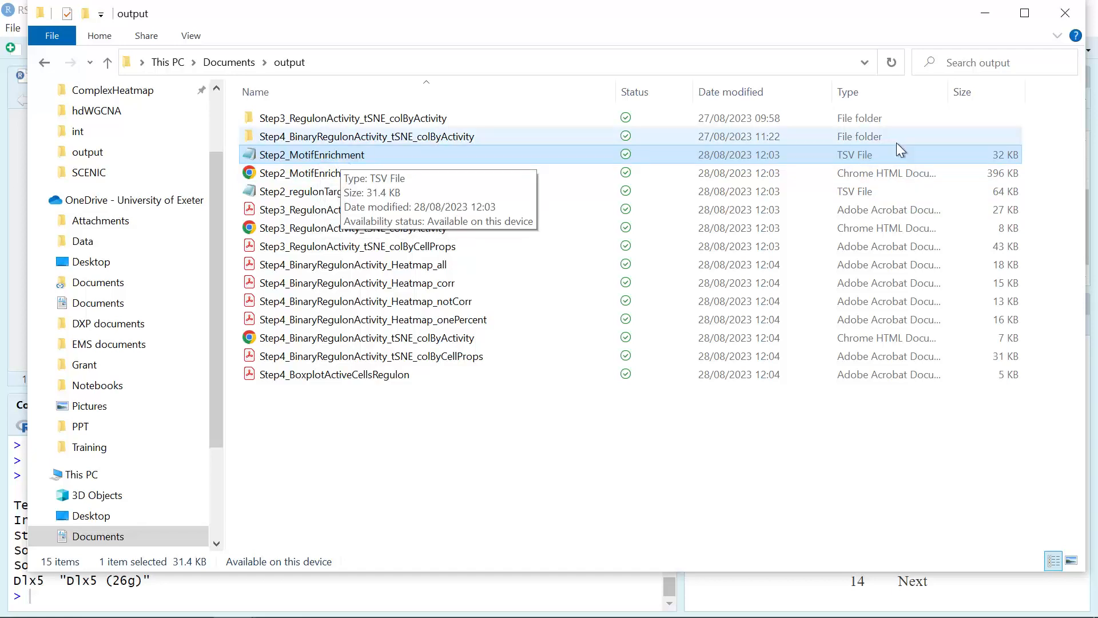
click(881, 177)
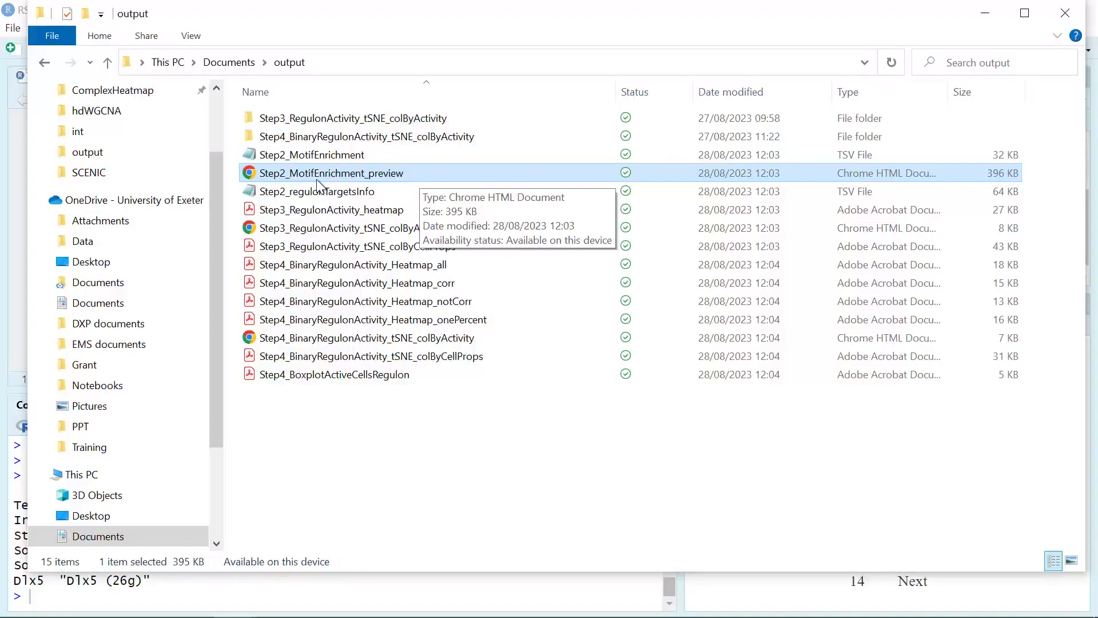
click(357, 158)
click(397, 175)
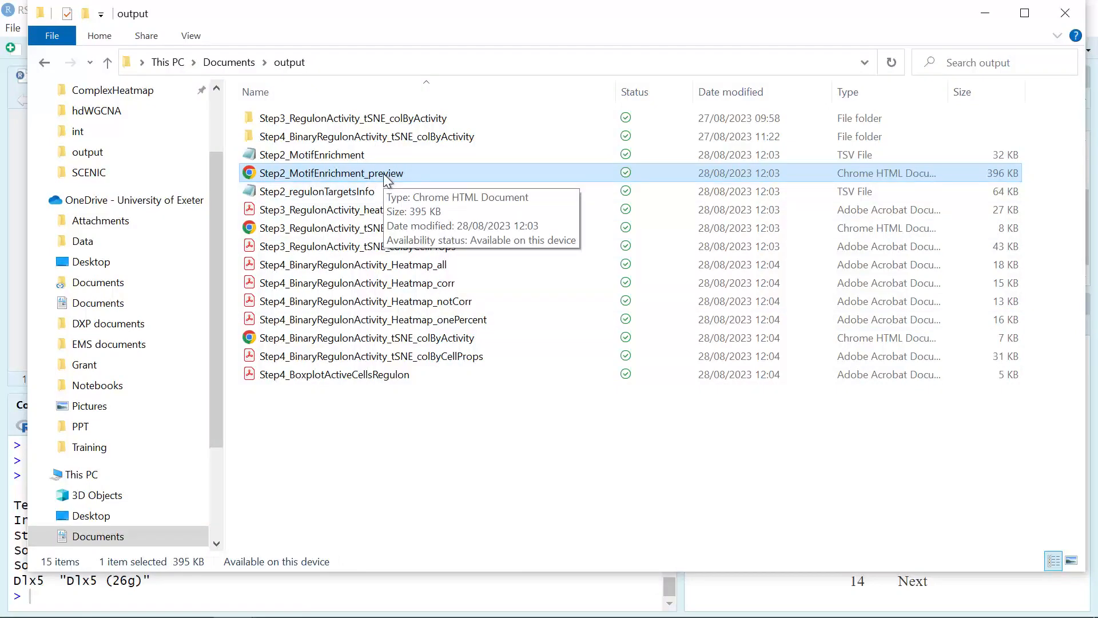
Open the Step2_MotifEnrichment_preview HTML file, review the motif table through to its last entry, and minimize the browser
double_click(387, 176)
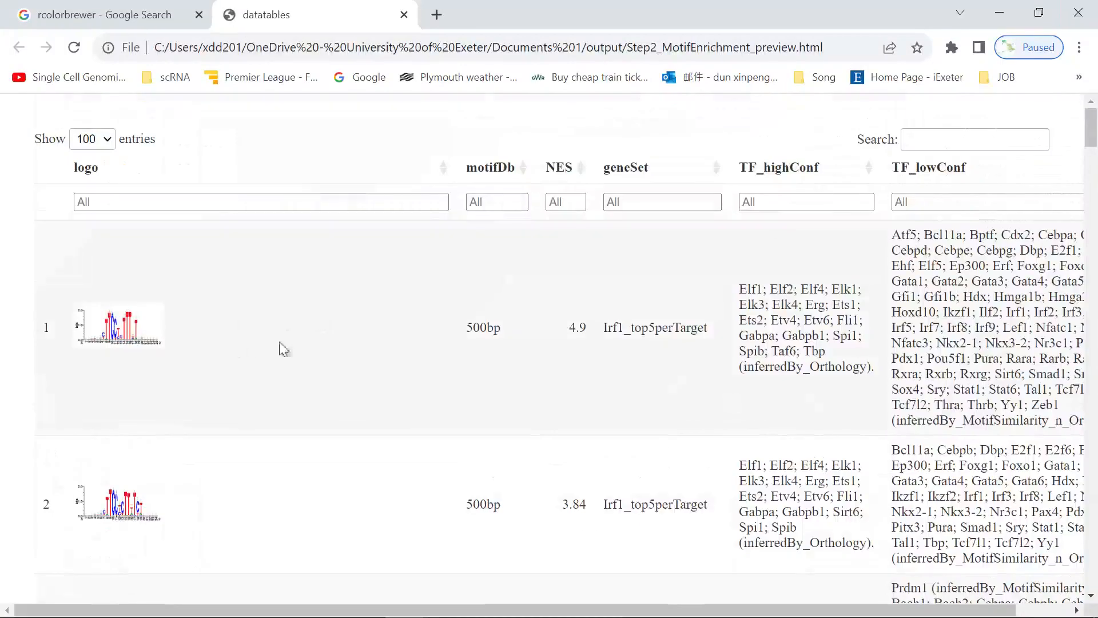
drag(1090, 139, 1082, 569)
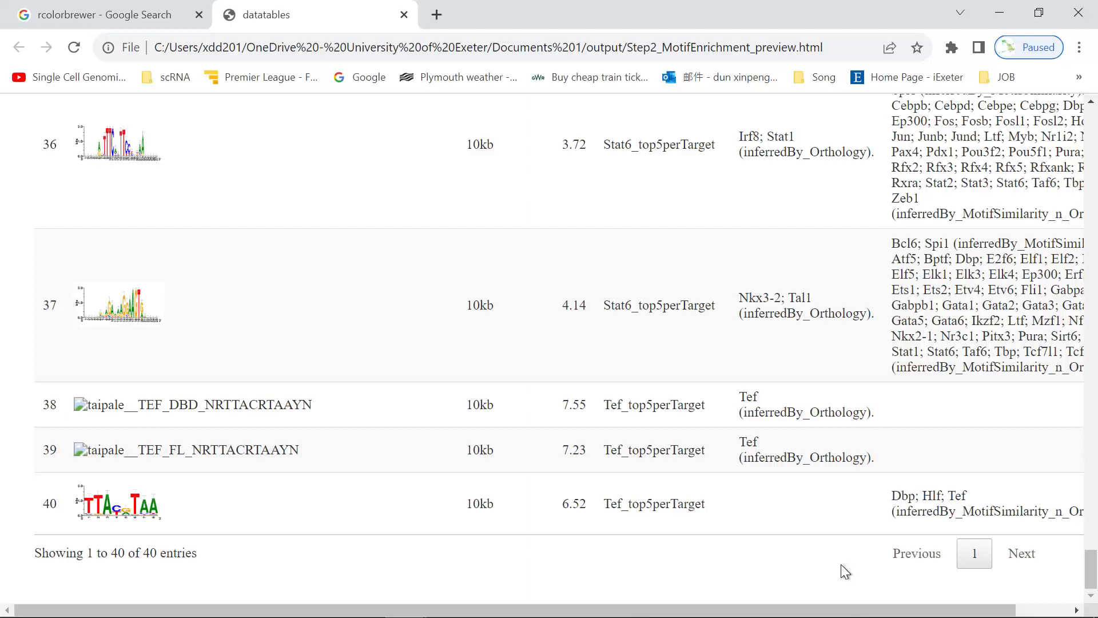
click(1007, 11)
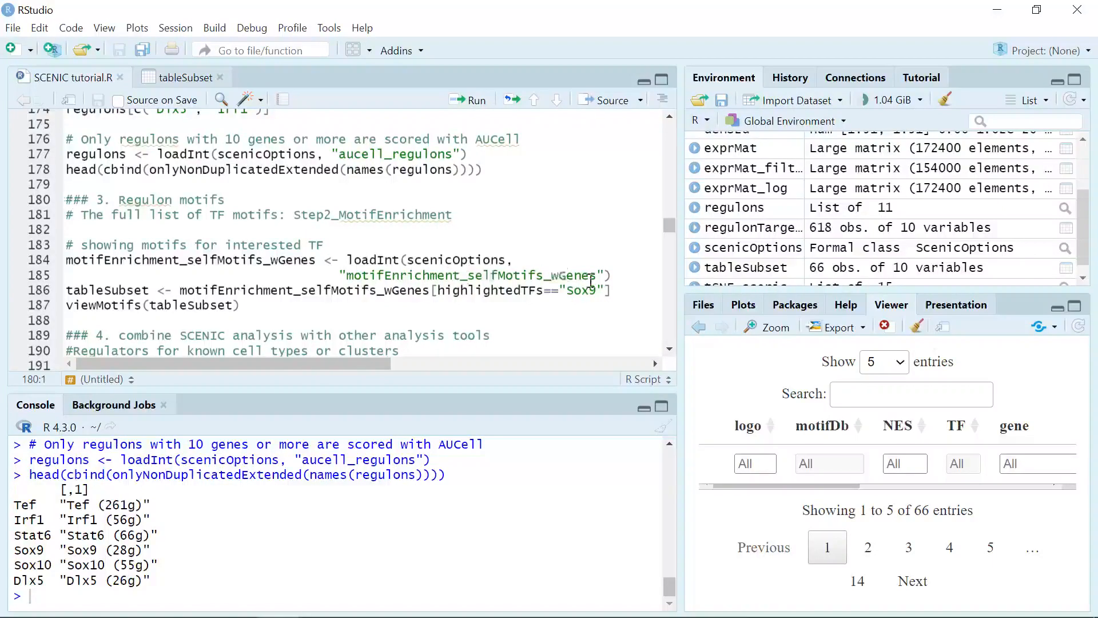
Load motifEnrichment_selfMotifs_wGenes from scenicOptions and subset it to the Sox9 highlighted TF as tableSubset
click(621, 278)
click(476, 102)
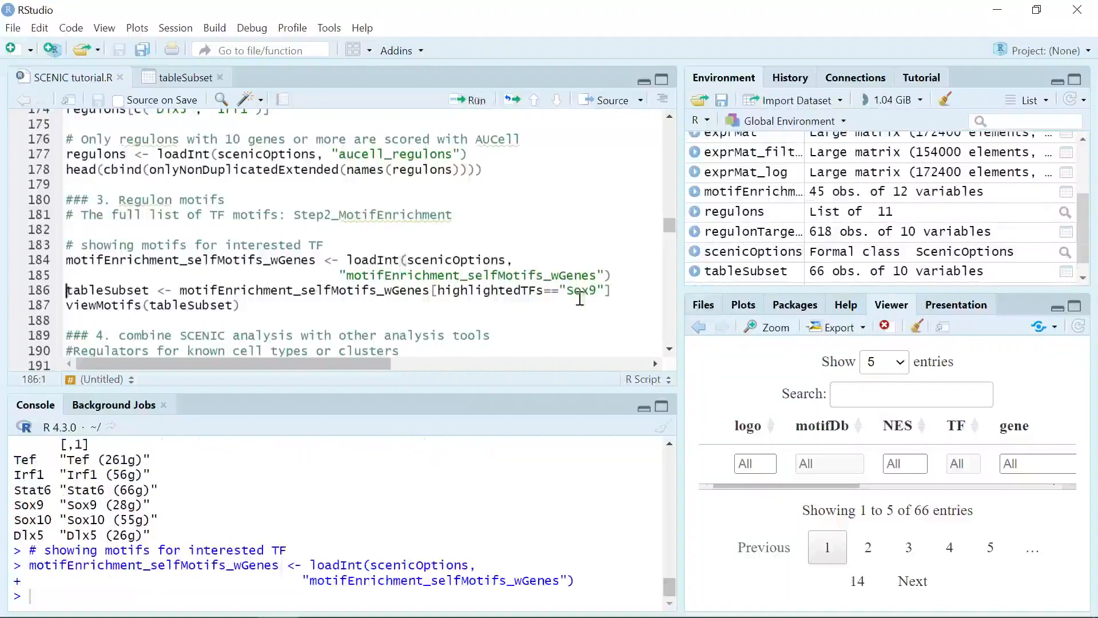
click(617, 291)
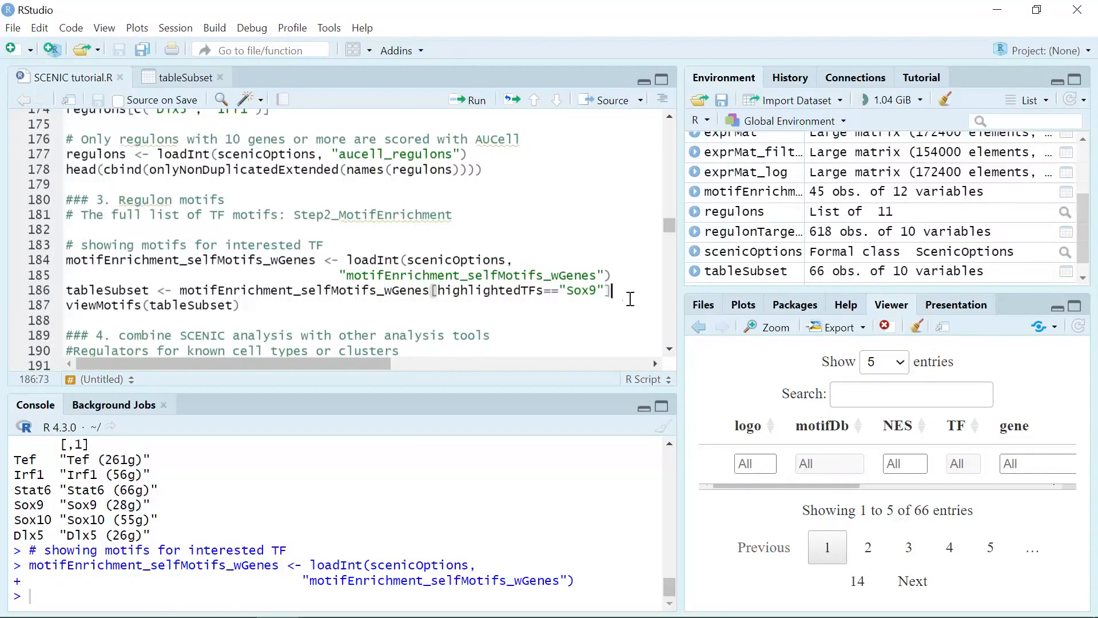
click(477, 104)
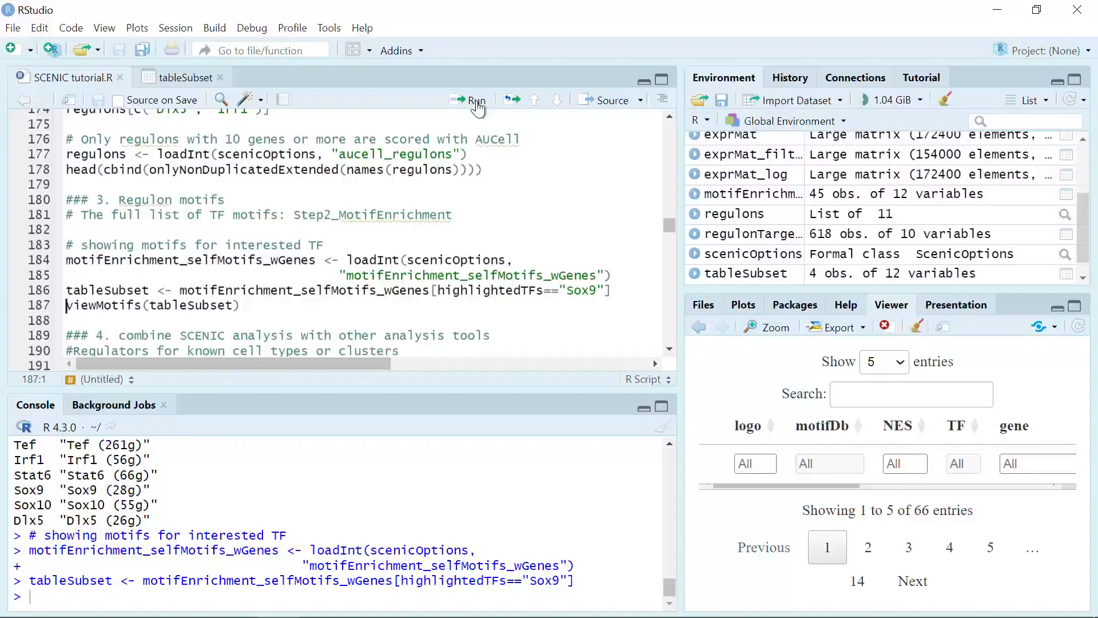
Display the Sox9 motifs with viewMotifs(tableSubset), examine the table in an enlarged viewer window, and minimize it
click(477, 104)
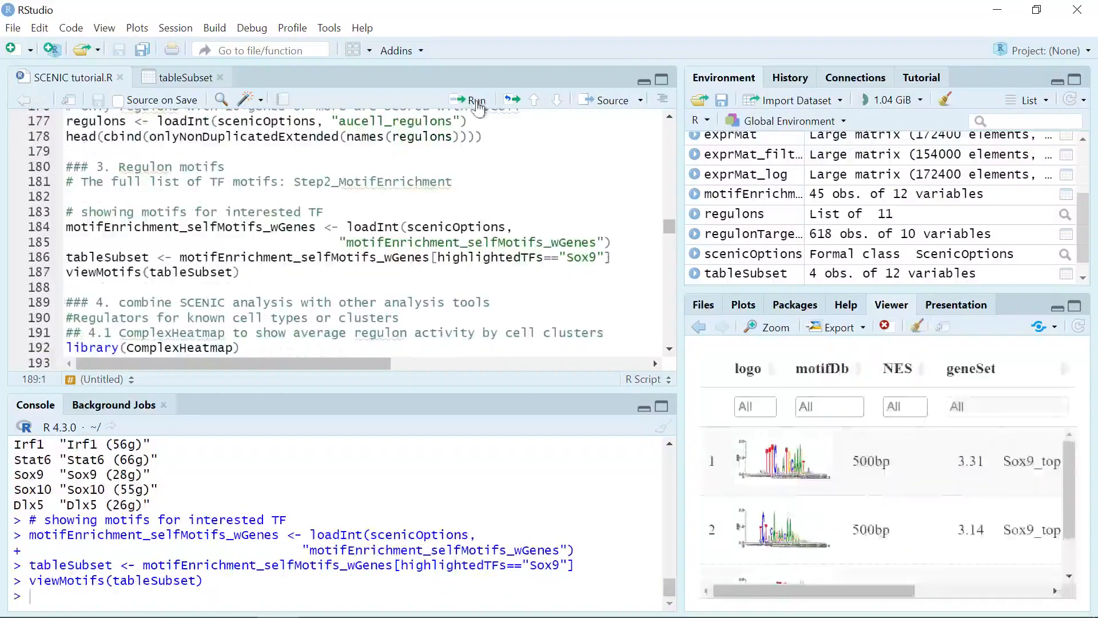
click(789, 330)
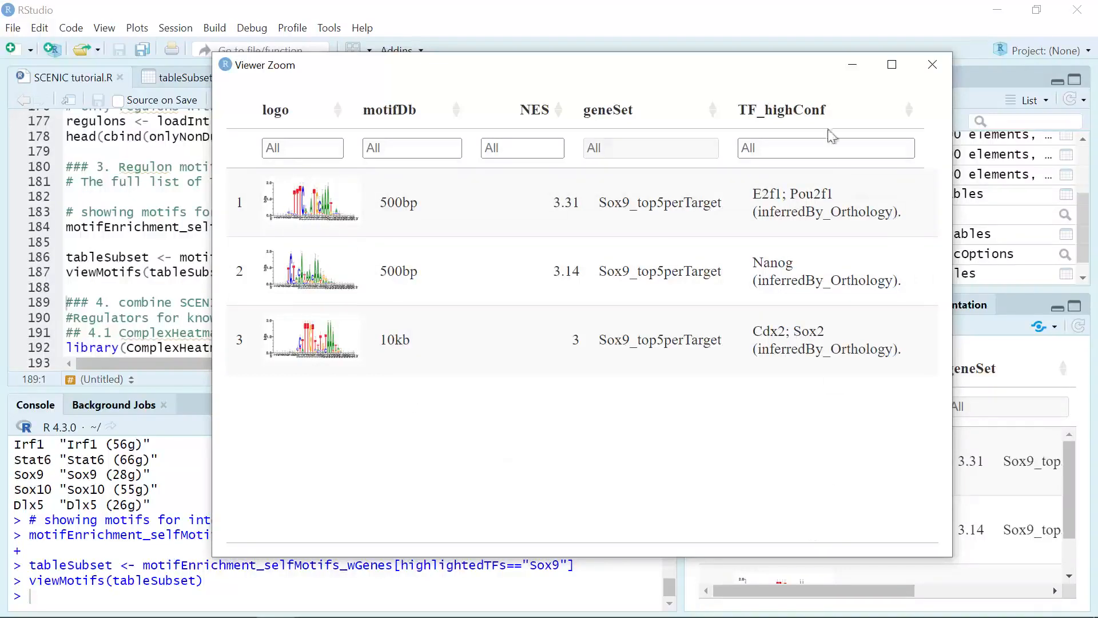
click(857, 66)
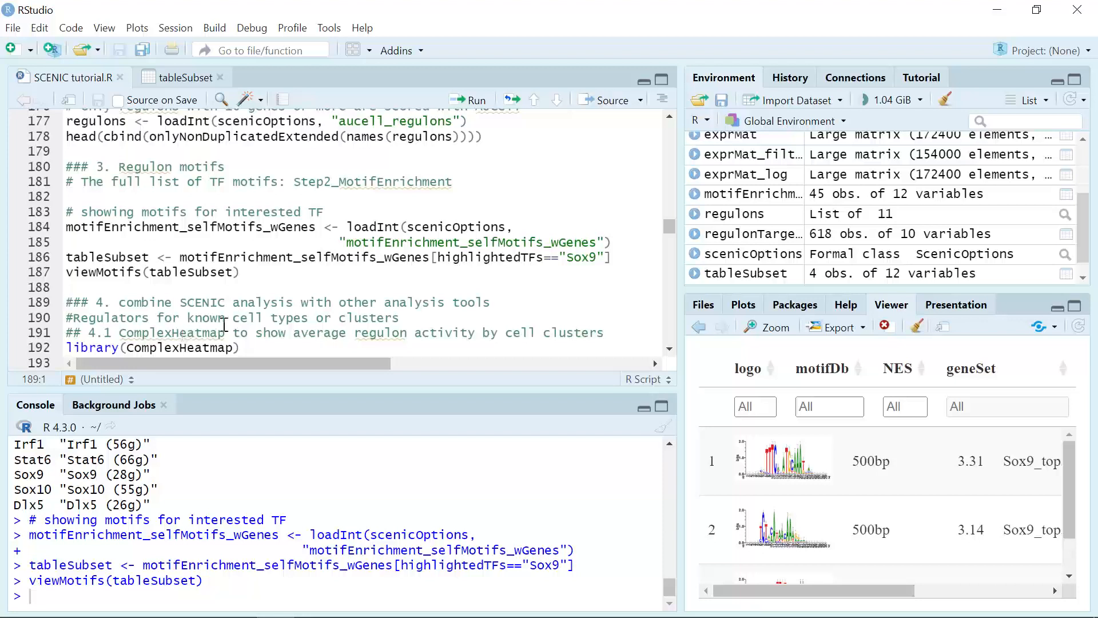
Load the ComplexHeatmap library for section 4.1, load aucell_regulonAUC into regulonAUC, and keep only its non-duplicated extended regulons
scroll(225, 325, down, 1)
scroll(225, 325, down, 1)
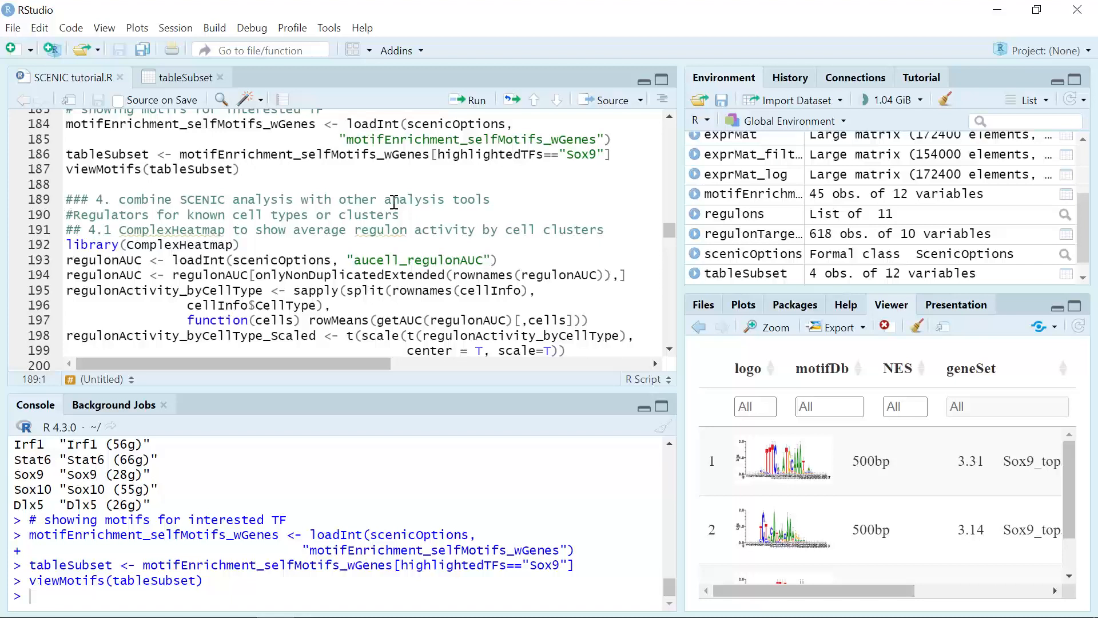
click(272, 244)
click(484, 108)
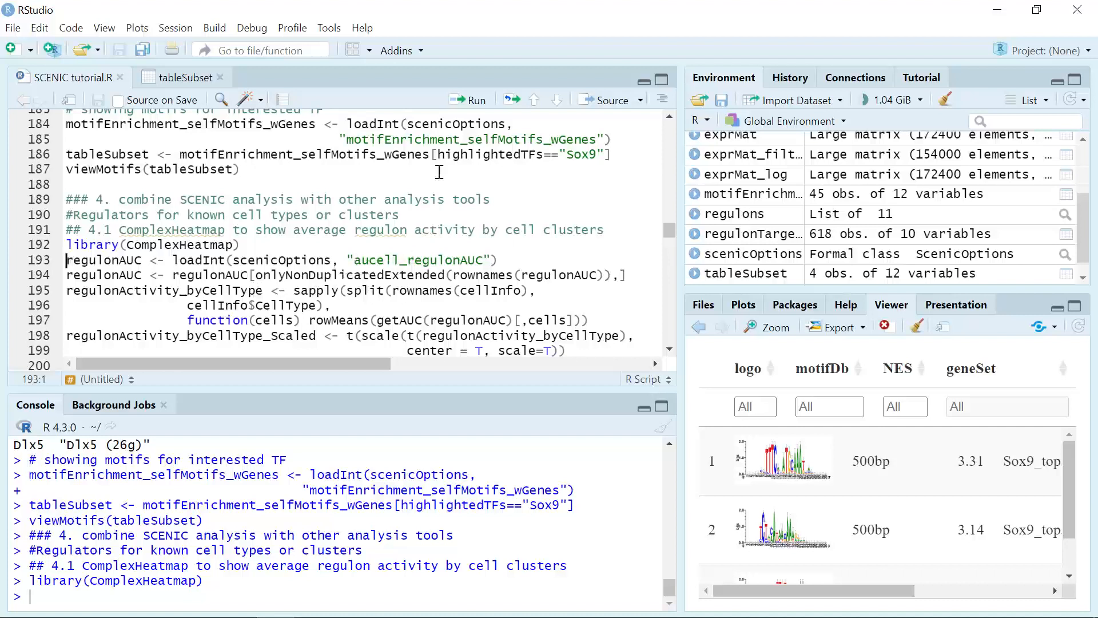
click(474, 103)
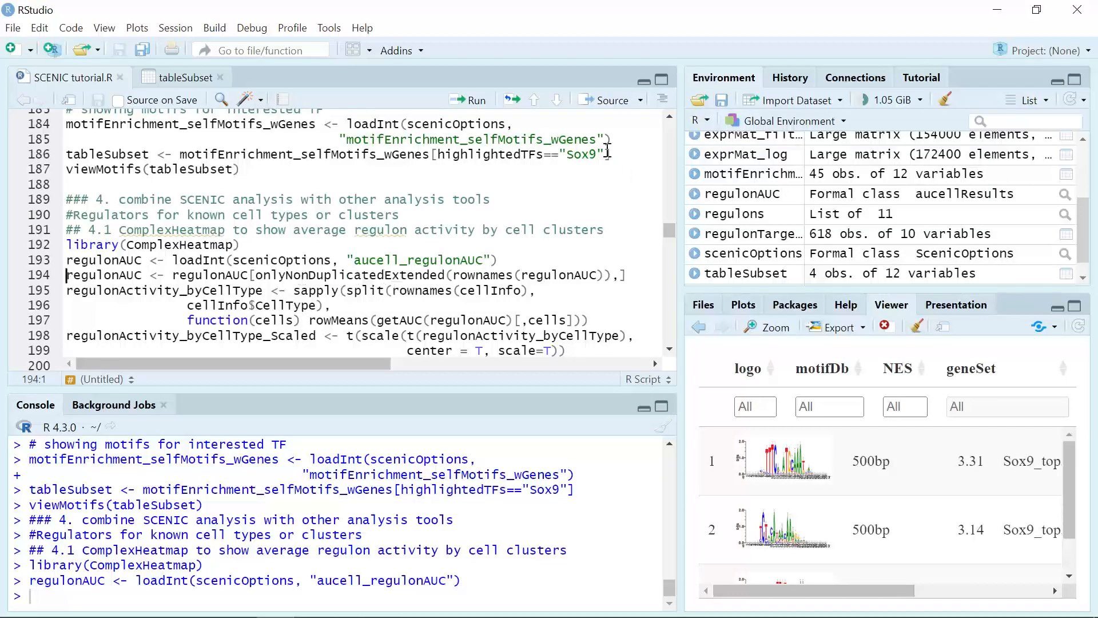
click(484, 101)
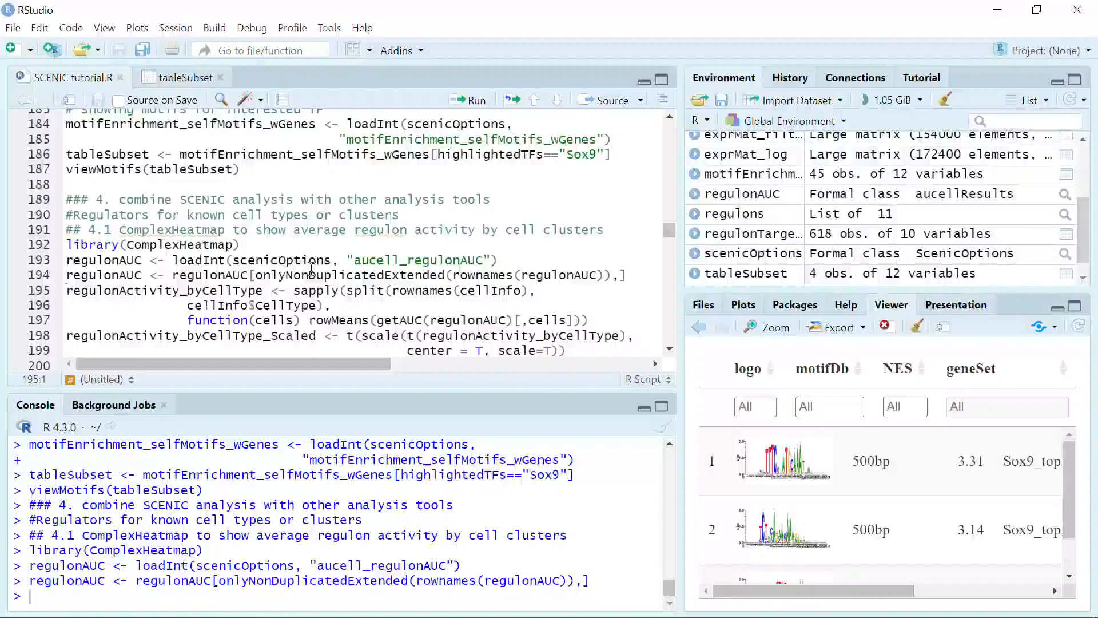
Compute the mean regulon activity per cell type as regulonActivity_byCellType, inspect the resulting matrix, and return to the script
click(478, 102)
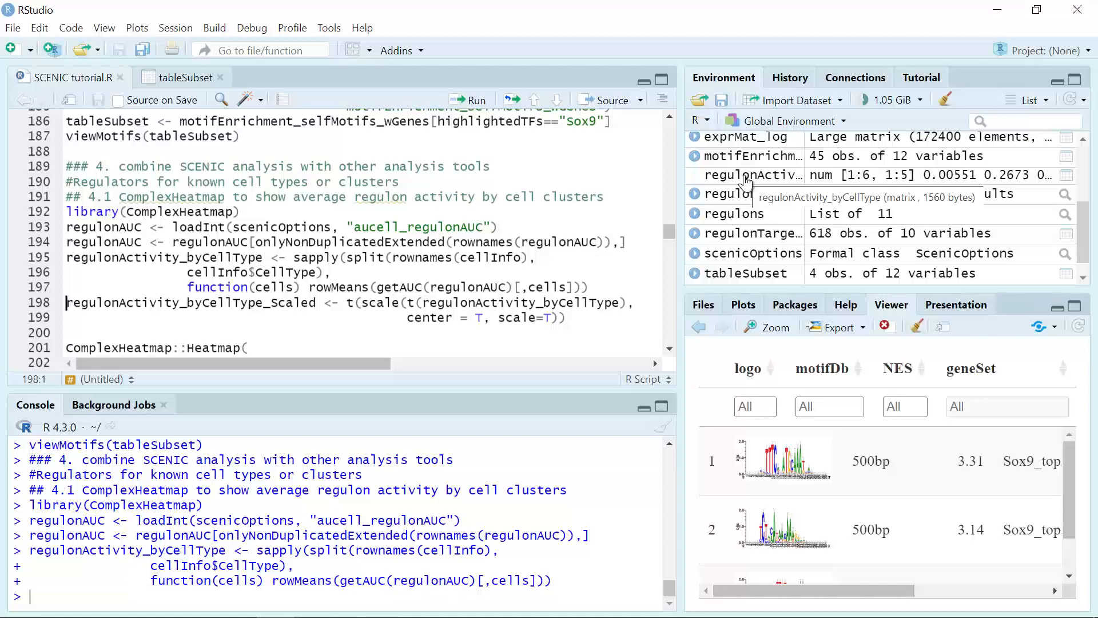
click(745, 177)
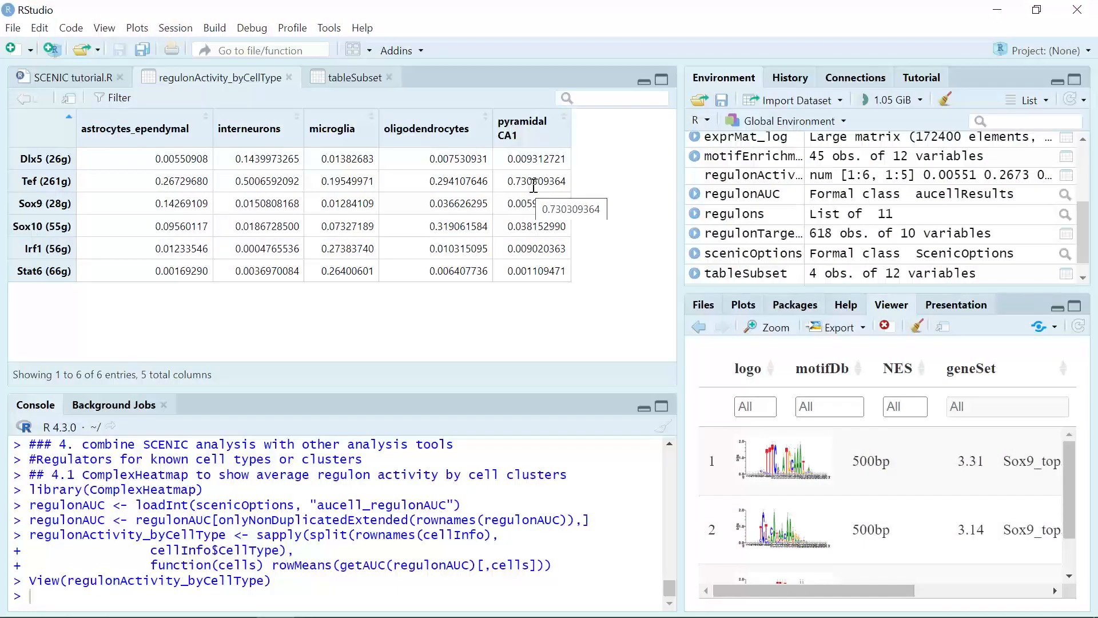
click(63, 79)
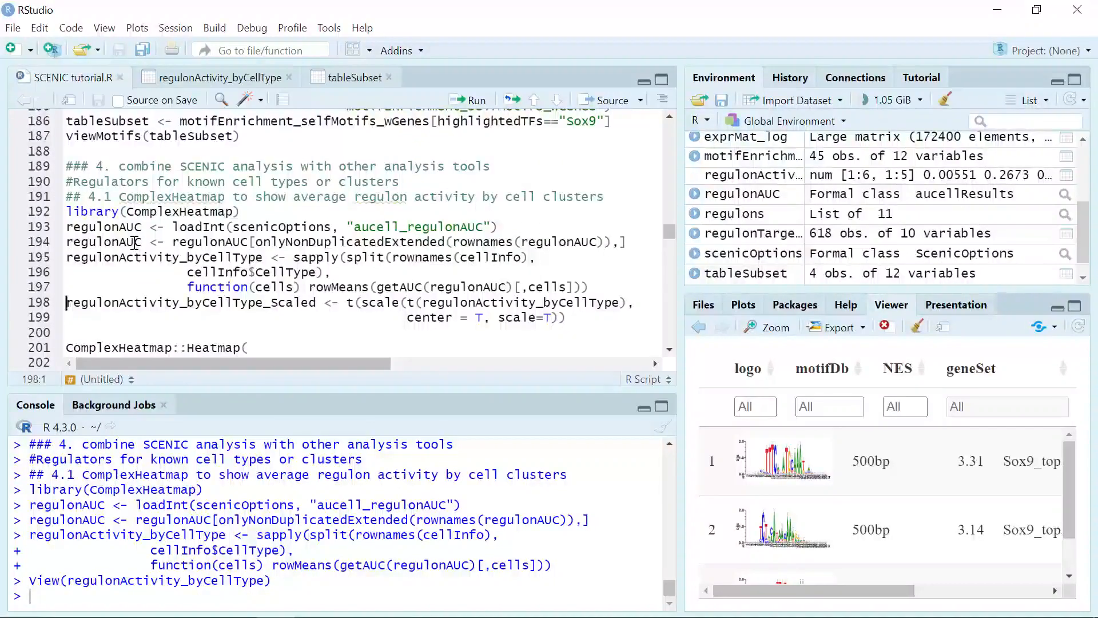
Scale the cell-type activity matrix and plot it as a "Regulon activity" ComplexHeatmap, examining the enlarged plot before minimizing it
click(475, 100)
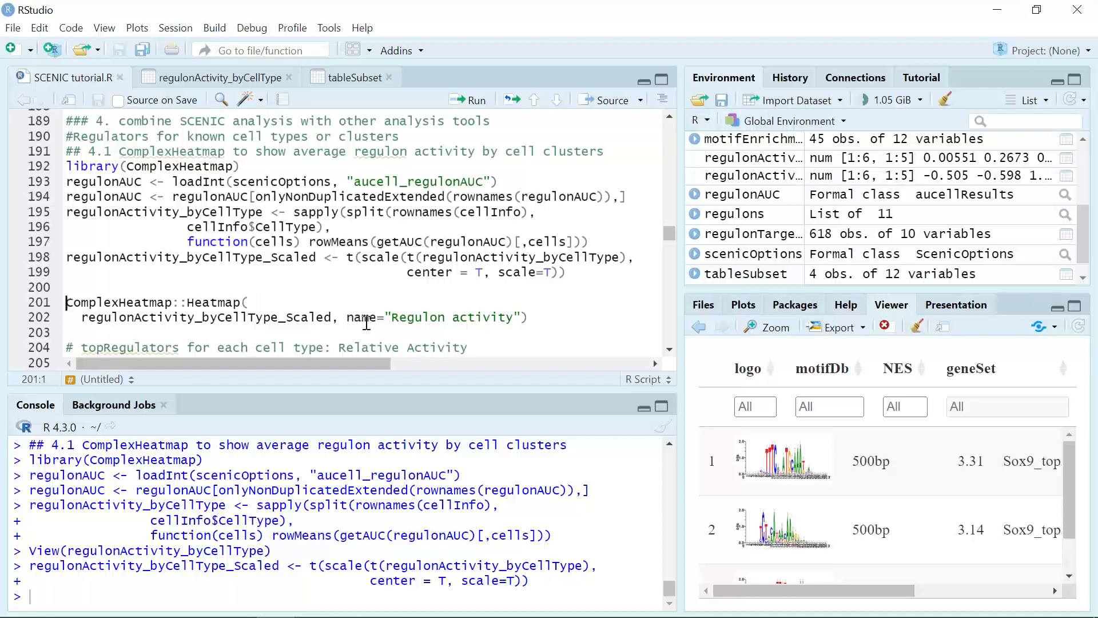
click(477, 102)
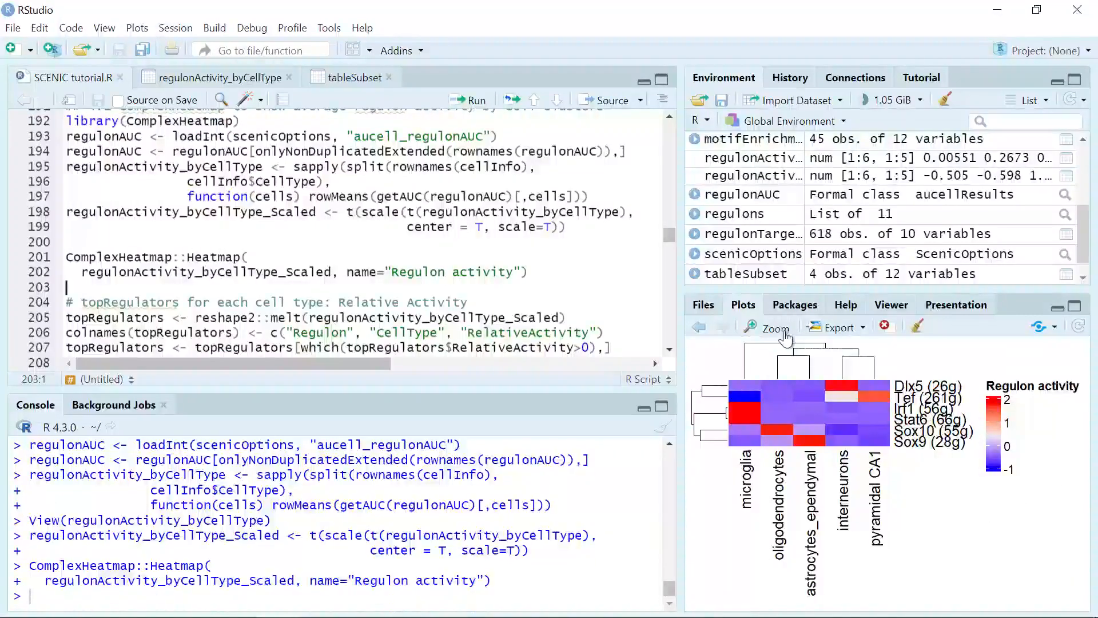
click(776, 328)
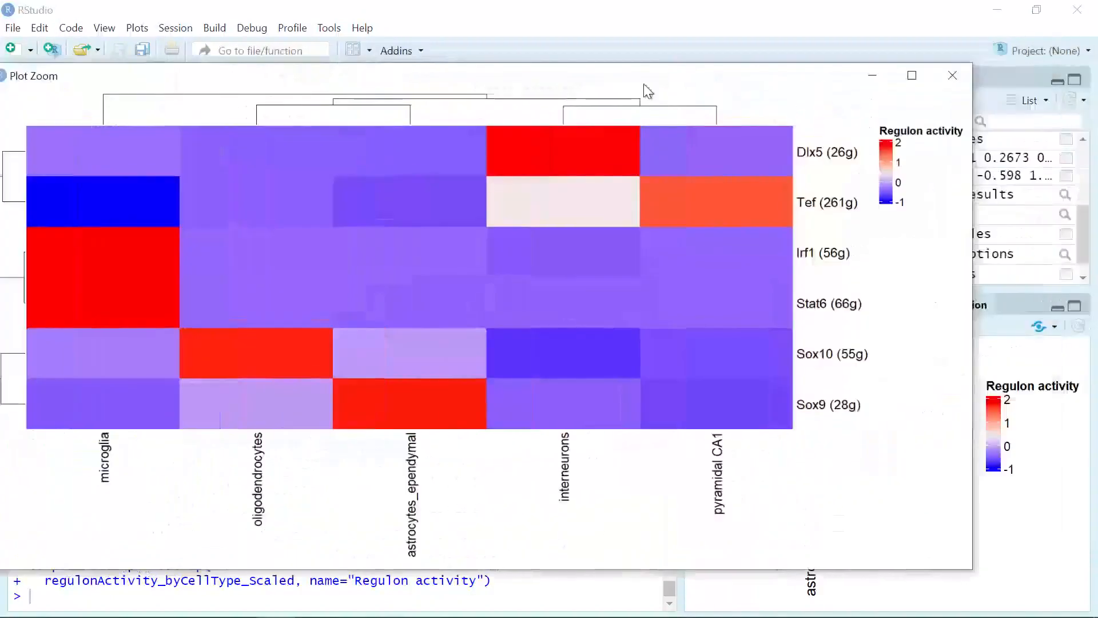
drag(643, 83, 668, 87)
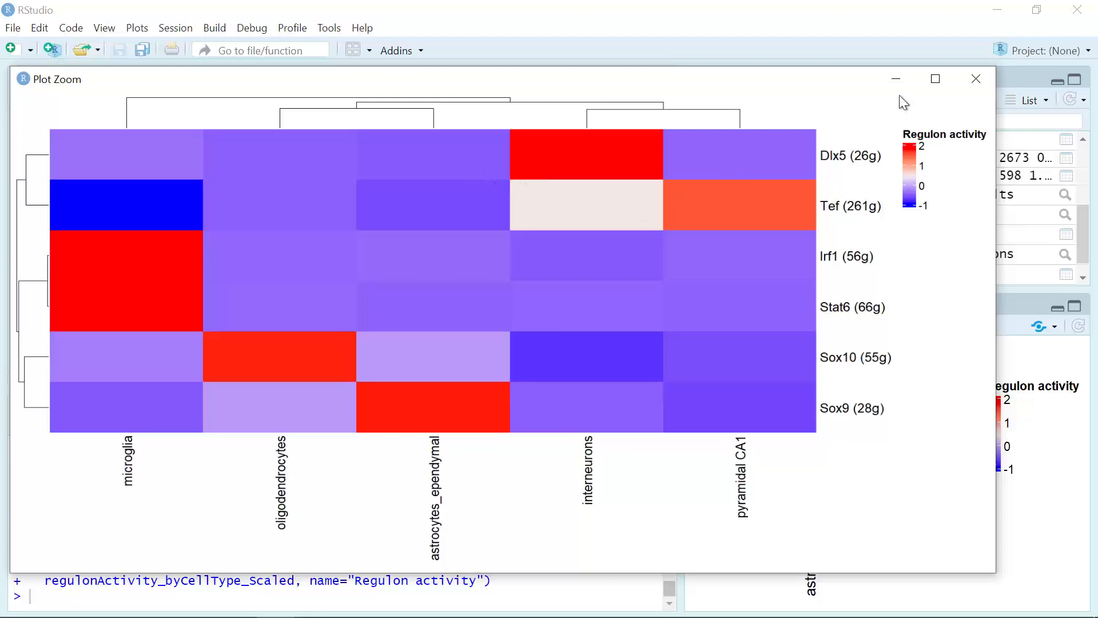
click(898, 80)
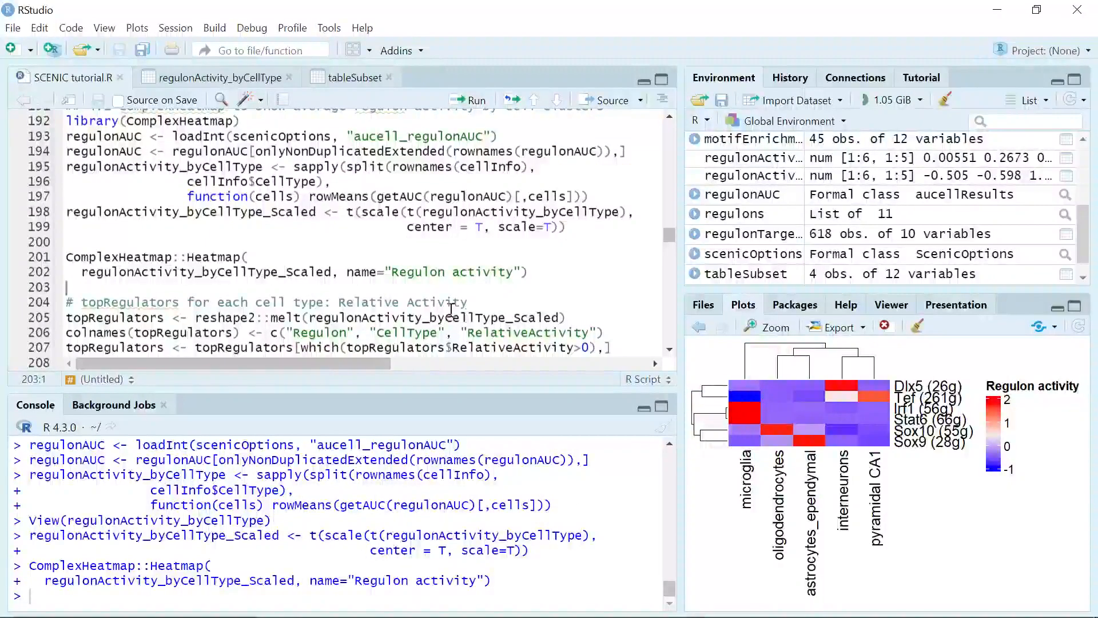
Build topRegulators by melting the scaled matrix, naming its columns Regulon, CellType and RelativeActivity, and keeping rows with RelativeActivity above 0
click(481, 303)
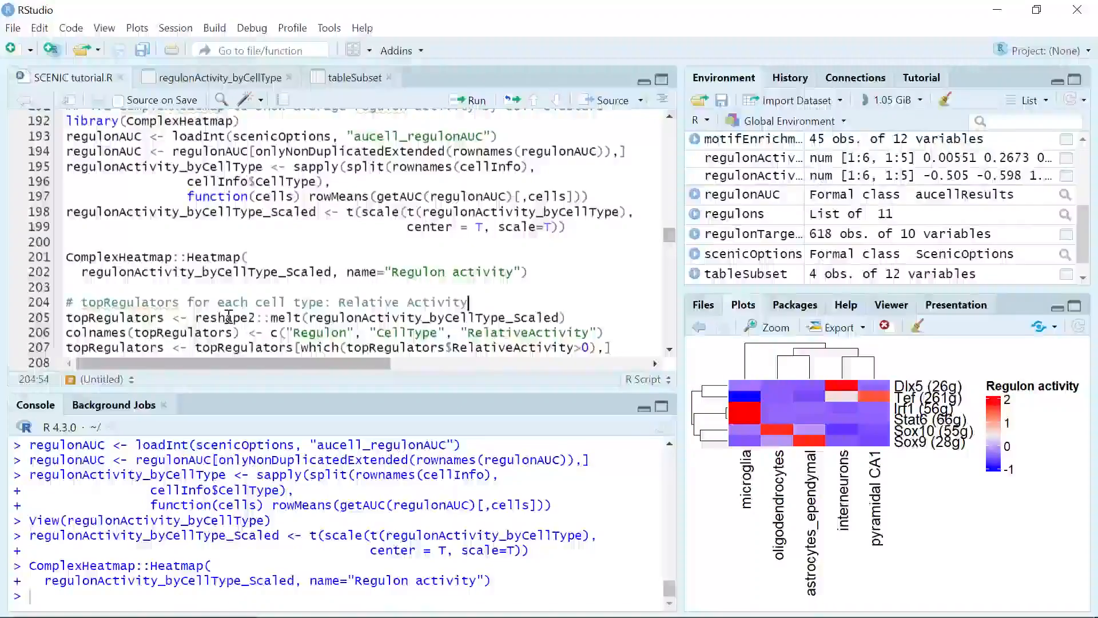
scroll(214, 325, down, 1)
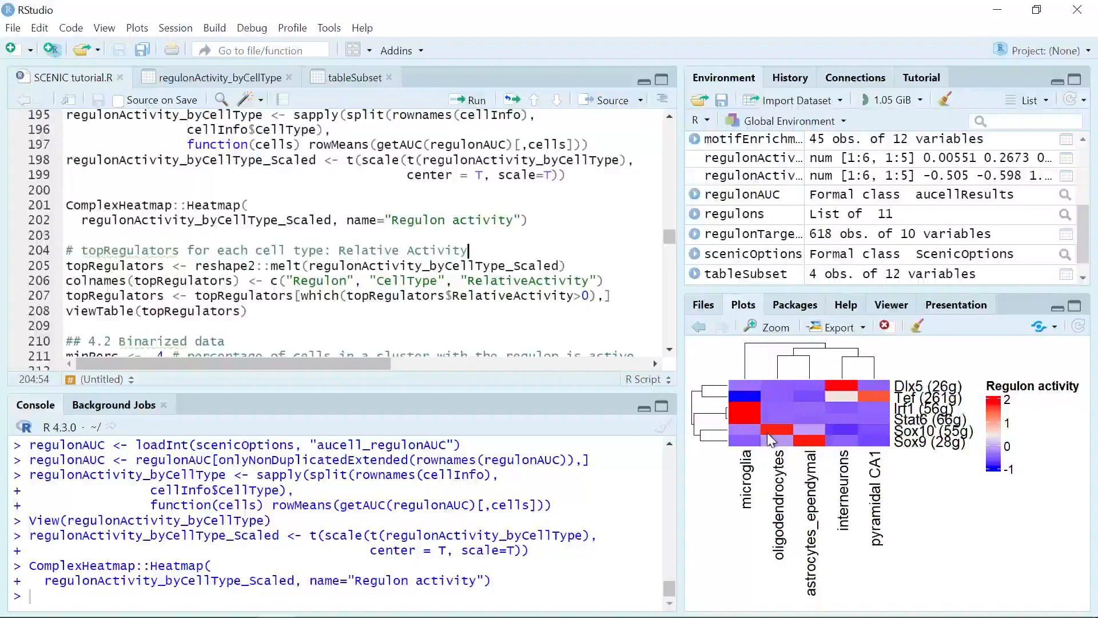
click(564, 266)
click(74, 265)
click(68, 265)
click(476, 100)
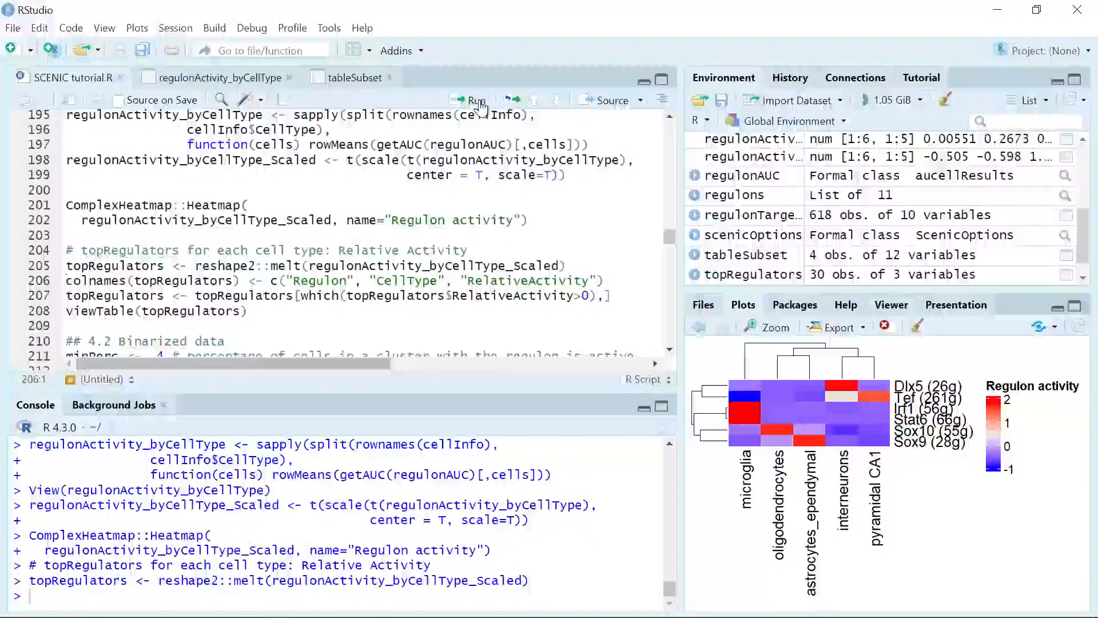
click(479, 103)
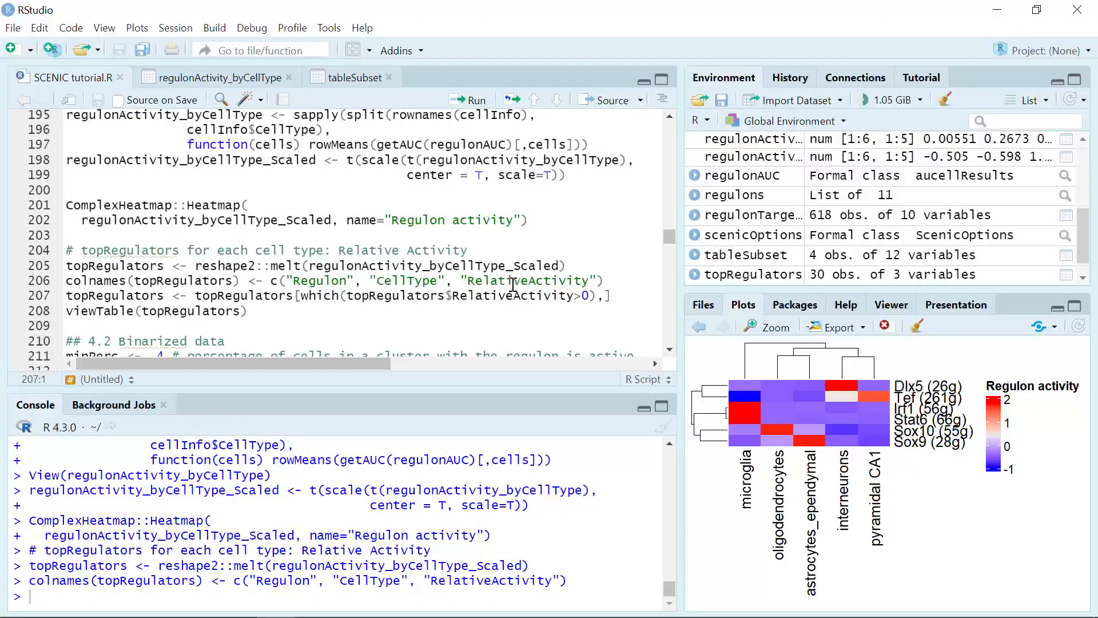
click(476, 101)
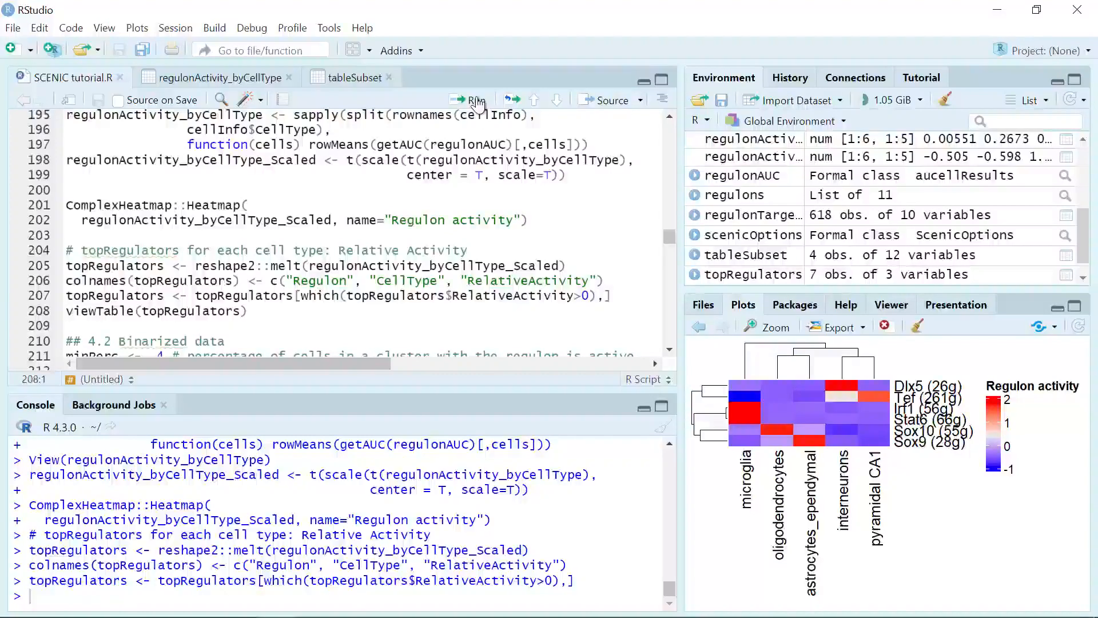
Display the topRegulators table with viewTable, examine it in an enlarged viewer window, and minimize it
click(477, 102)
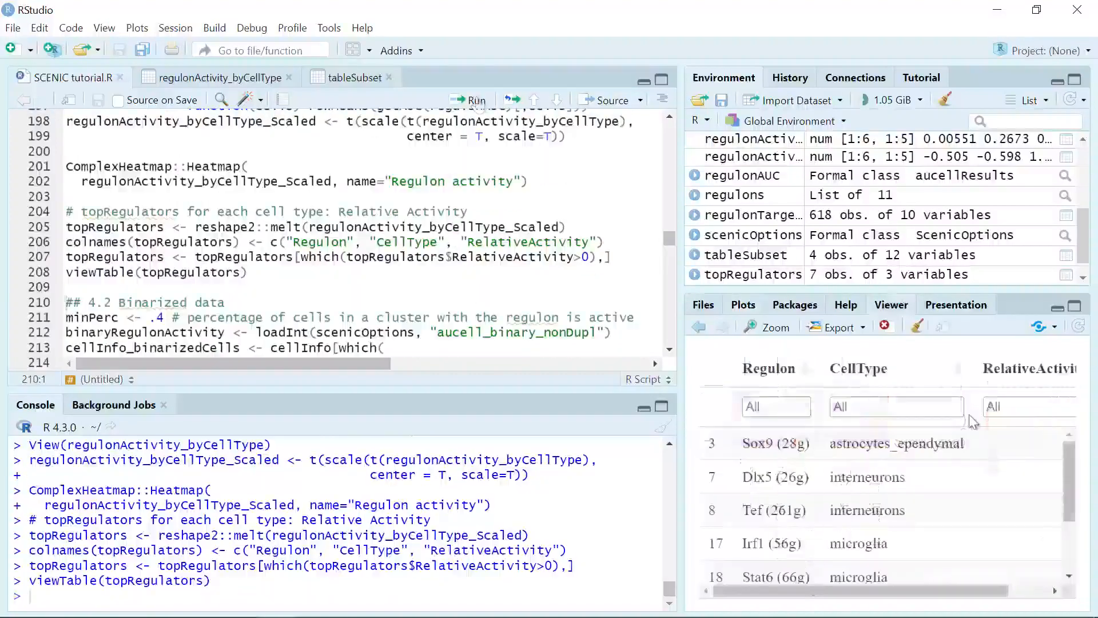
click(776, 329)
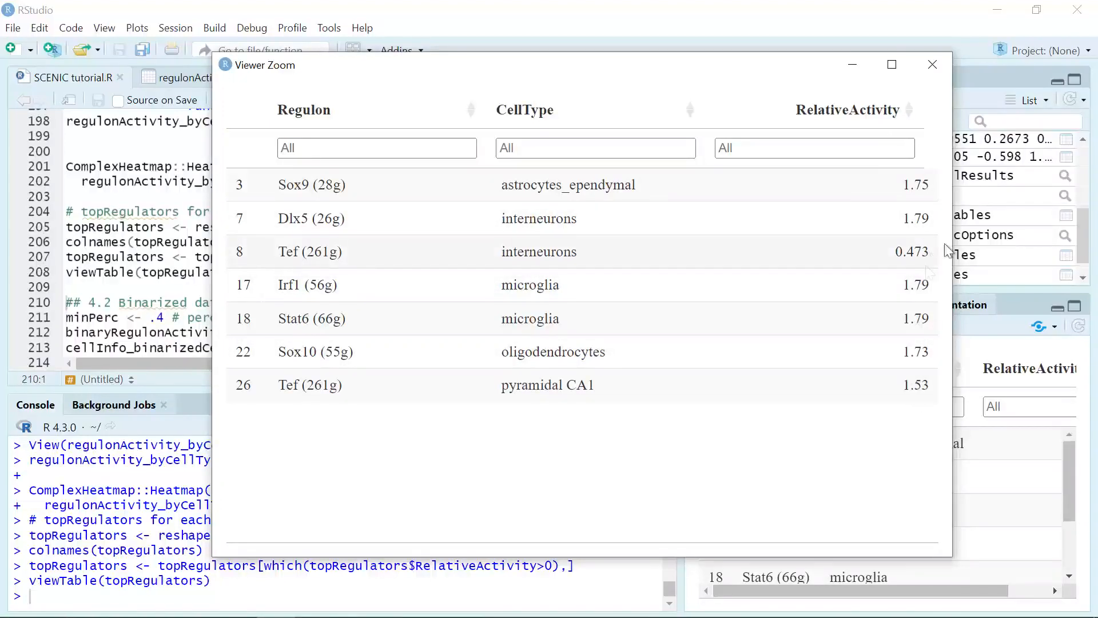
click(852, 66)
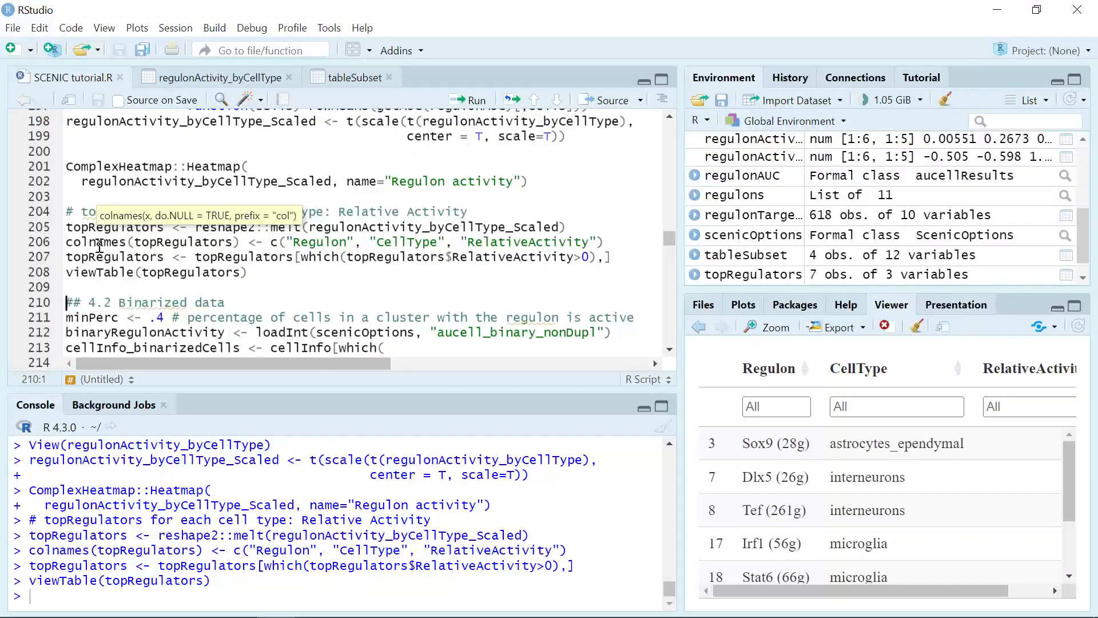
Start section 4.2 by setting minPerc to .4 and loading aucell_binary_nonDupl into binaryRegulonActivity
click(255, 297)
scroll(255, 297, down, 3)
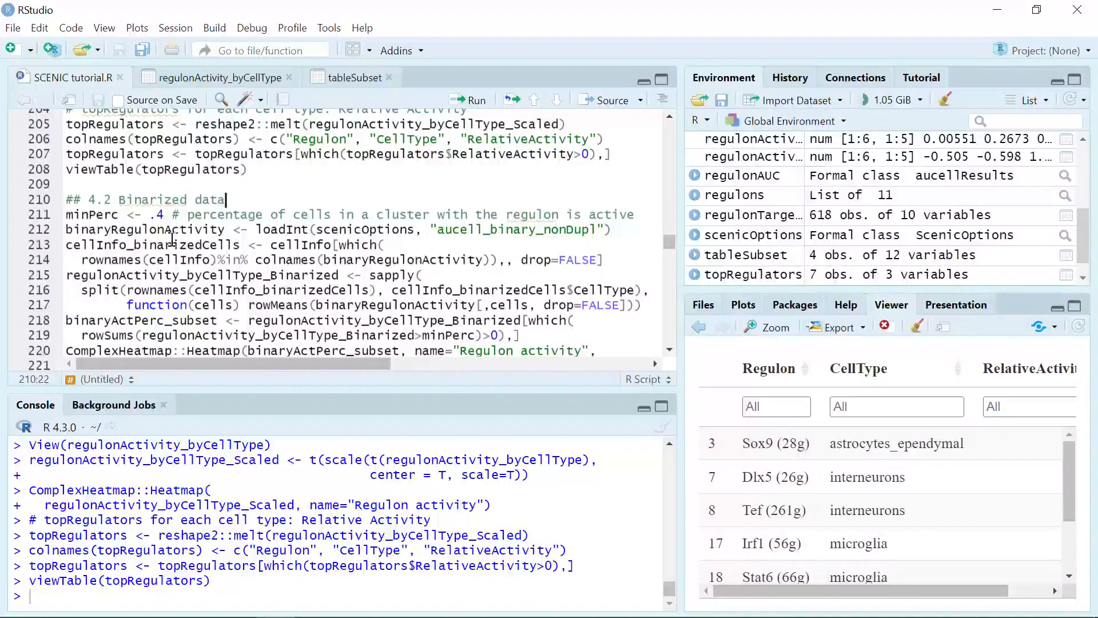
click(639, 215)
click(473, 101)
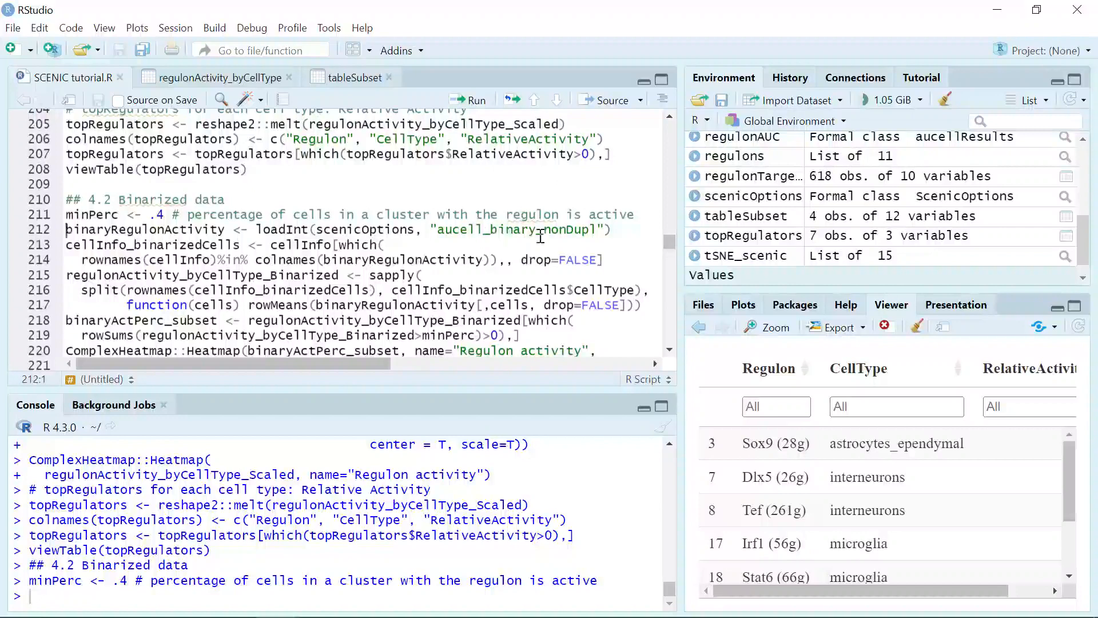
click(634, 235)
click(476, 100)
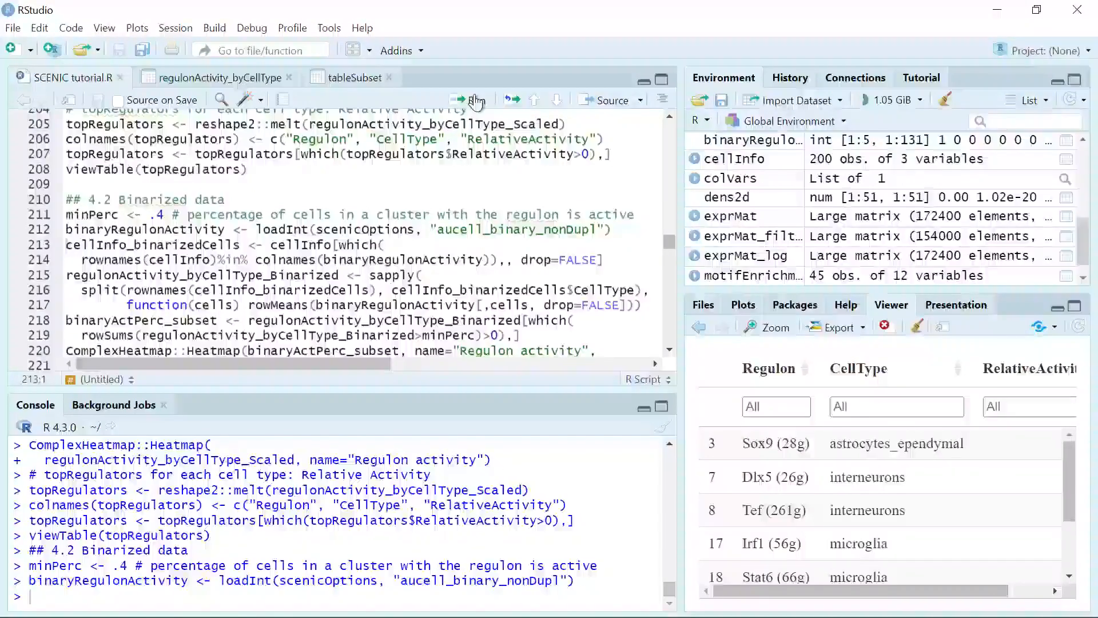
Restrict cellInfo to the binarized cells, compute binarized regulon activity by cell type, and subset it by minPerc as binaryActPerc_subset
click(477, 101)
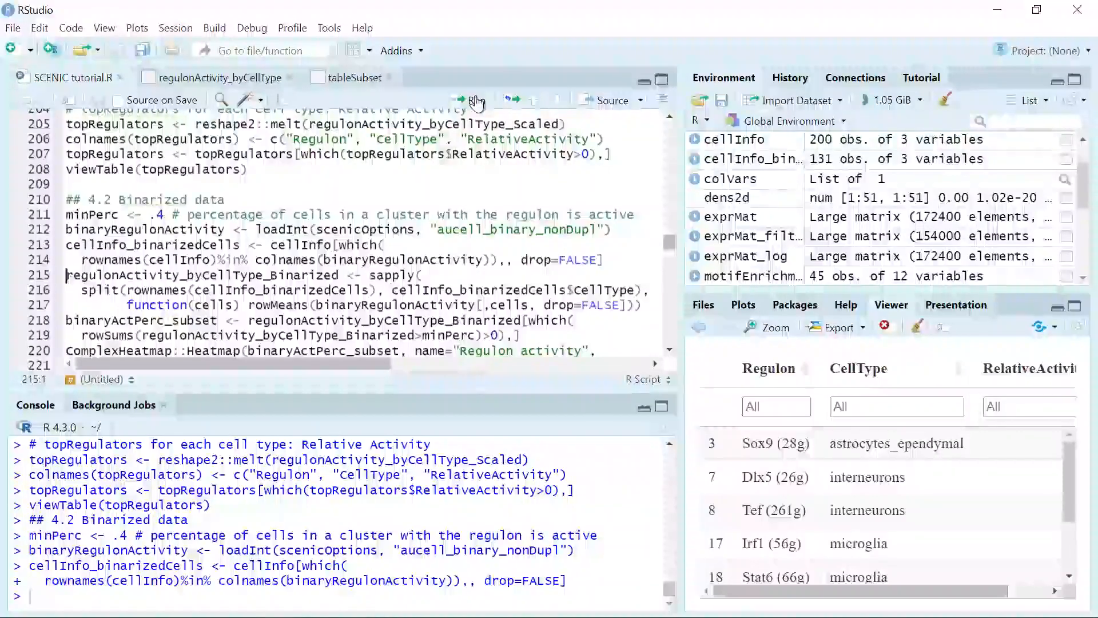
click(476, 101)
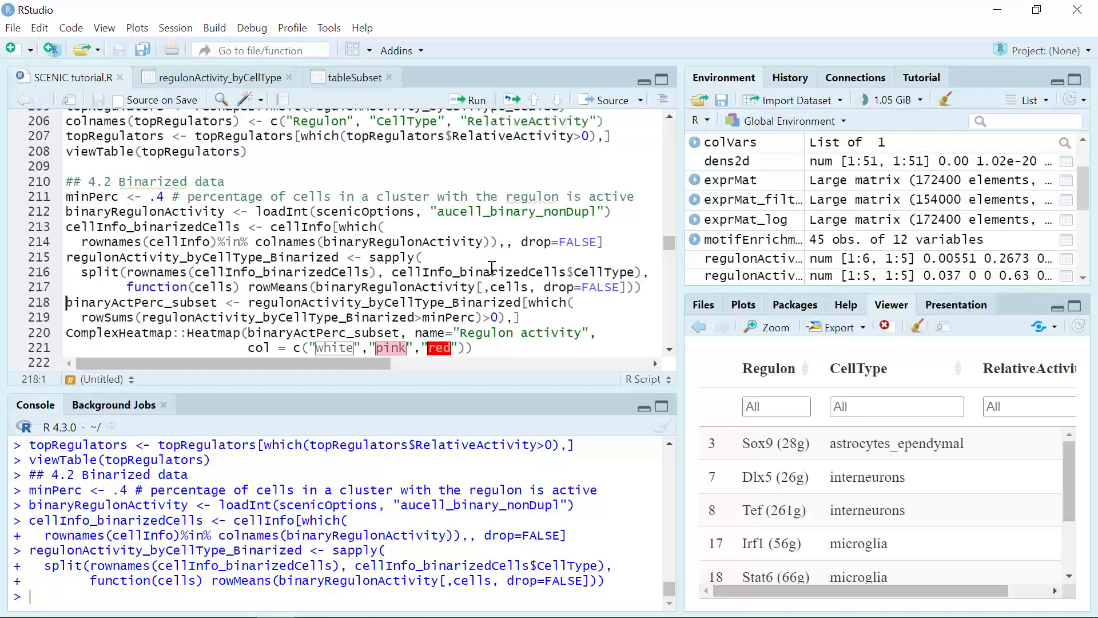
click(472, 102)
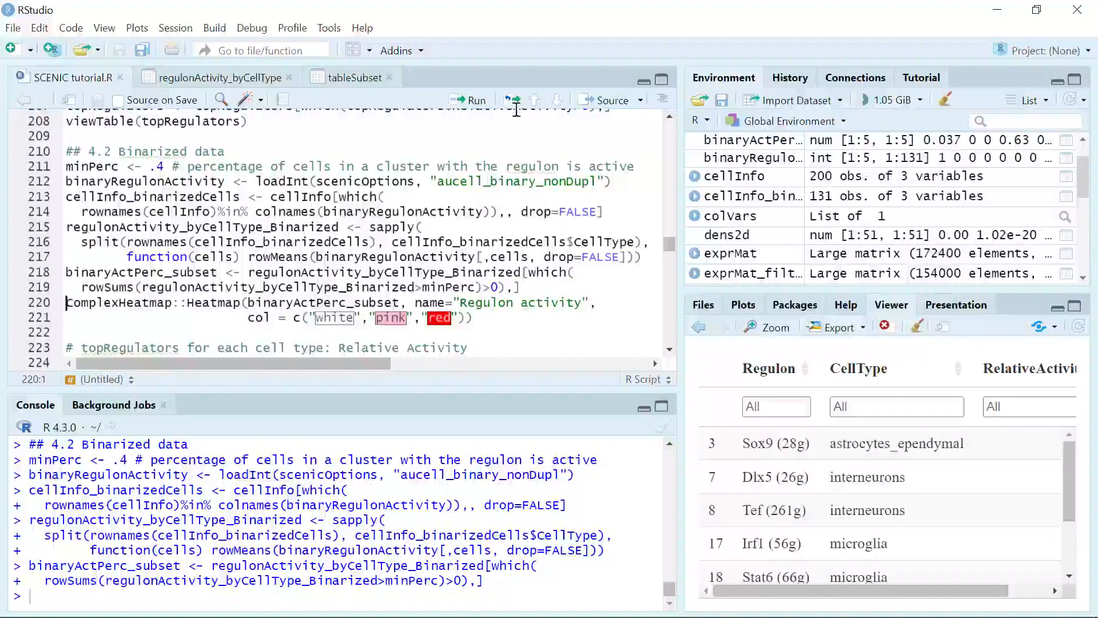
Plot binaryActPerc_subset as a ComplexHeatmap named "Regulon activity" in white, pink and red, examine it enlarged, and minimize the plot window
click(478, 107)
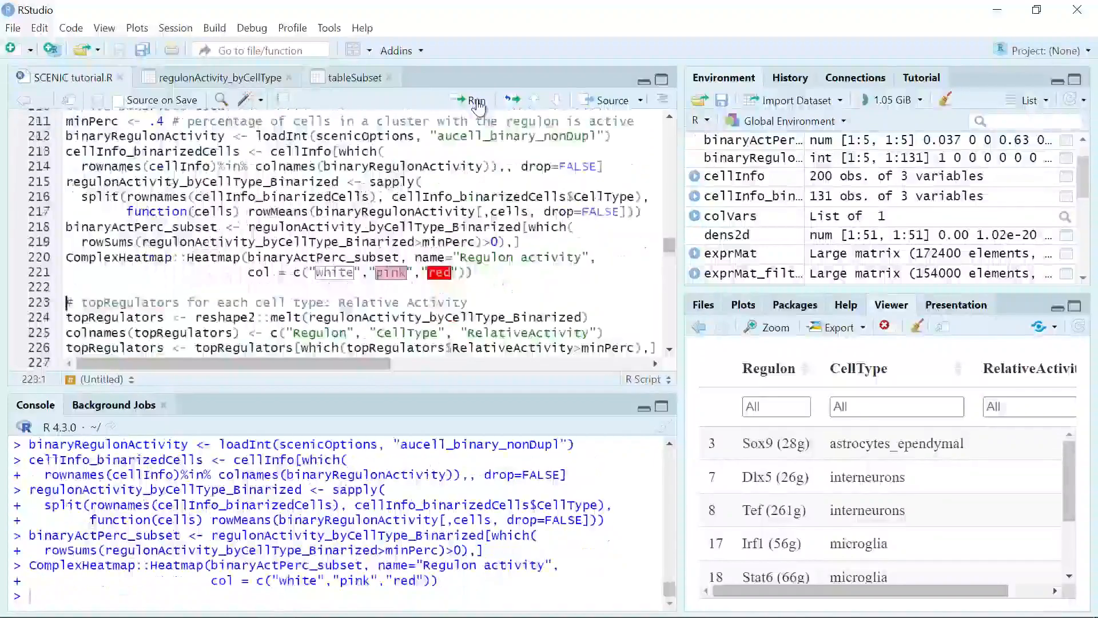
click(771, 330)
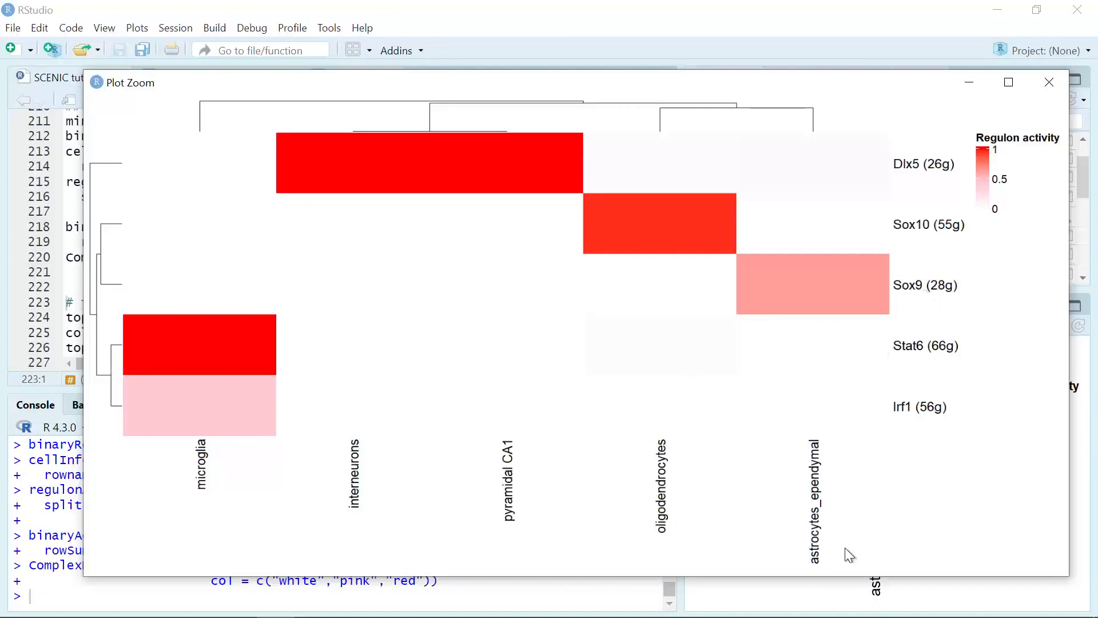
click(969, 81)
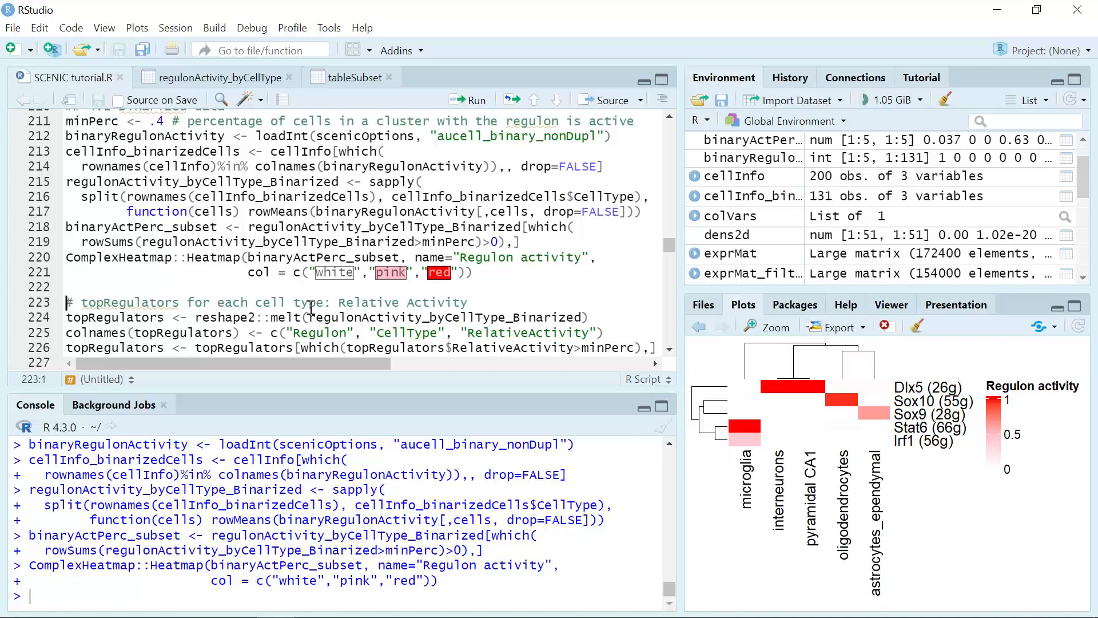
Build topRegulators from regulonActivity_byCellType_Binarized, naming its columns Regulon, CellType and RelativeActivity, and keeping rows with RelativeActivity above minPerc
scroll(310, 306, down, 2)
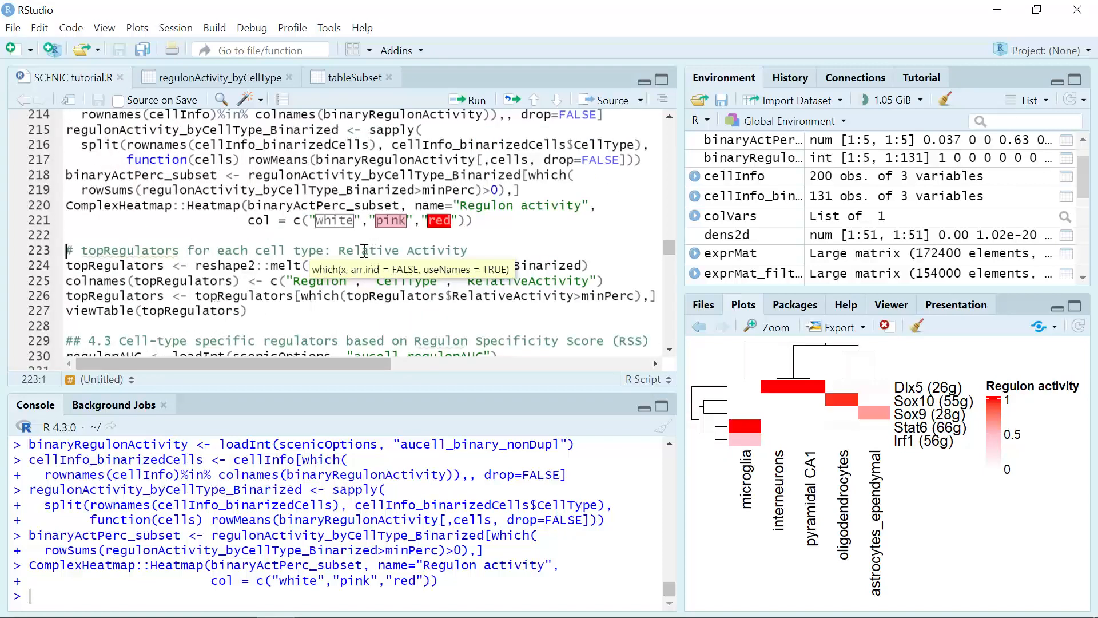
click(482, 250)
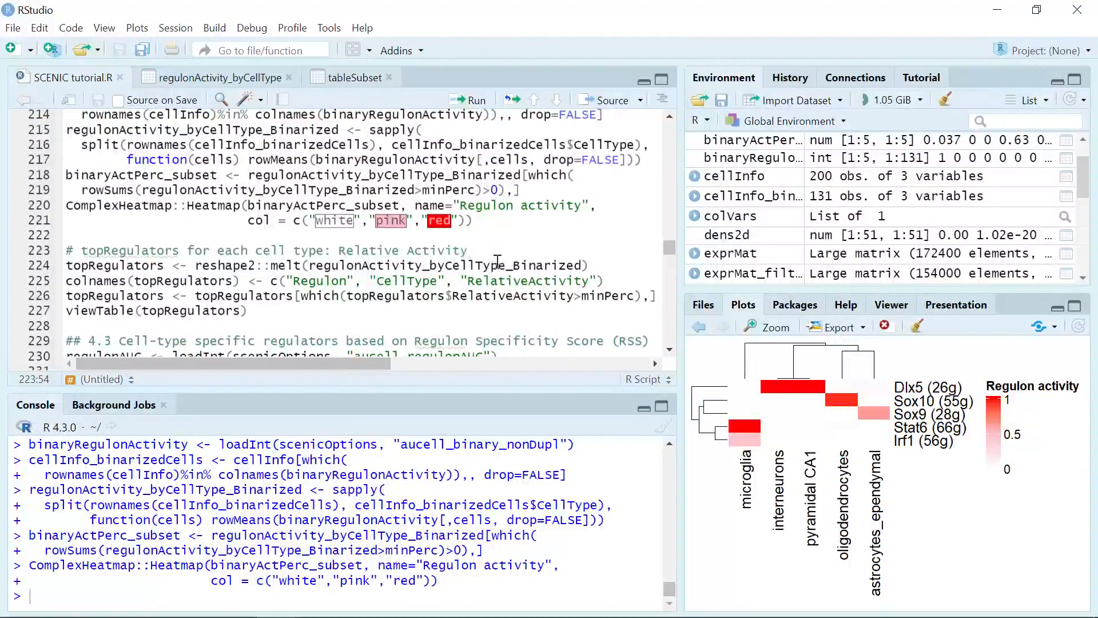
key(ctrl+Return)
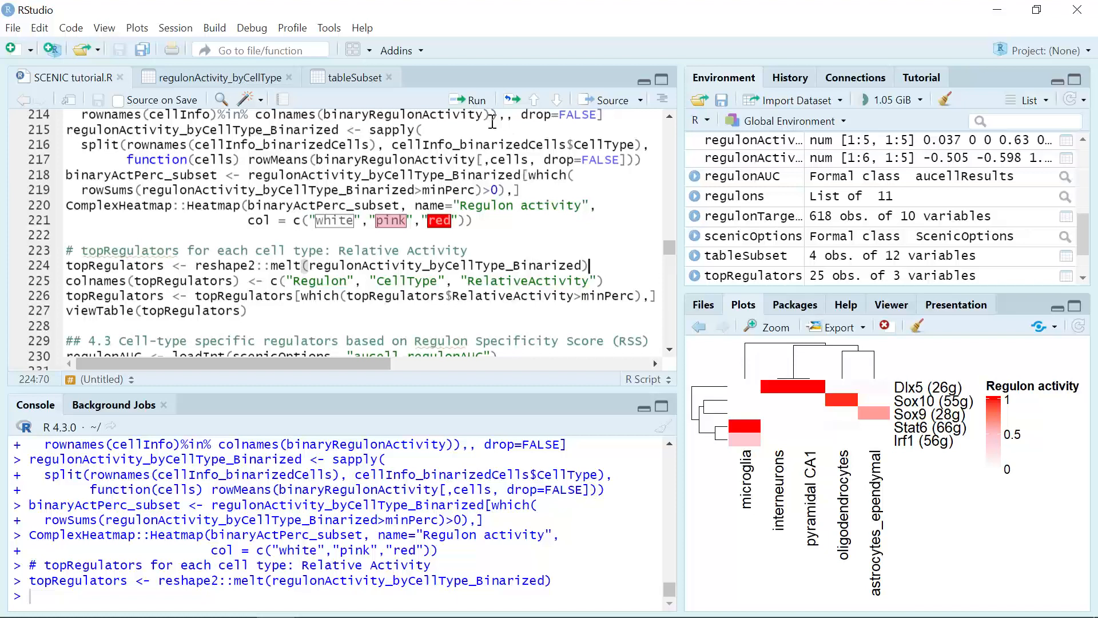
click(477, 104)
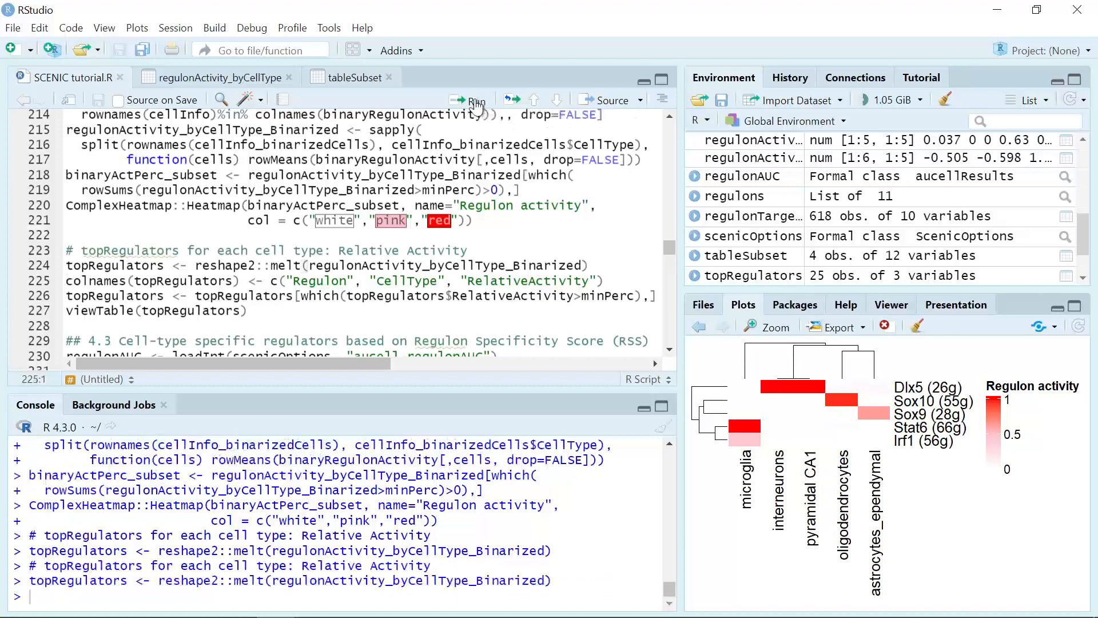
click(477, 104)
click(477, 104)
Display the binarized topRegulators with viewTable, examine the table in an enlarged viewer window, and minimize it
click(476, 104)
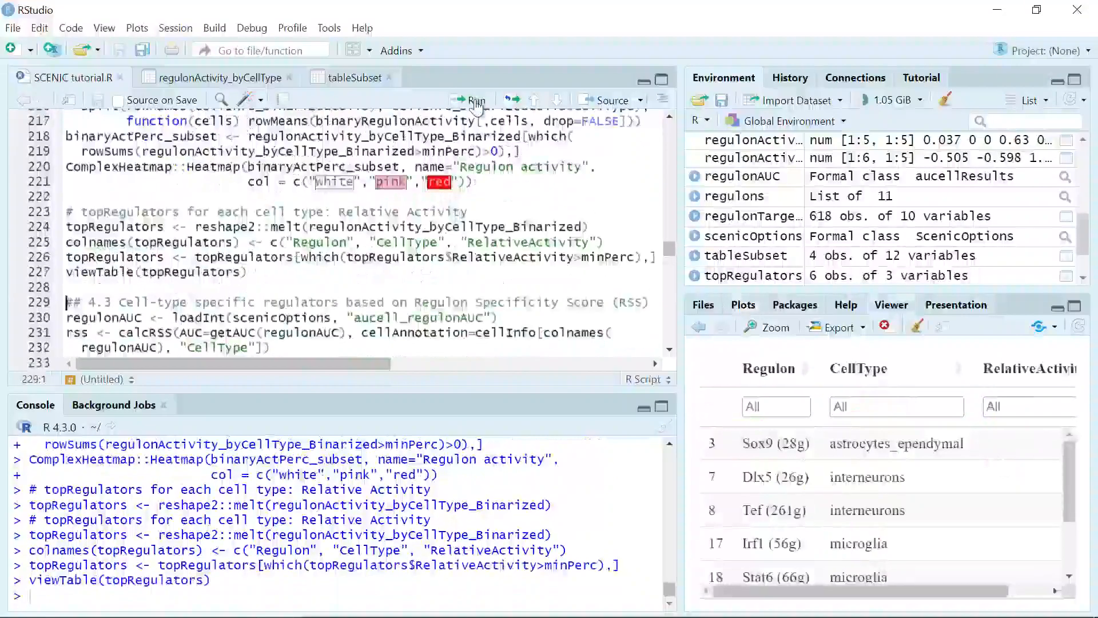
click(777, 328)
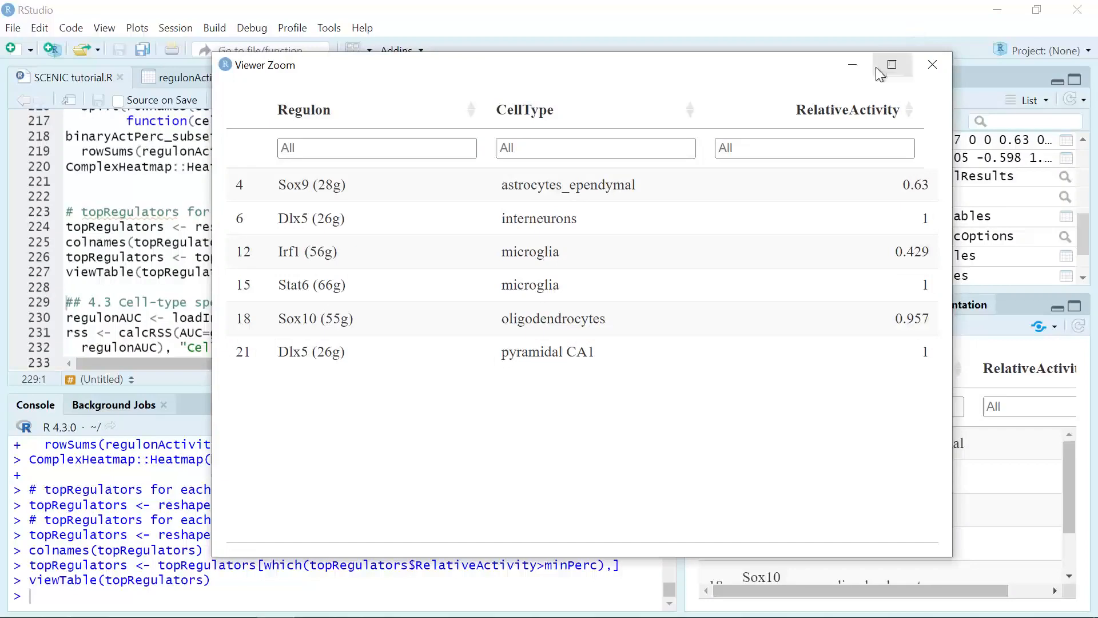
click(852, 64)
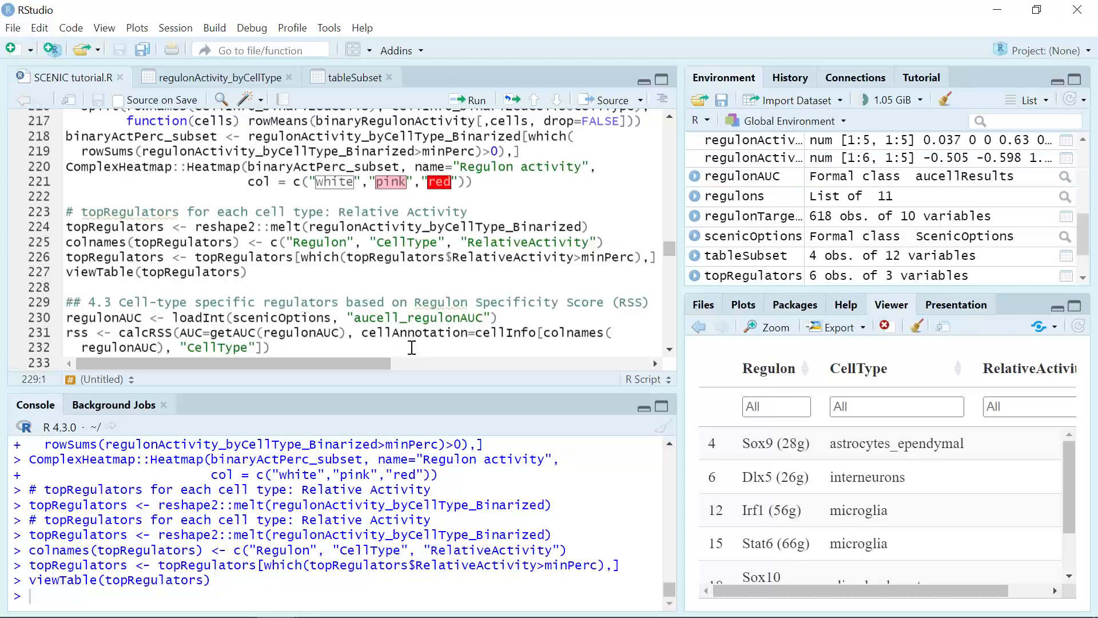
Start section 4.3 by loading aucell_regulonAUC, calculating rss with calcRSS by CellType, and storing the plotRSS result as rss_for_Plot
click(501, 318)
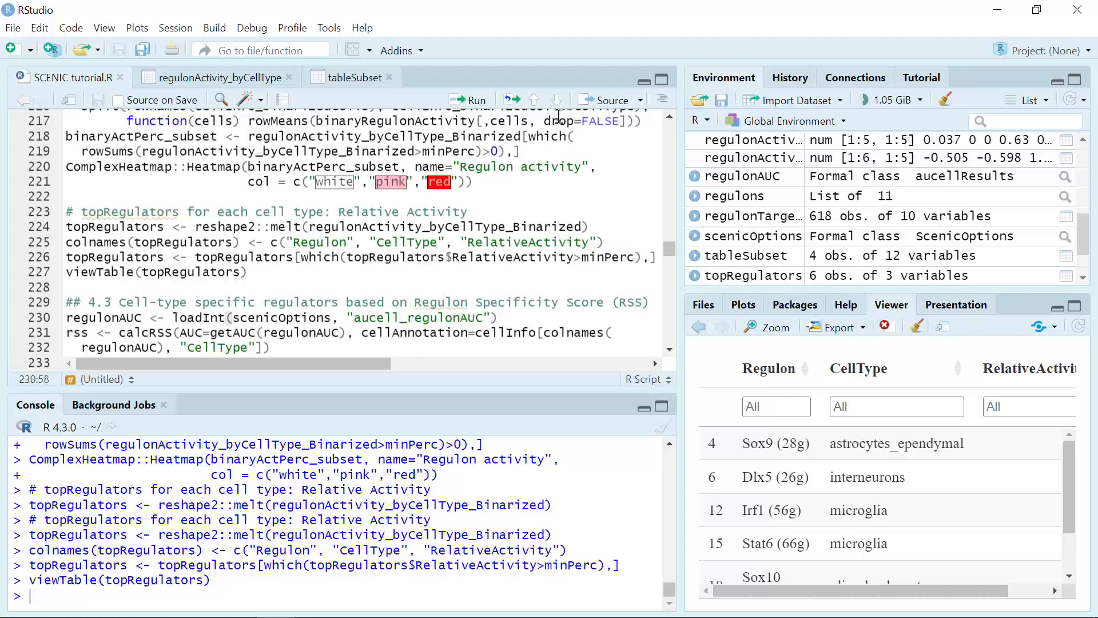
click(480, 101)
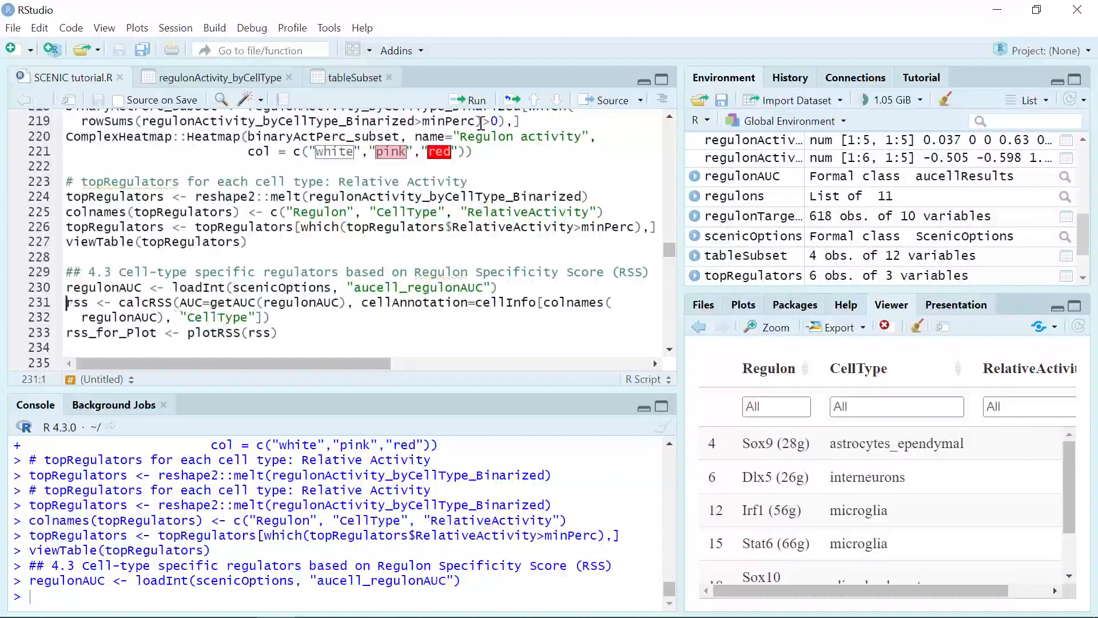
click(475, 101)
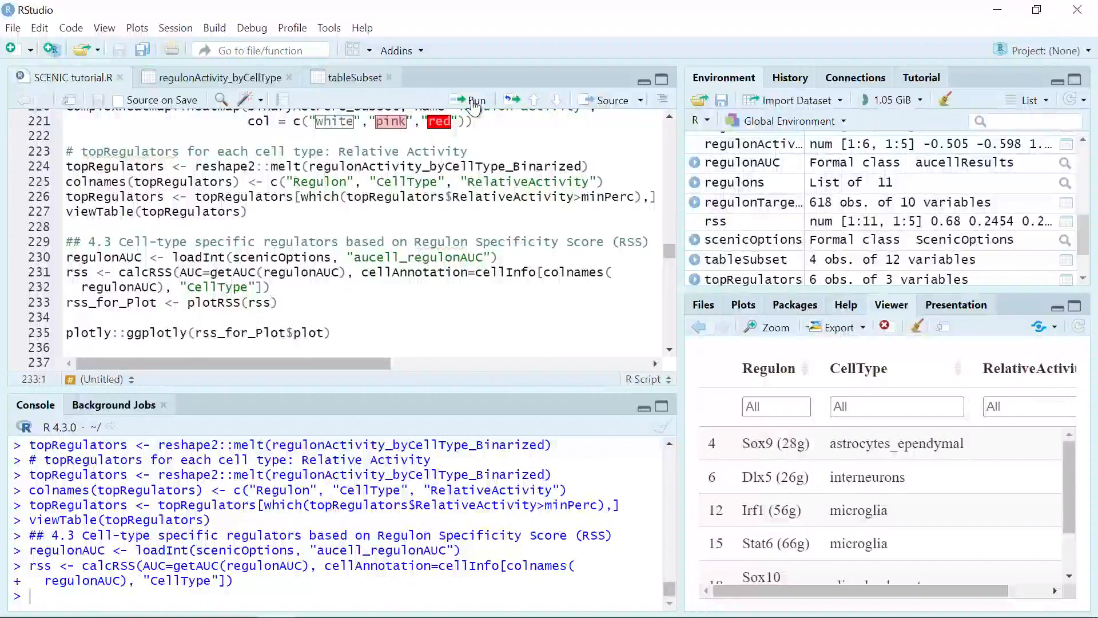
click(473, 101)
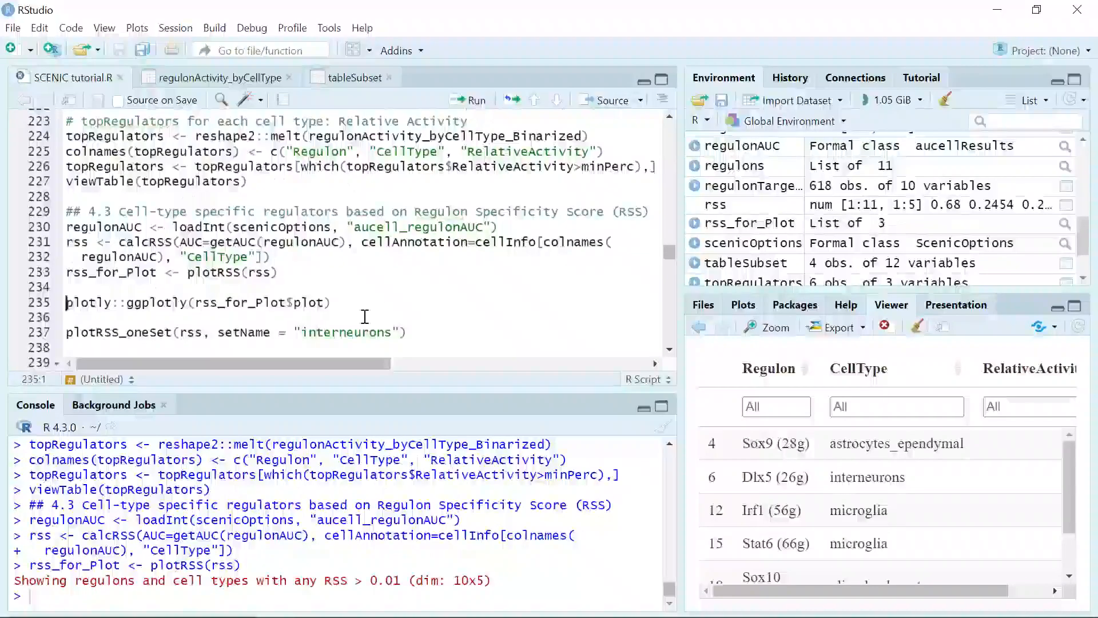
Render rss_for_Plot$plot as an interactive plot with plotly::ggplotly and examine the regulon dots per cell type in an enlarged viewer
click(475, 102)
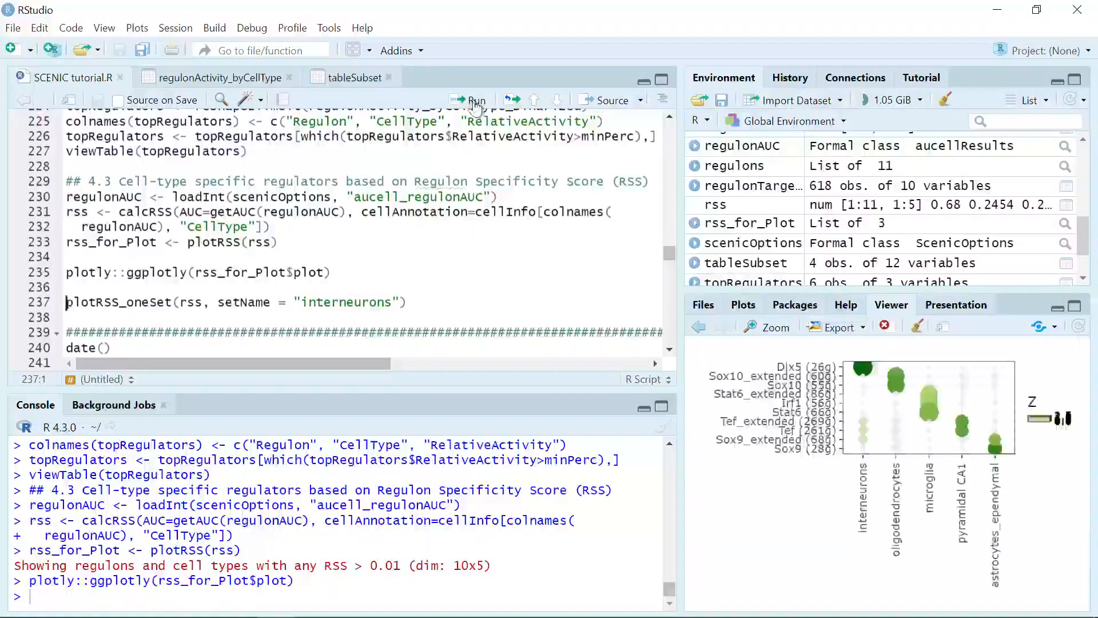
click(772, 328)
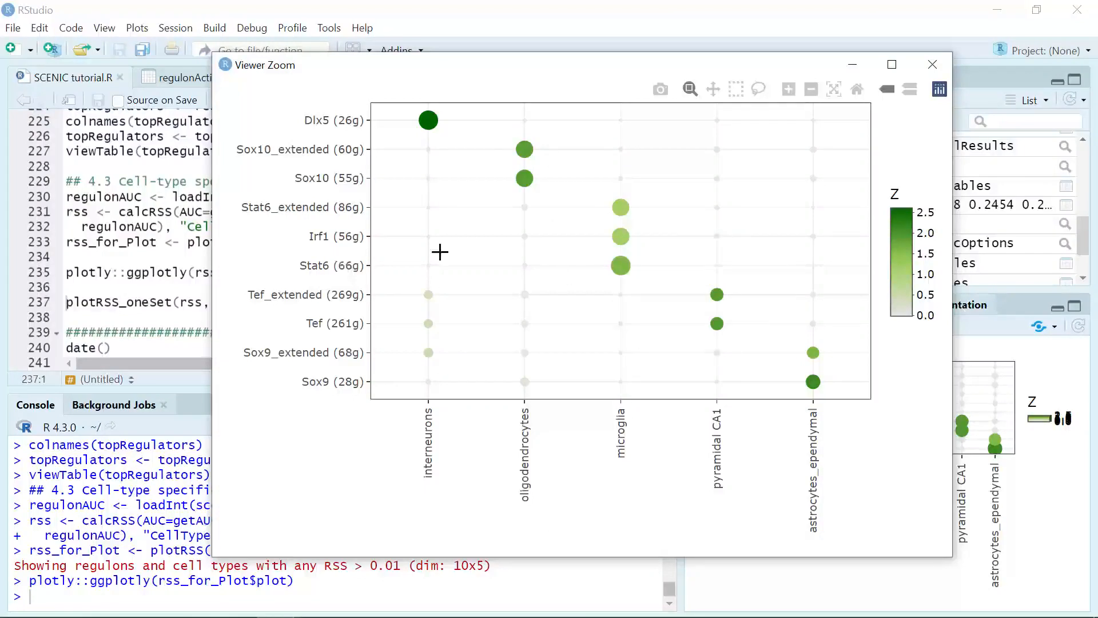
mouse_move(623, 291)
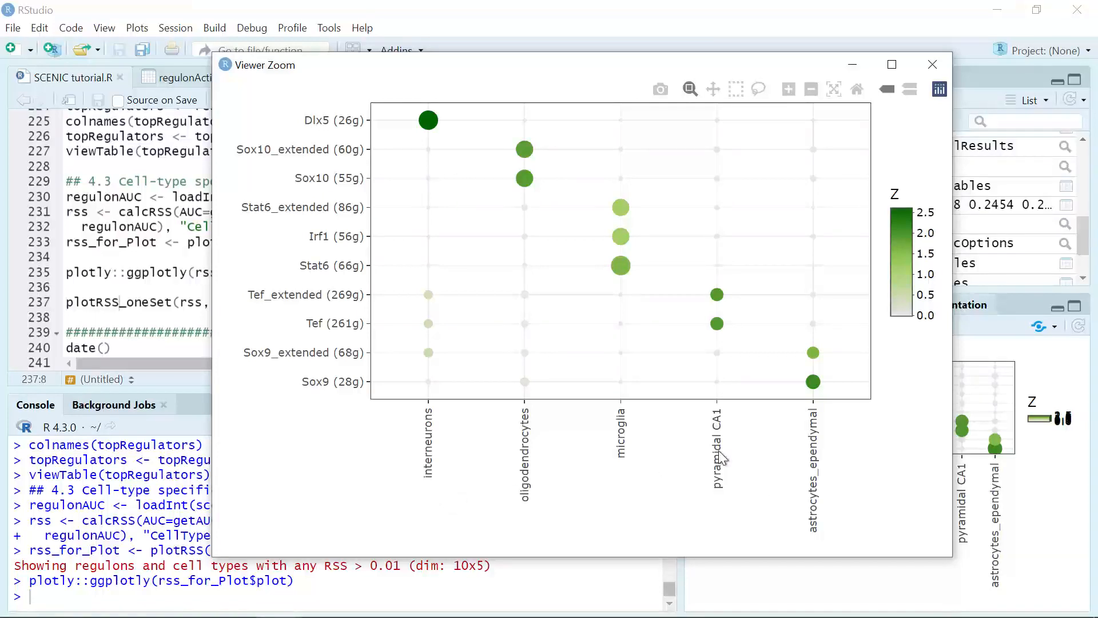
Plot the regulon specificity ranking for "interneurons" with plotRSS_oneSet and open the plot enlarged
click(131, 304)
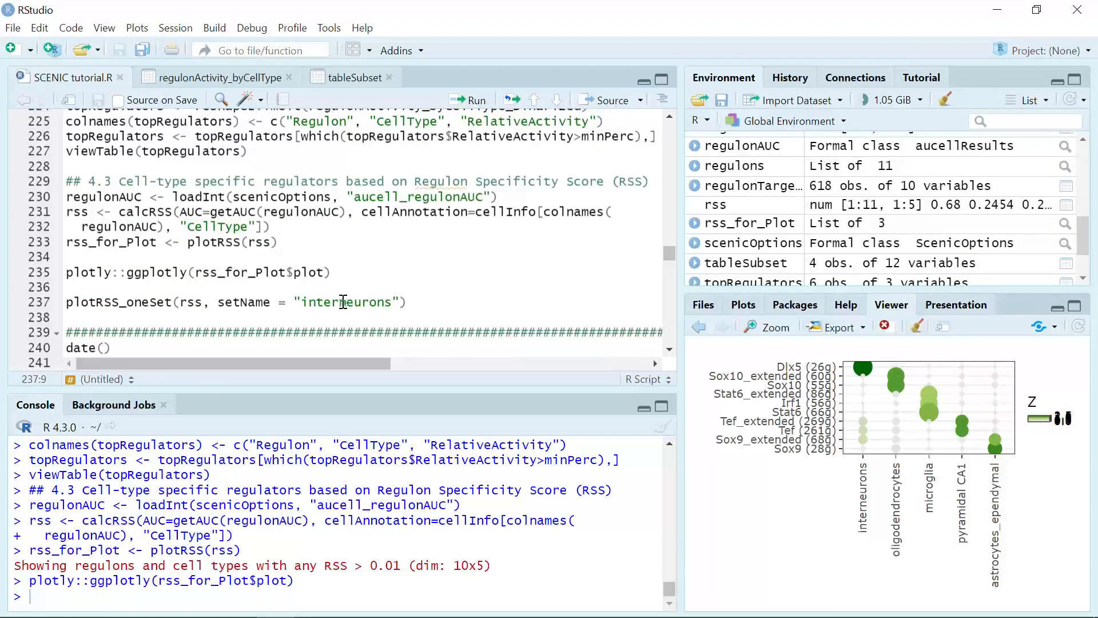
click(408, 298)
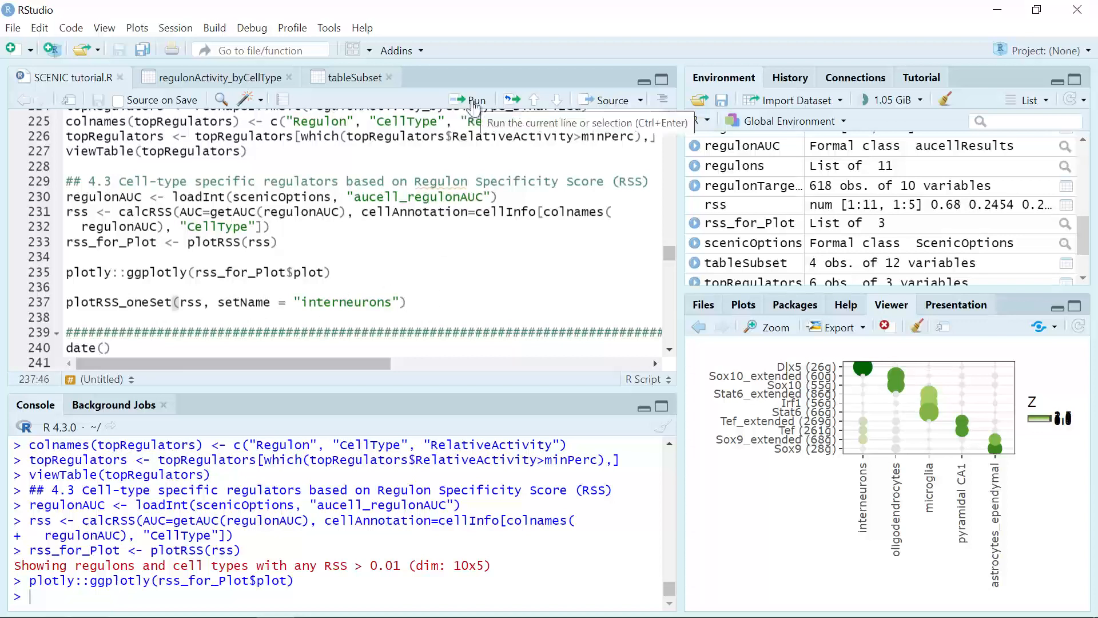
click(474, 103)
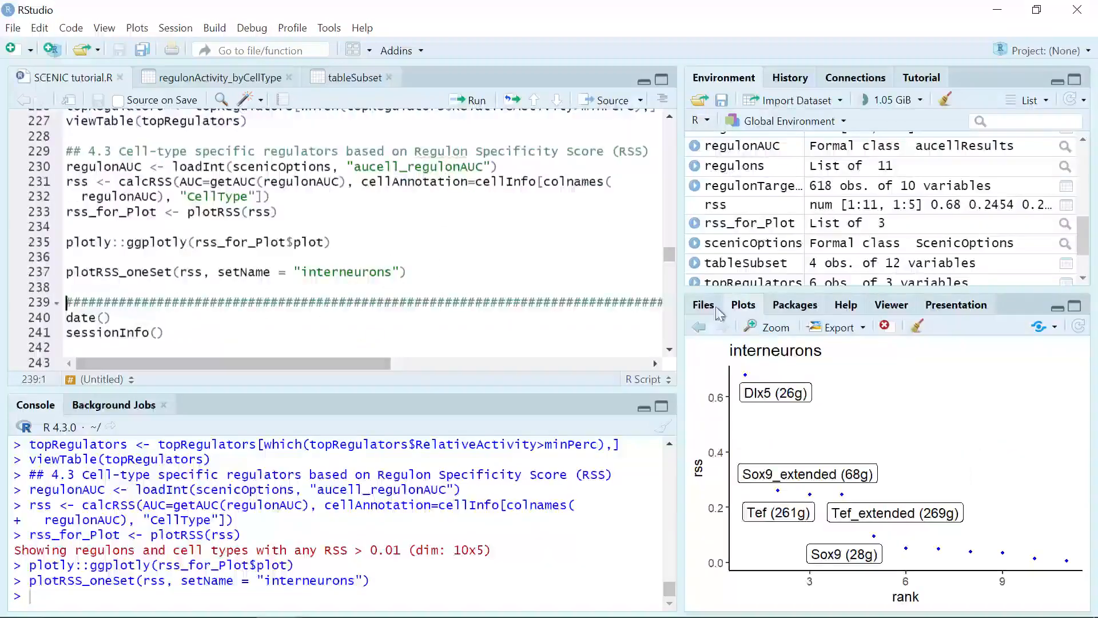
click(775, 328)
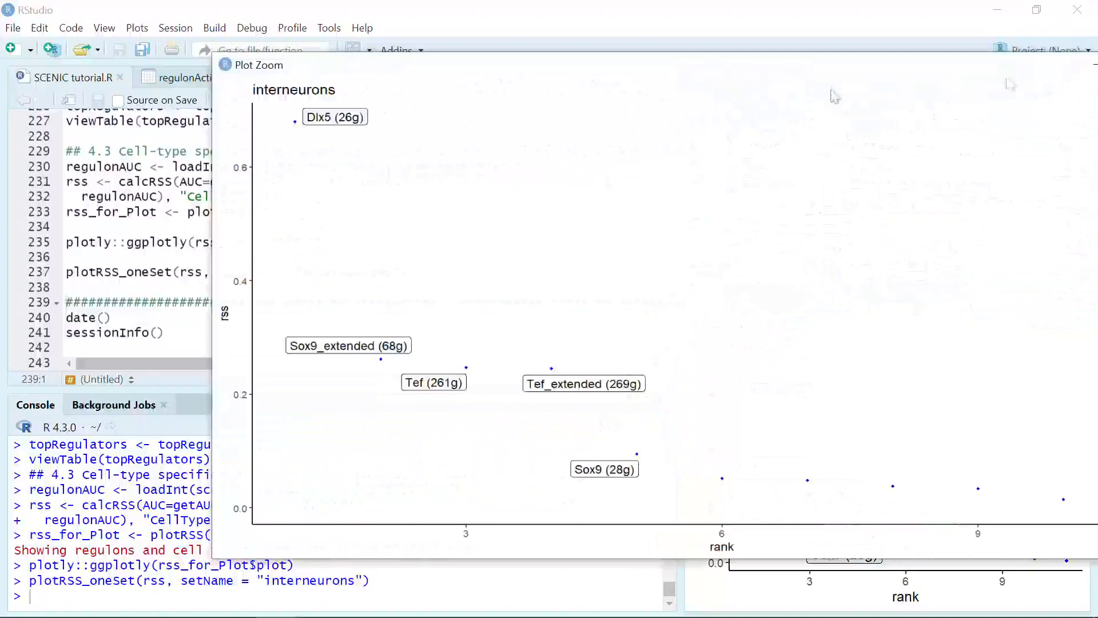